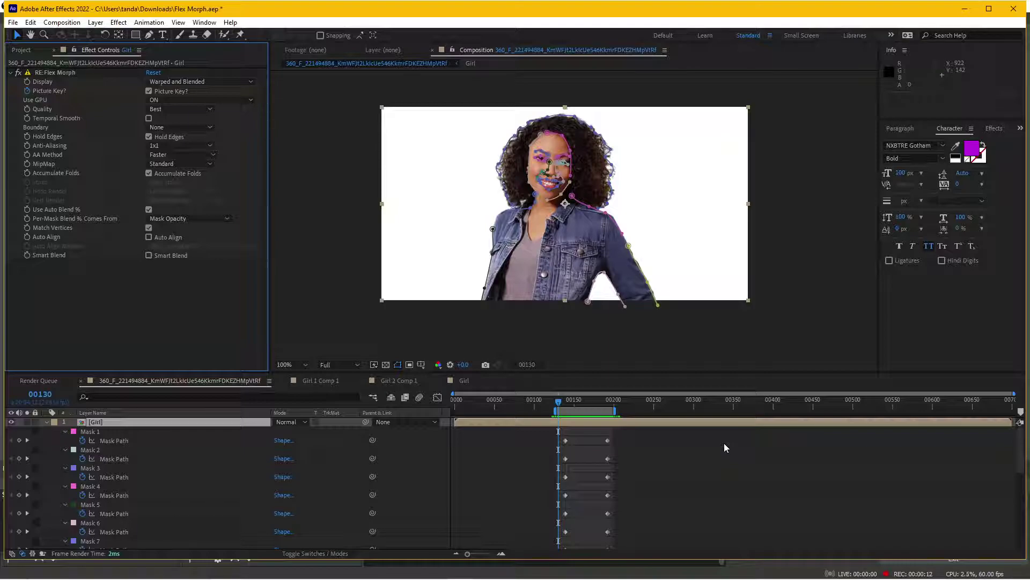
Deselect the Girl layer and RAM-preview the curly-haired woman morphing into the woman in glasses
{"action": "left_click", "coordinate": [723, 443]}
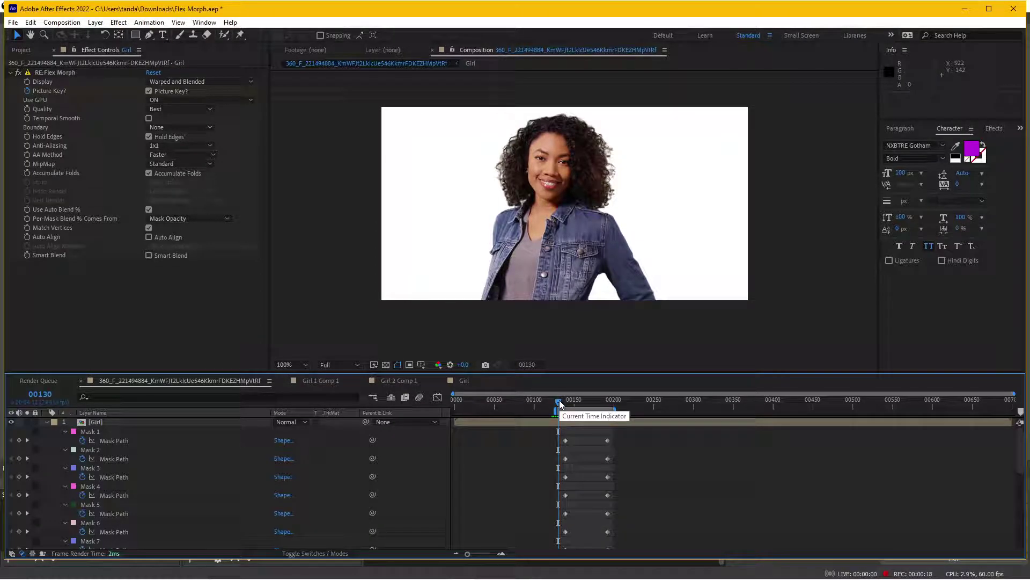
{"action": "key", "text": "space"}
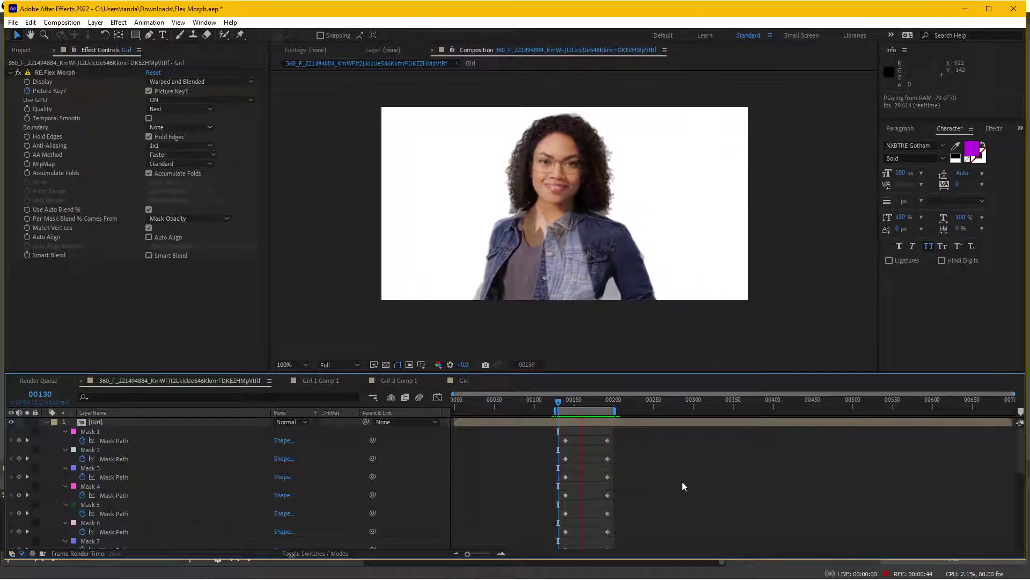
{"action": "key", "text": "space"}
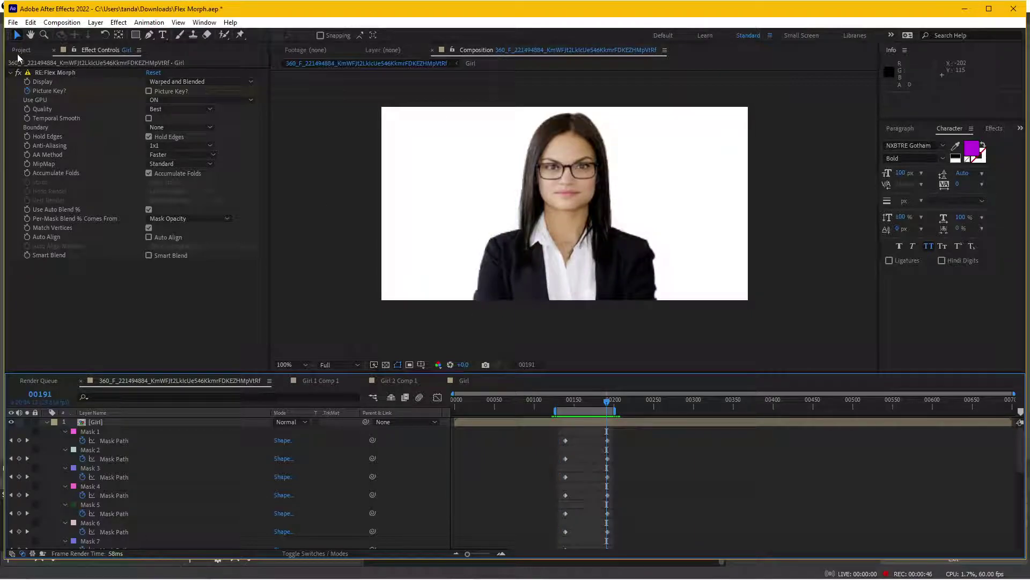
Start a new project, discarding the unsaved changes to Flex Morph
{"action": "left_click", "coordinate": [21, 51]}
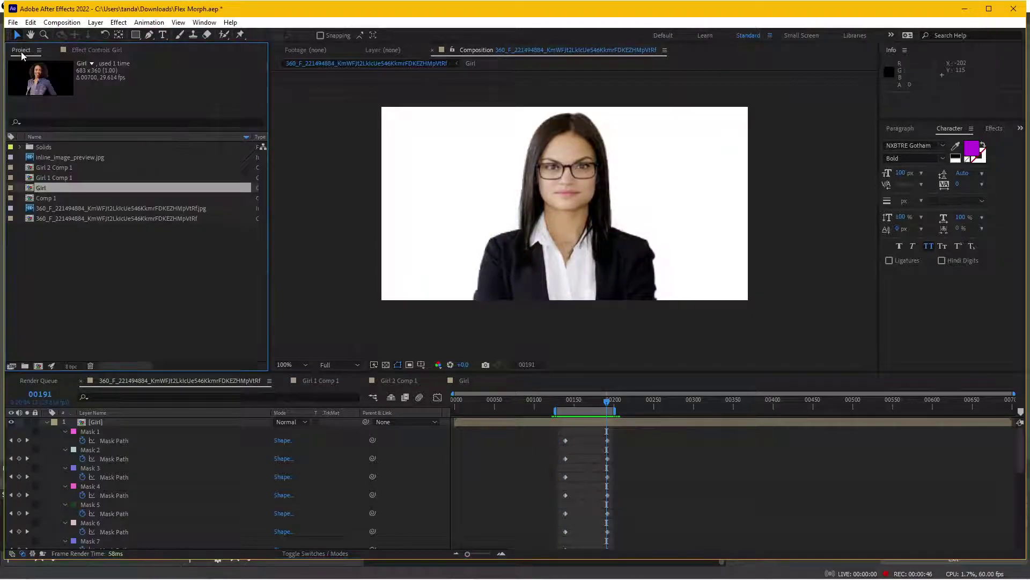
{"action": "left_click", "coordinate": [107, 264]}
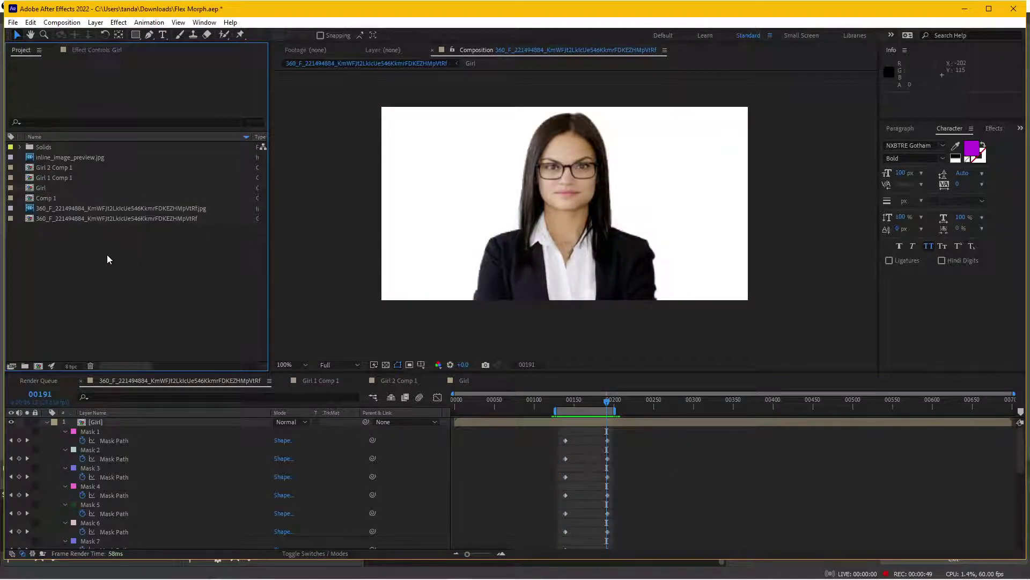
{"action": "left_click", "coordinate": [13, 22]}
{"action": "mouse_move", "coordinate": [158, 41]}
{"action": "left_click", "coordinate": [209, 34]}
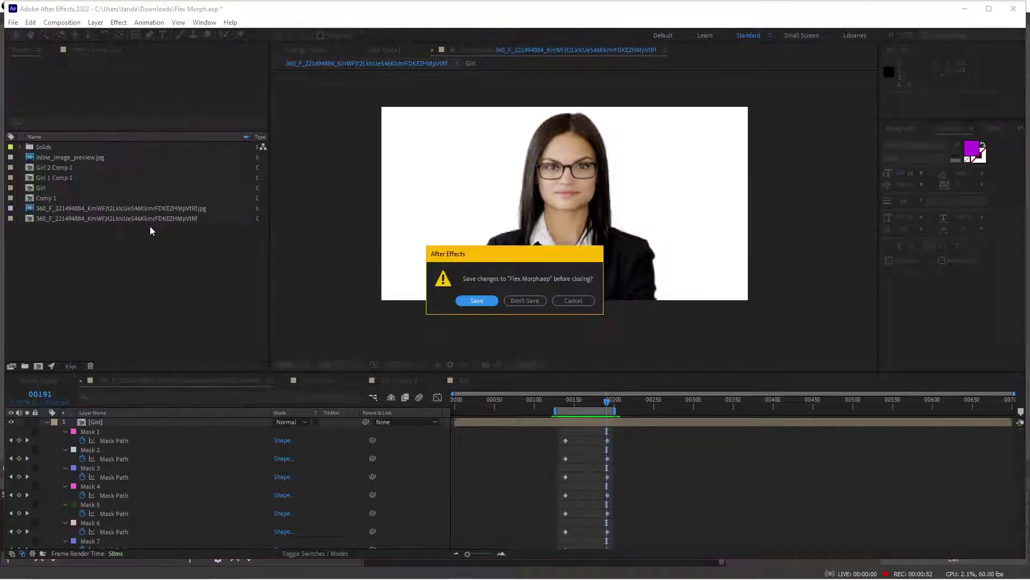
{"action": "left_click", "coordinate": [544, 304]}
Import the two portraits, the 360_F image and inline_image_preview.jpg, into the Project panel
{"action": "double_click", "coordinate": [93, 265]}
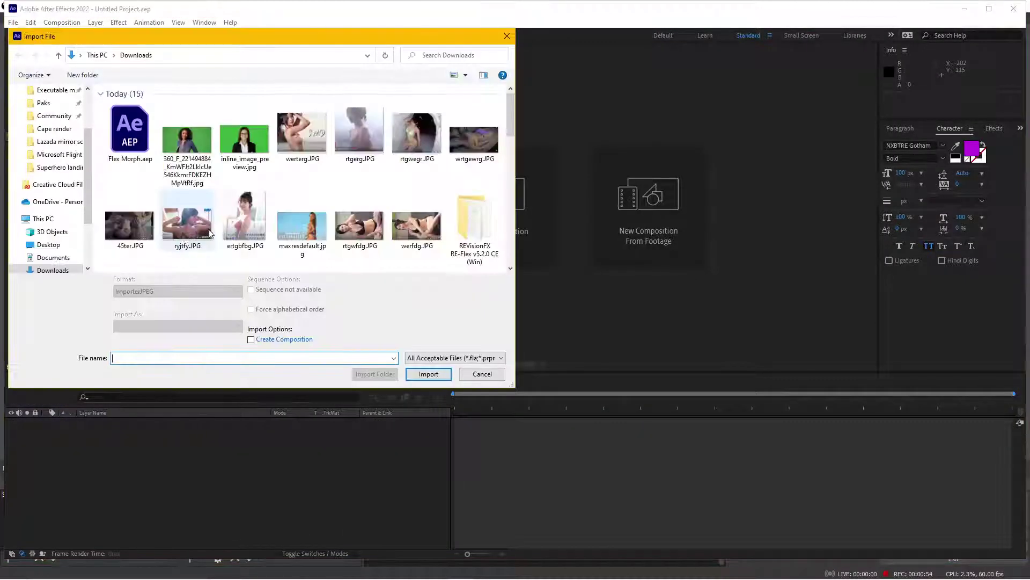
{"action": "left_click", "coordinate": [186, 143]}
{"action": "left_click", "coordinate": [243, 142], "text": "ctrl"}
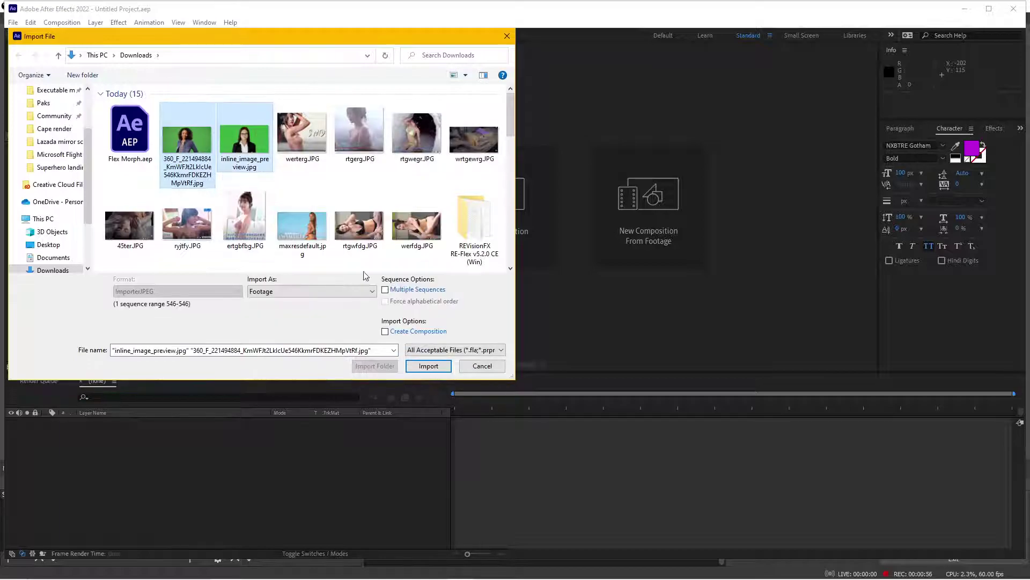
{"action": "left_click", "coordinate": [428, 366]}
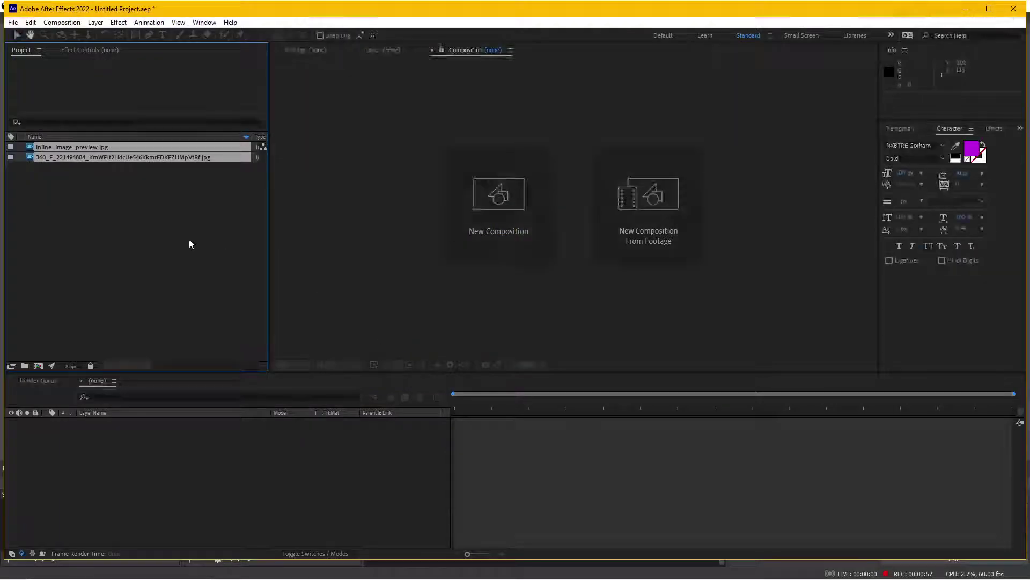
Create a composition from the curly-haired woman's 360_F green-screen footage
{"action": "double_click", "coordinate": [63, 150]}
{"action": "double_click", "coordinate": [75, 155]}
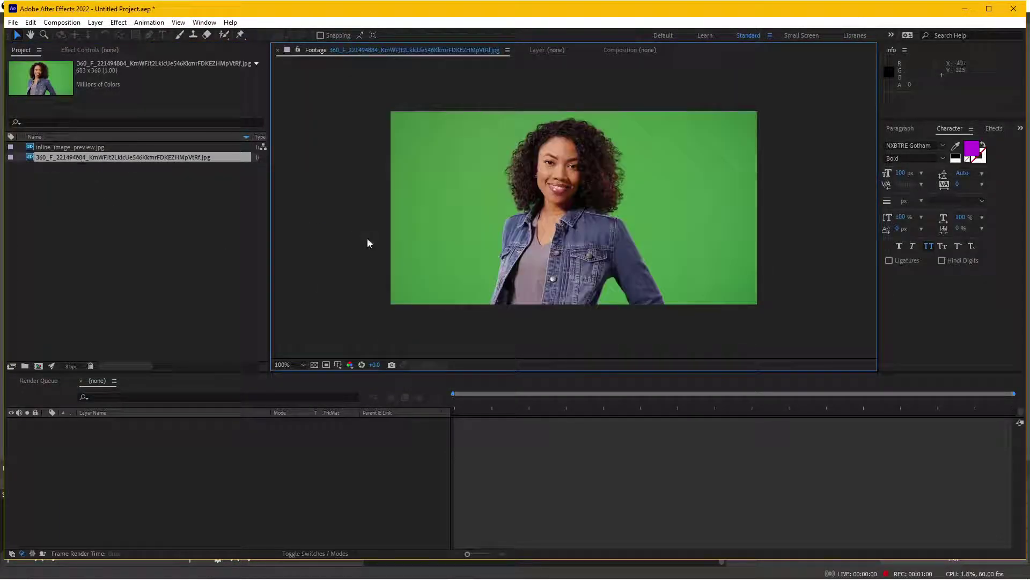
{"action": "left_click", "coordinate": [68, 188]}
{"action": "left_click", "coordinate": [69, 159]}
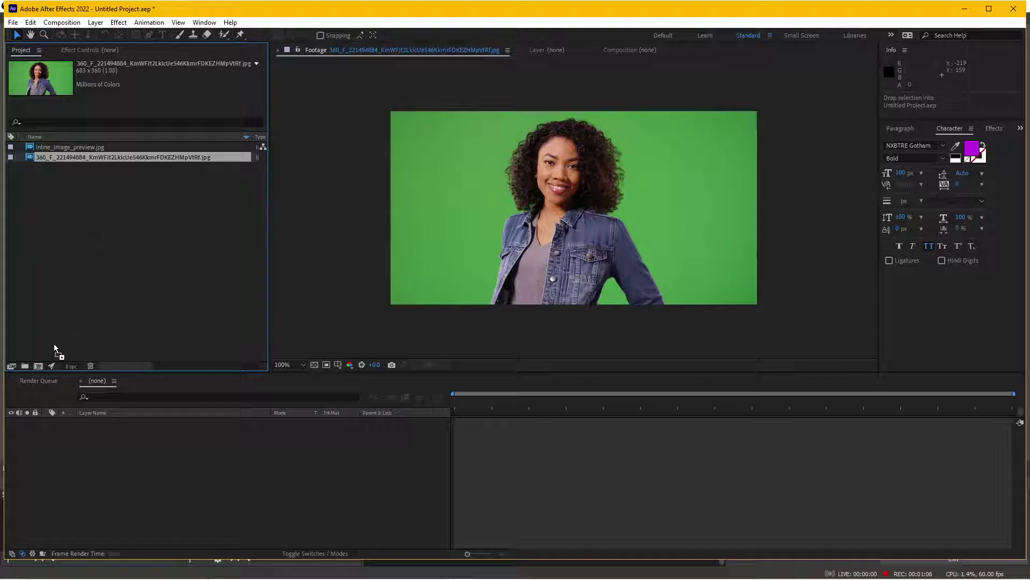
{"action": "left_click_drag", "start_coordinate": [65, 159], "coordinate": [38, 366]}
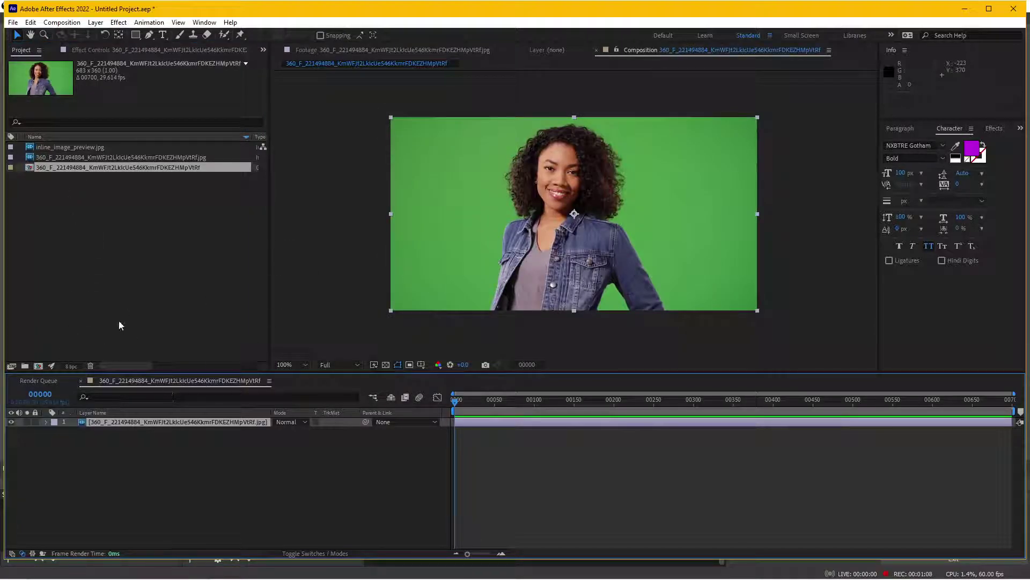
Rename the portrait layer to Girl 1
{"action": "left_click", "coordinate": [130, 420]}
{"action": "key", "text": "Return"}
{"action": "type", "text": "Gri"}
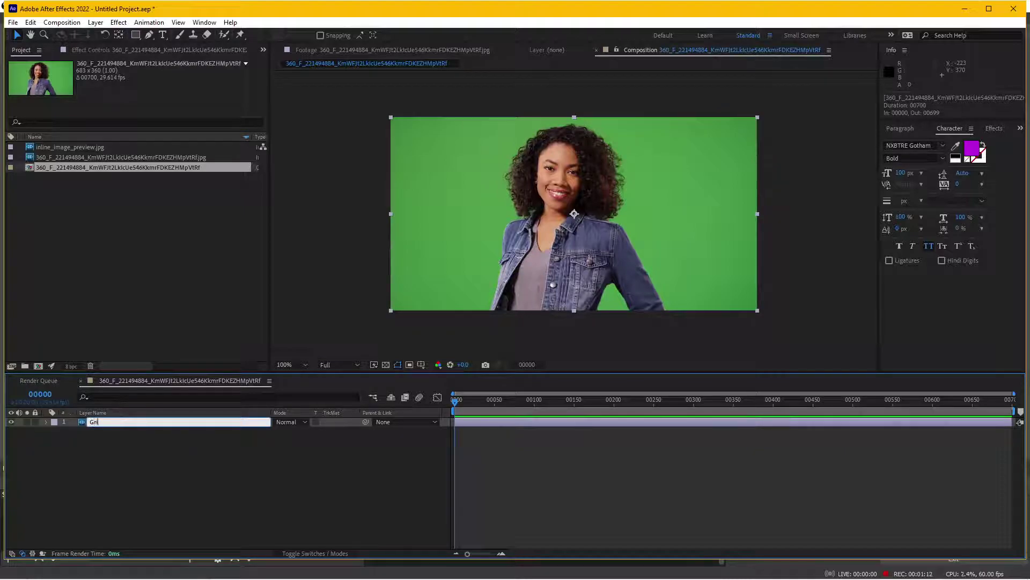
{"action": "key", "text": "BackSpace"}
{"action": "key", "text": "BackSpace"}
{"action": "type", "text": "1"}
{"action": "key", "text": "Return"}
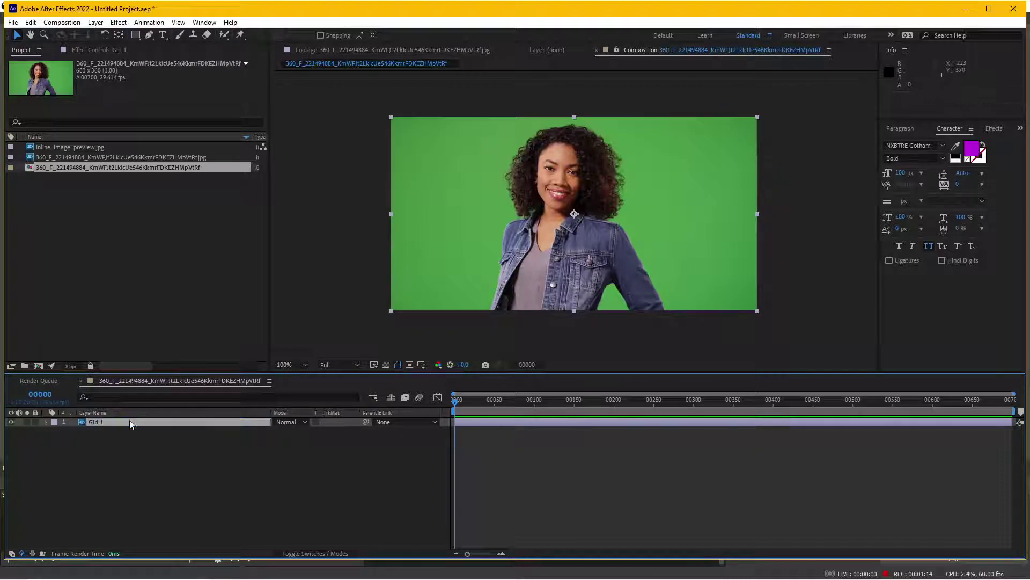
Apply Keylight (1.2) to Girl 1 and sample the green background as Screen Colour
{"action": "left_click", "coordinate": [118, 22]}
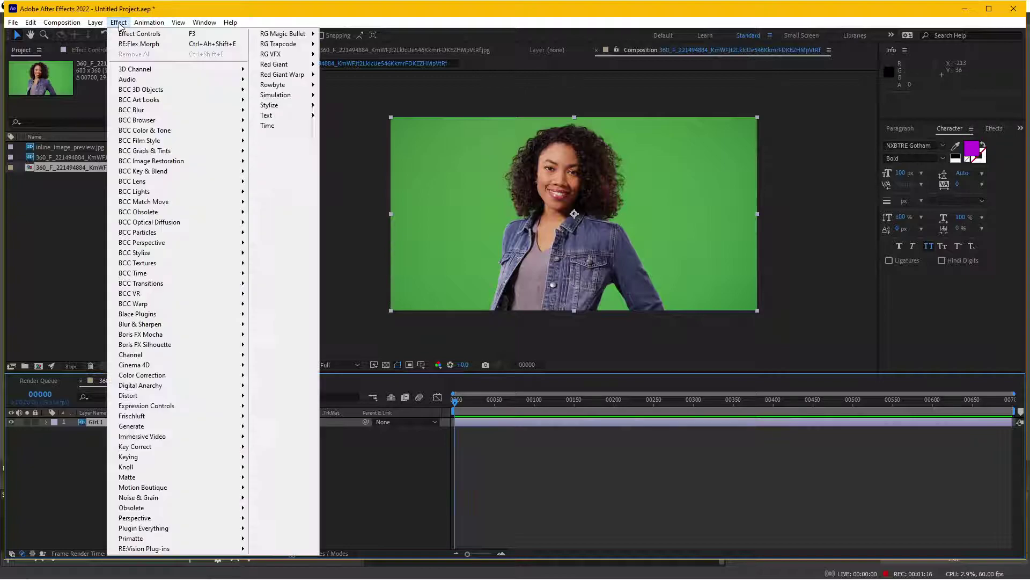
{"action": "mouse_move", "coordinate": [148, 459]}
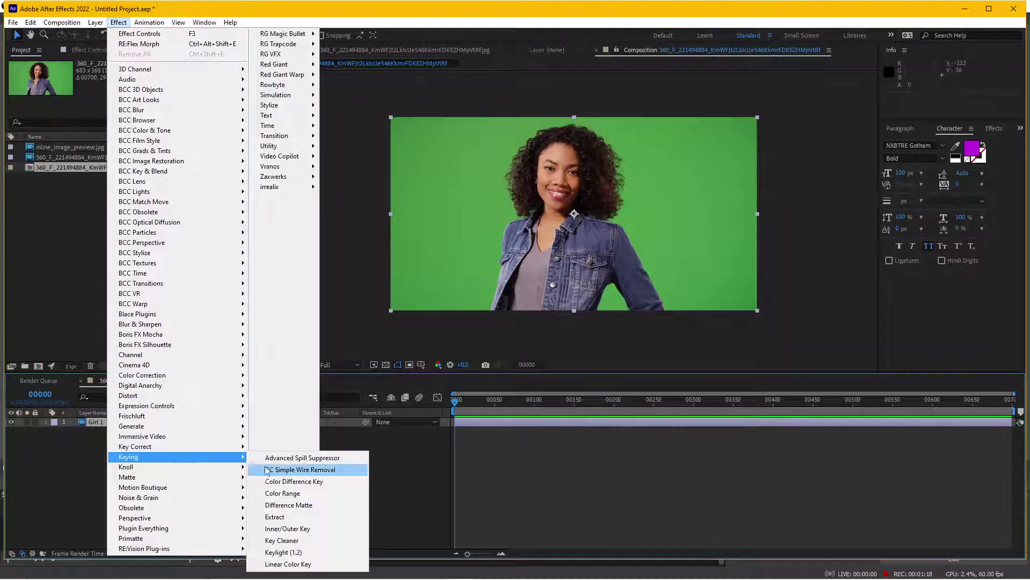
{"action": "left_click", "coordinate": [271, 539]}
{"action": "left_click", "coordinate": [97, 52]}
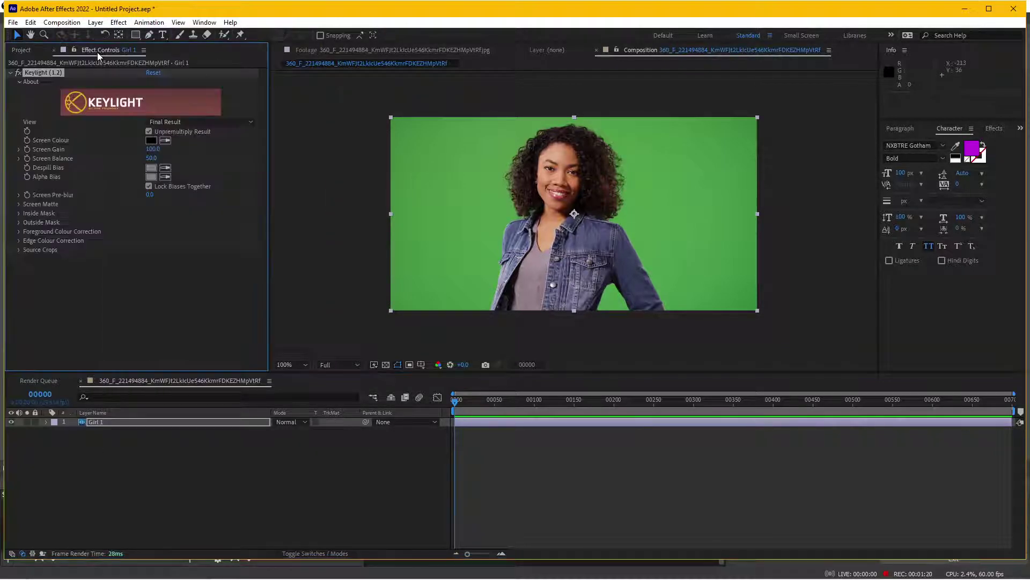
{"action": "left_click", "coordinate": [166, 141]}
{"action": "left_click", "coordinate": [486, 212]}
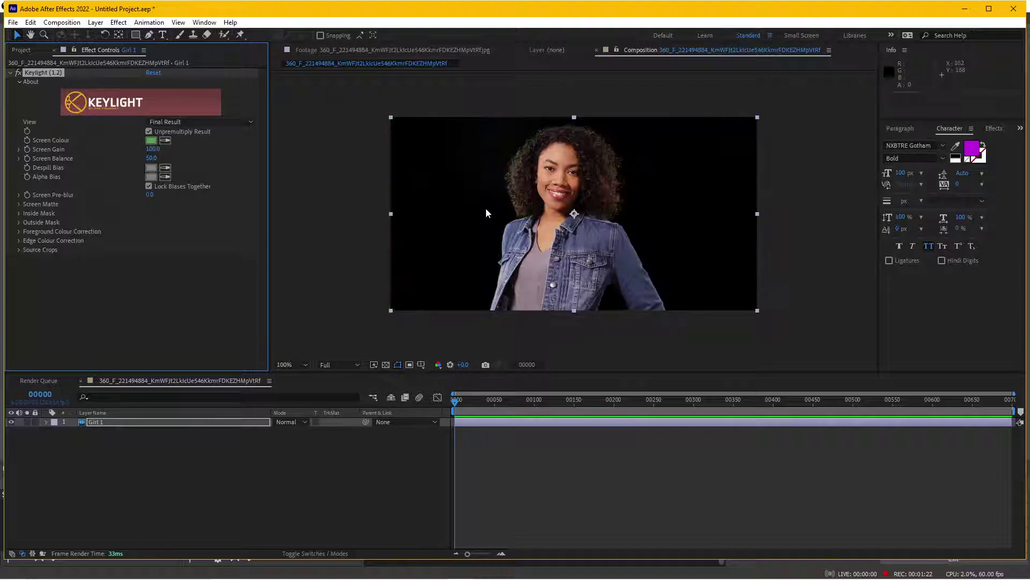
View the Combined Matte, set Screen Matte Clip Black to 22, and reset viewer exposure to +0.0
{"action": "left_click", "coordinate": [173, 123]}
{"action": "left_click", "coordinate": [196, 216]}
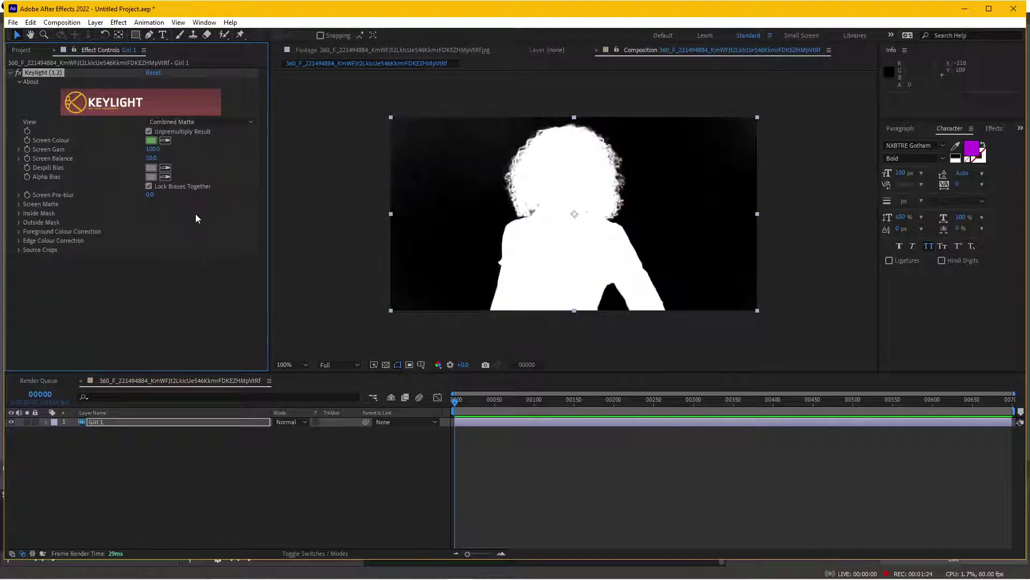
{"action": "left_click", "coordinate": [19, 205]}
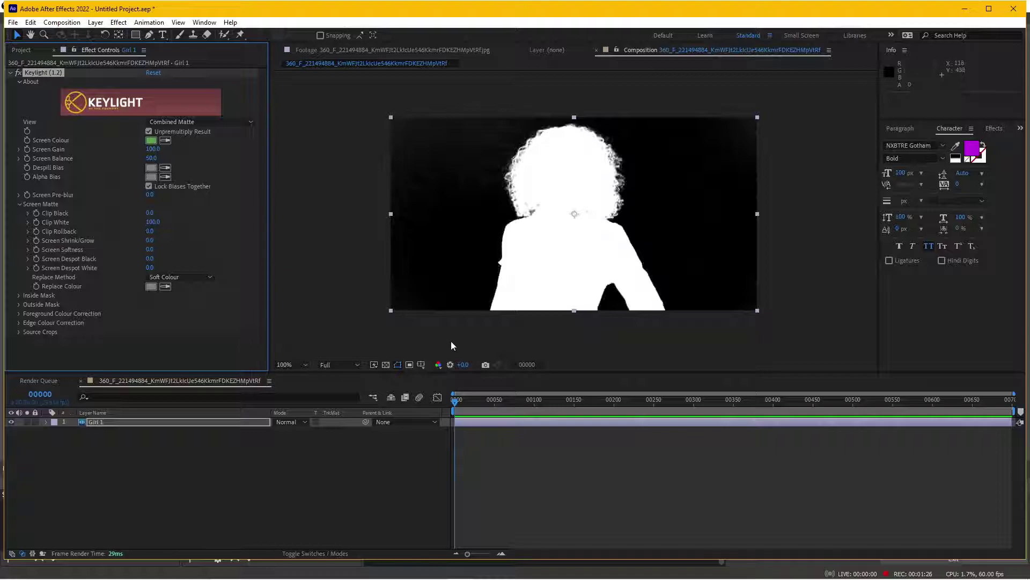
{"action": "left_click_drag", "start_coordinate": [463, 365], "coordinate": [483, 365]}
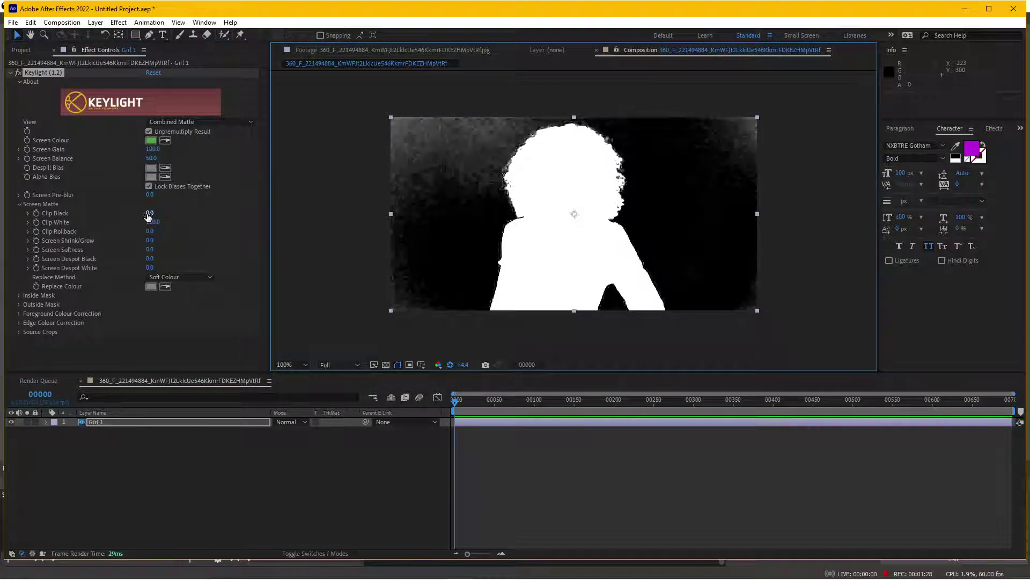
{"action": "left_click_drag", "start_coordinate": [148, 216], "coordinate": [161, 216]}
{"action": "left_click", "coordinate": [462, 365]}
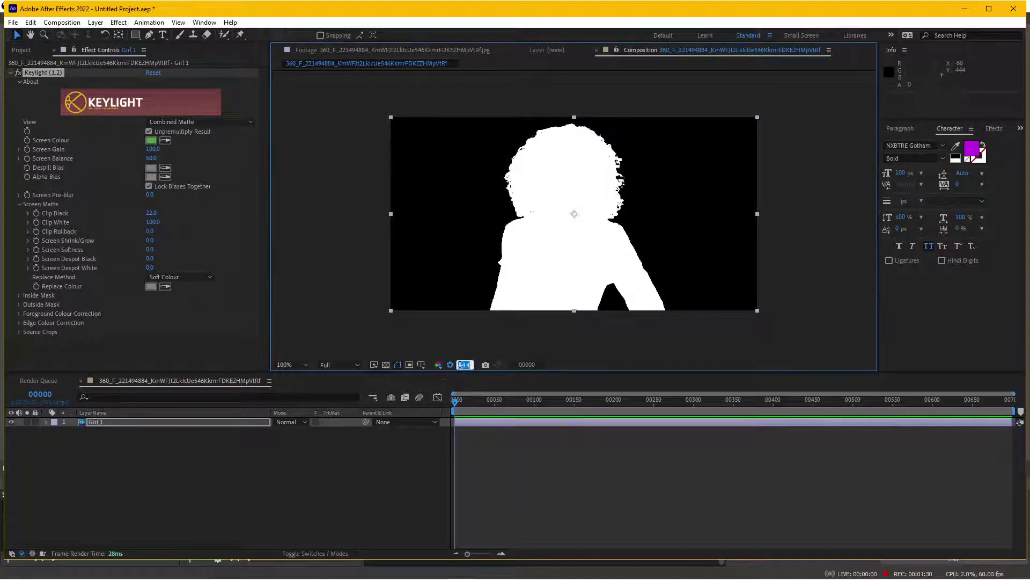
{"action": "type", "text": "0"}
{"action": "key", "text": "Return"}
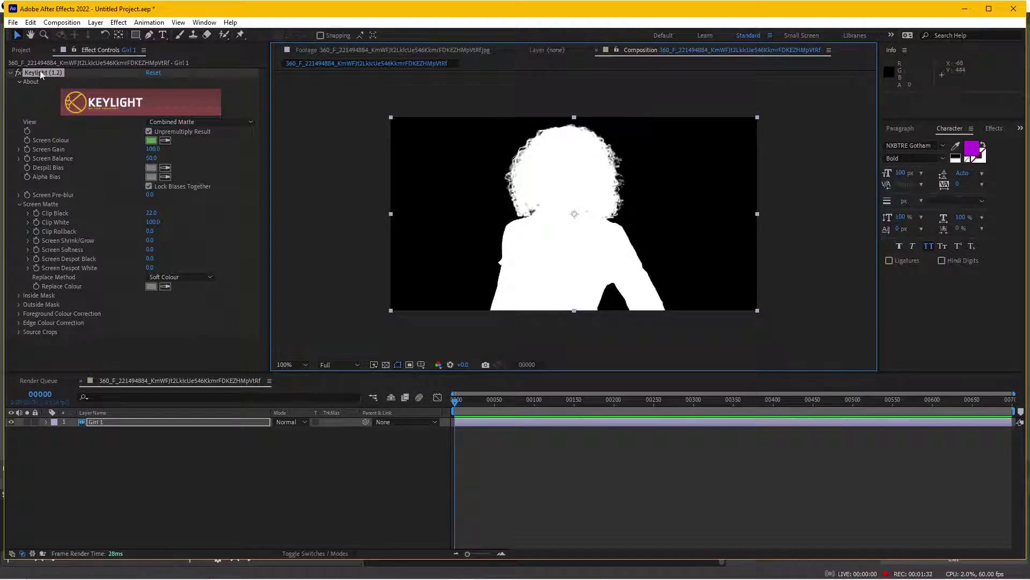
{"action": "left_click", "coordinate": [22, 50]}
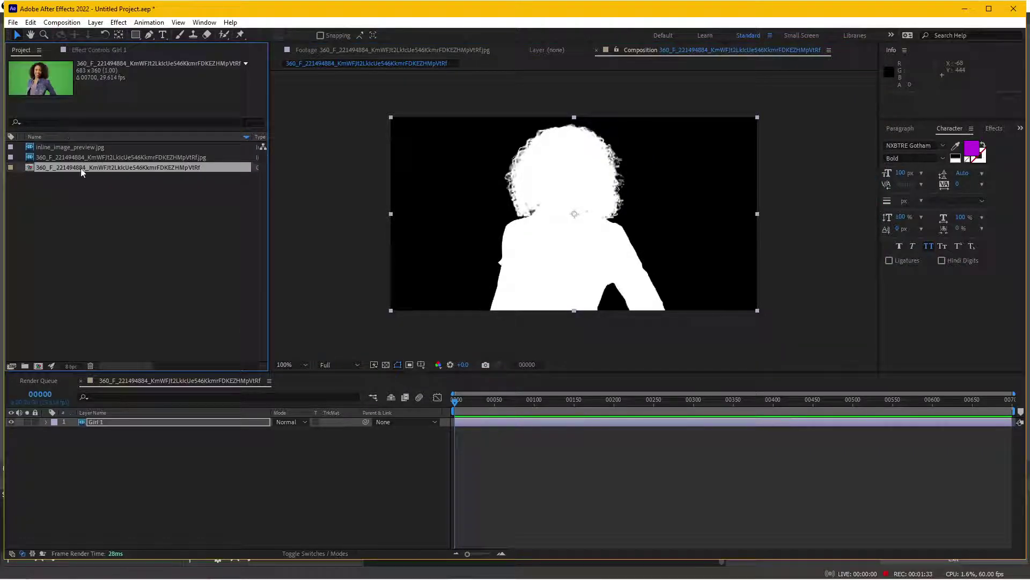
Place inline_image_preview.jpg above Girl 1, return Girl 1's key view to Final Result, and hide Girl 1
{"action": "left_click", "coordinate": [140, 424]}
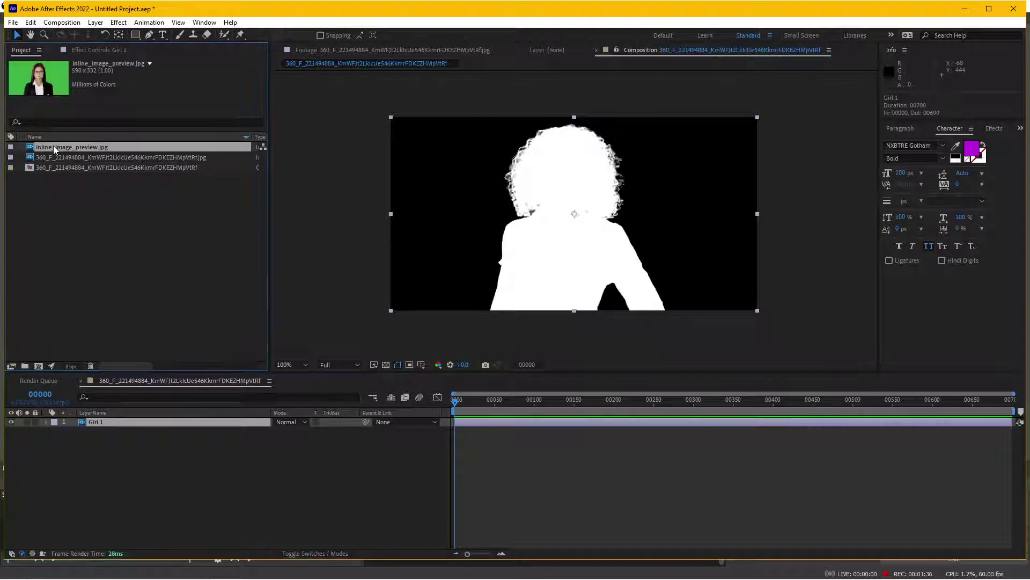
{"action": "left_click_drag", "start_coordinate": [53, 147], "coordinate": [124, 421]}
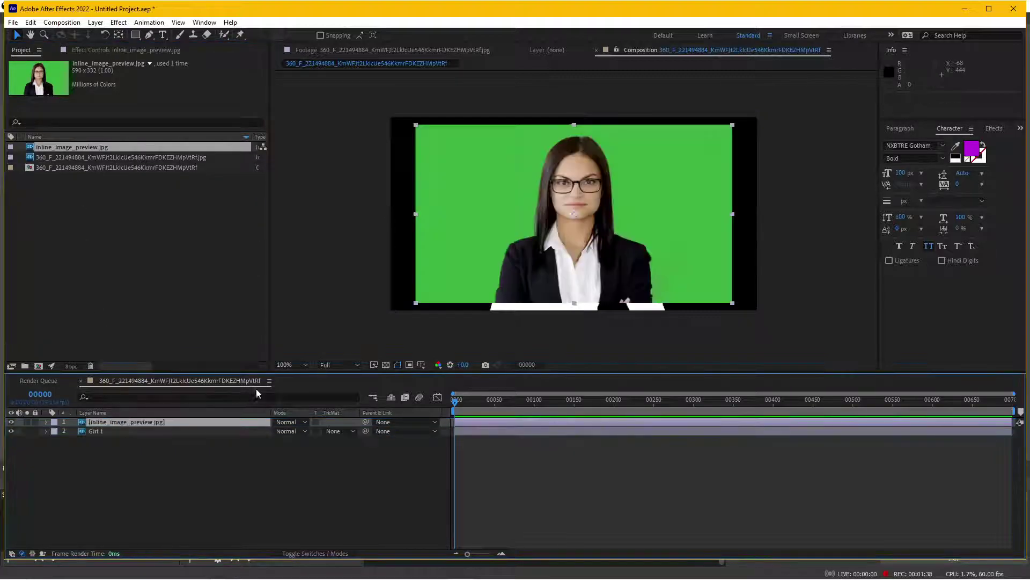
{"action": "left_click", "coordinate": [156, 430]}
{"action": "key", "text": "ctrl+alt+shift+e"}
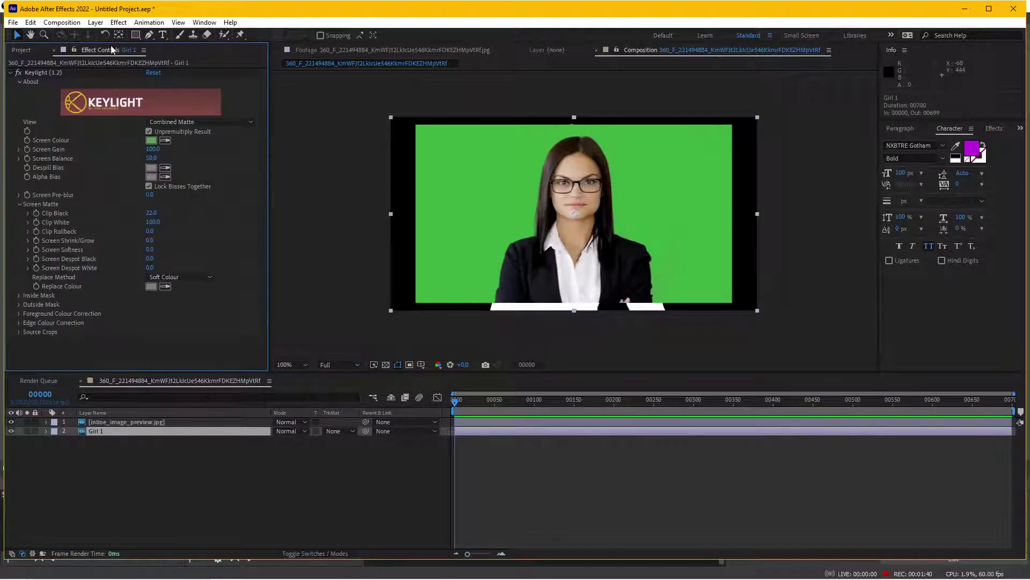
{"action": "left_click", "coordinate": [198, 121]}
{"action": "left_click", "coordinate": [161, 250]}
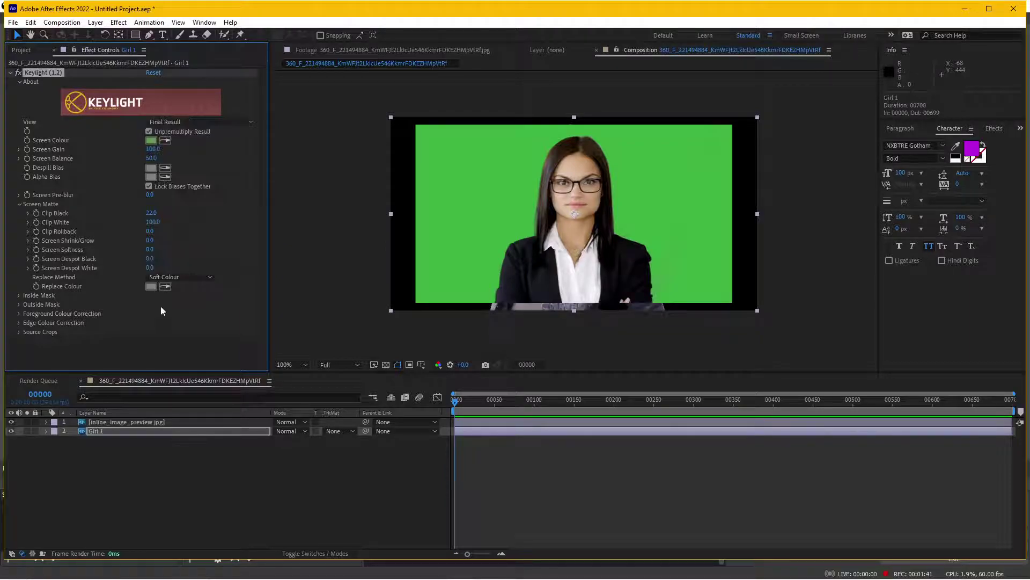
{"action": "left_click", "coordinate": [10, 431]}
{"action": "left_click", "coordinate": [126, 423]}
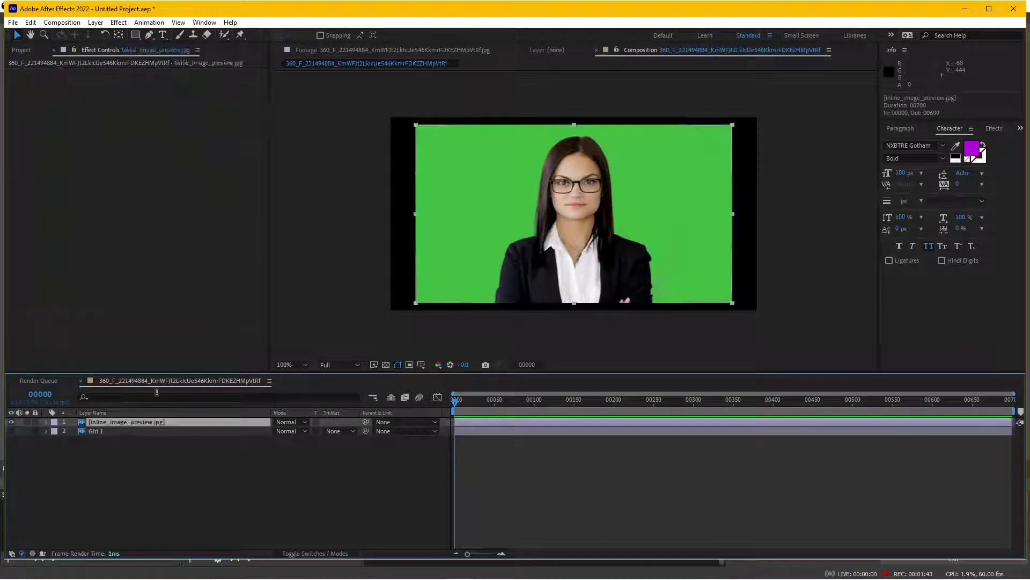
Apply Keylight to the glasses portrait and sample its green background as Screen Colour
{"action": "left_click", "coordinate": [112, 23]}
{"action": "left_click", "coordinate": [139, 40]}
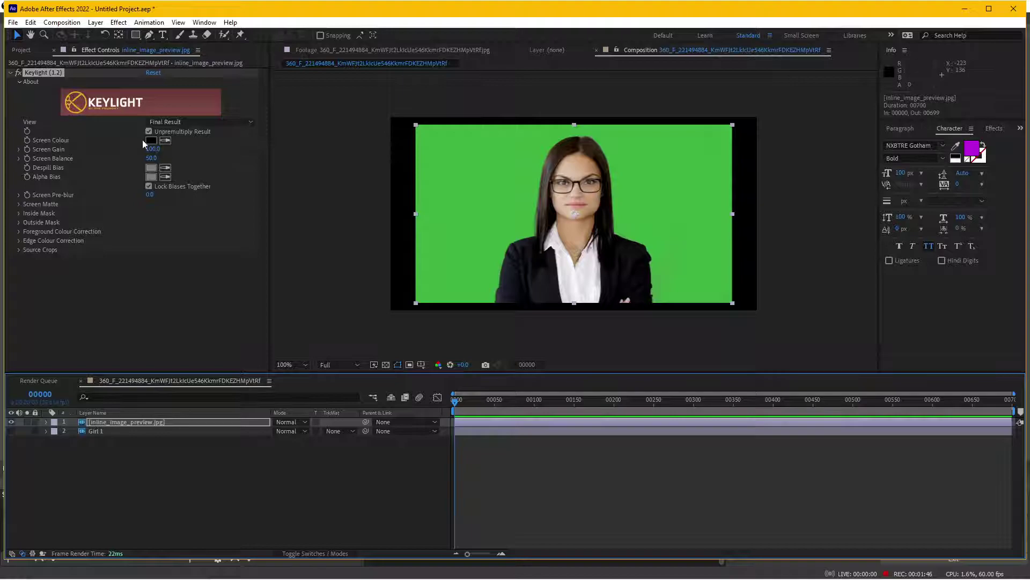
{"action": "left_click", "coordinate": [165, 140]}
{"action": "left_click", "coordinate": [469, 178]}
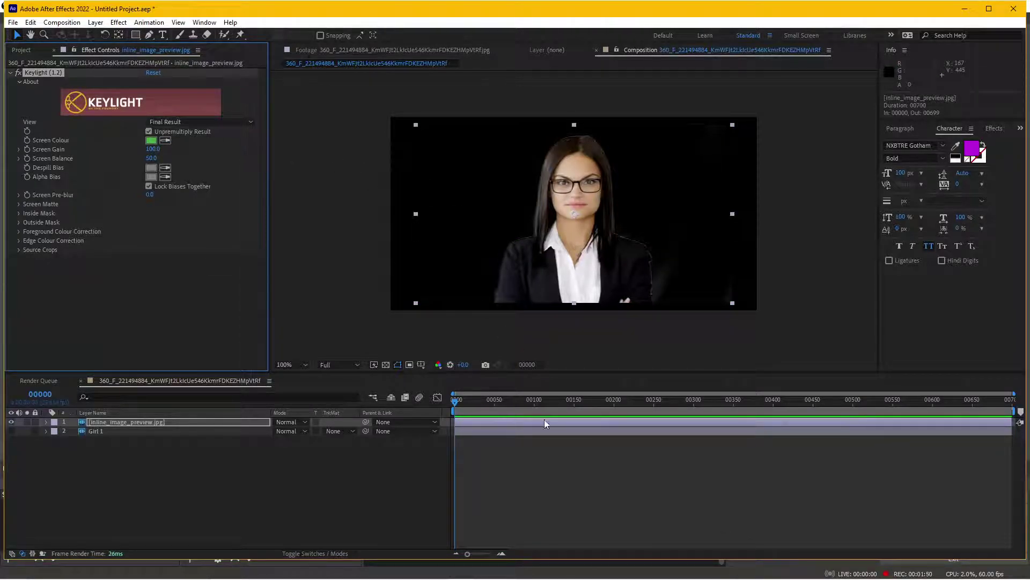
Inspect the glasses portrait's Combined Matte and raise Screen Matte Clip Black to 23
{"action": "left_click_drag", "start_coordinate": [462, 365], "coordinate": [503, 372]}
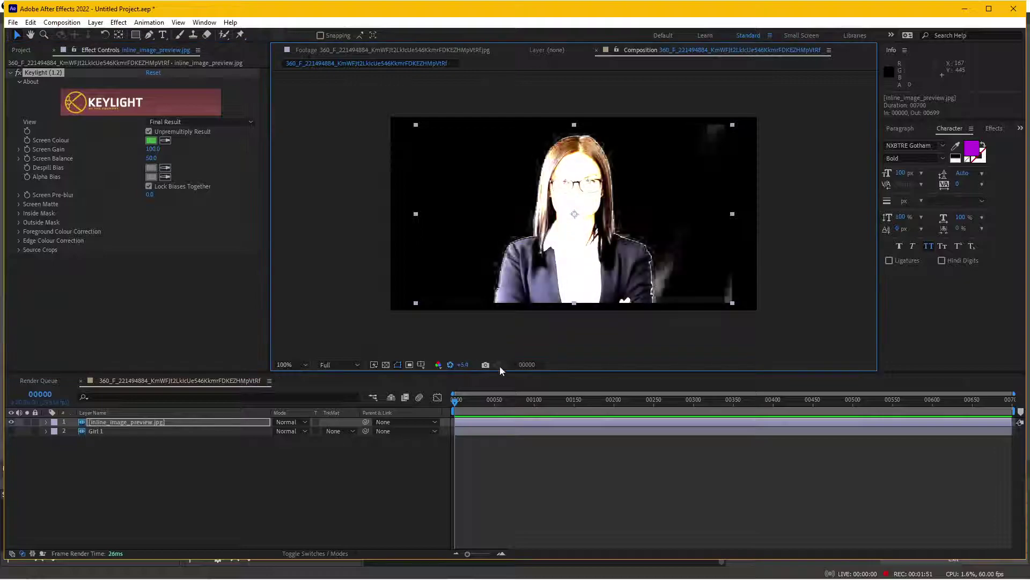
{"action": "left_click", "coordinate": [198, 123]}
{"action": "left_click", "coordinate": [188, 216]}
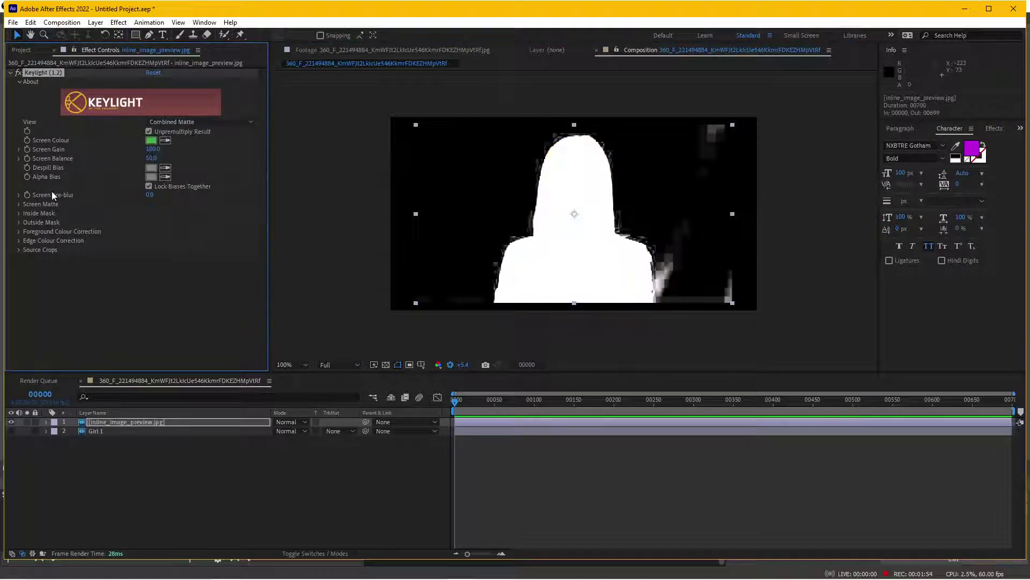
{"action": "left_click", "coordinate": [19, 205]}
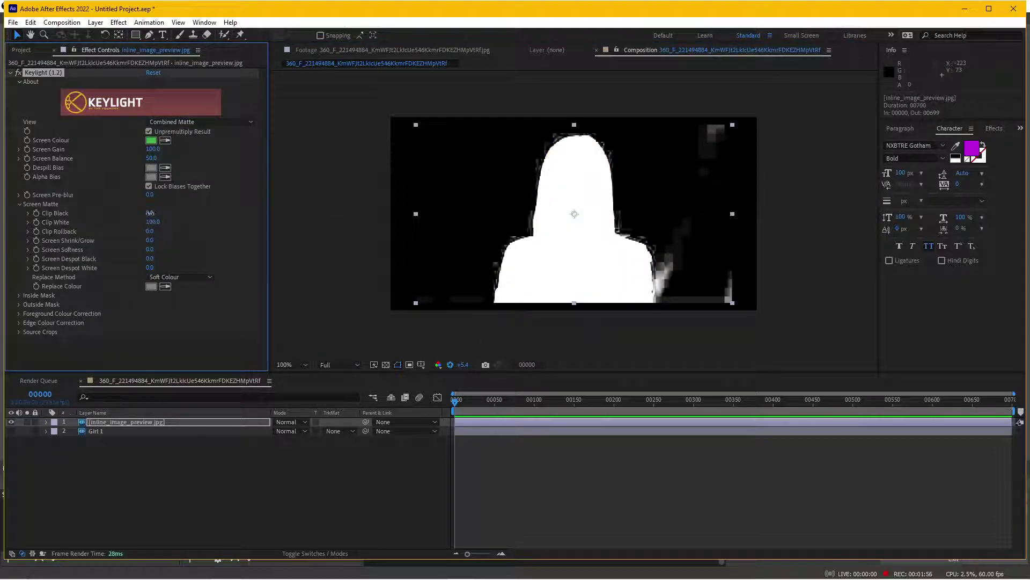
{"action": "left_click_drag", "start_coordinate": [151, 213], "coordinate": [172, 213]}
Switch Keylight back to Final Result and scale the glasses portrait to 116%
{"action": "left_click", "coordinate": [197, 121]}
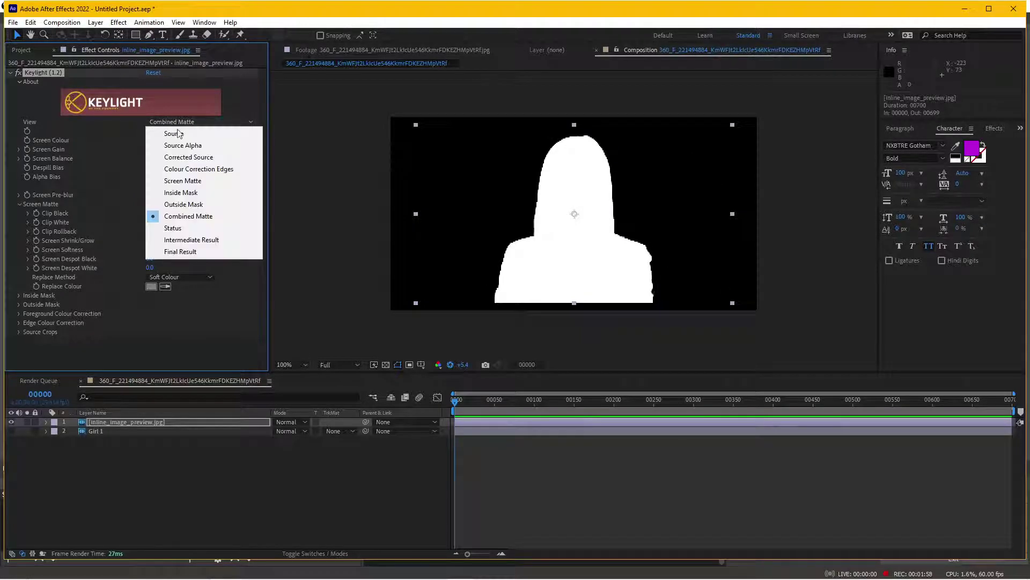
{"action": "left_click", "coordinate": [180, 252]}
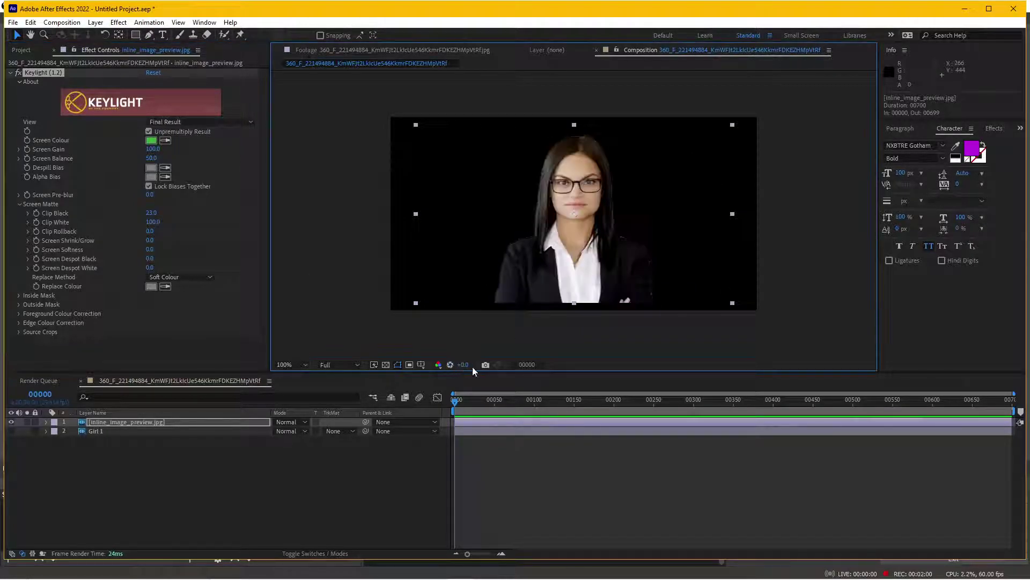
{"action": "left_click_drag", "start_coordinate": [733, 126], "coordinate": [758, 112]}
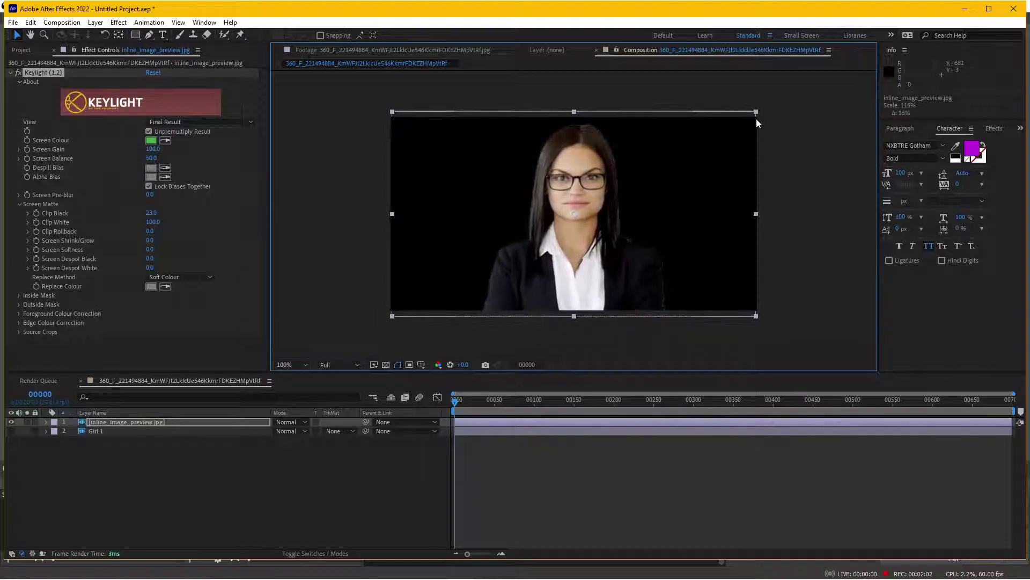
Show Girl 1 again, shift the glasses portrait 13 px left to align, and begin renaming it
{"action": "left_click", "coordinate": [11, 431]}
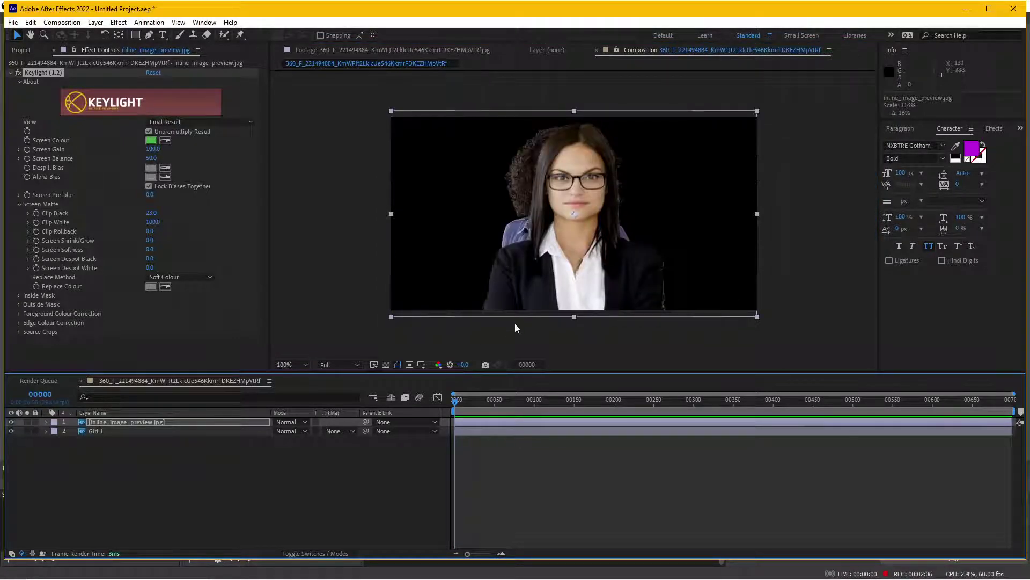
{"action": "left_click_drag", "start_coordinate": [610, 246], "coordinate": [599, 248]}
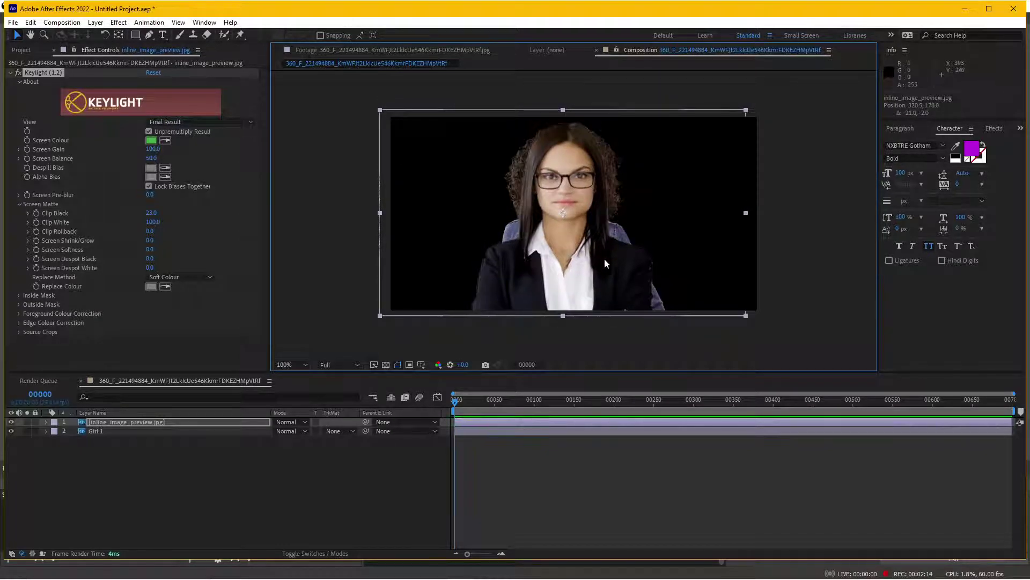
{"action": "left_click", "coordinate": [470, 464]}
{"action": "left_click", "coordinate": [759, 572]}
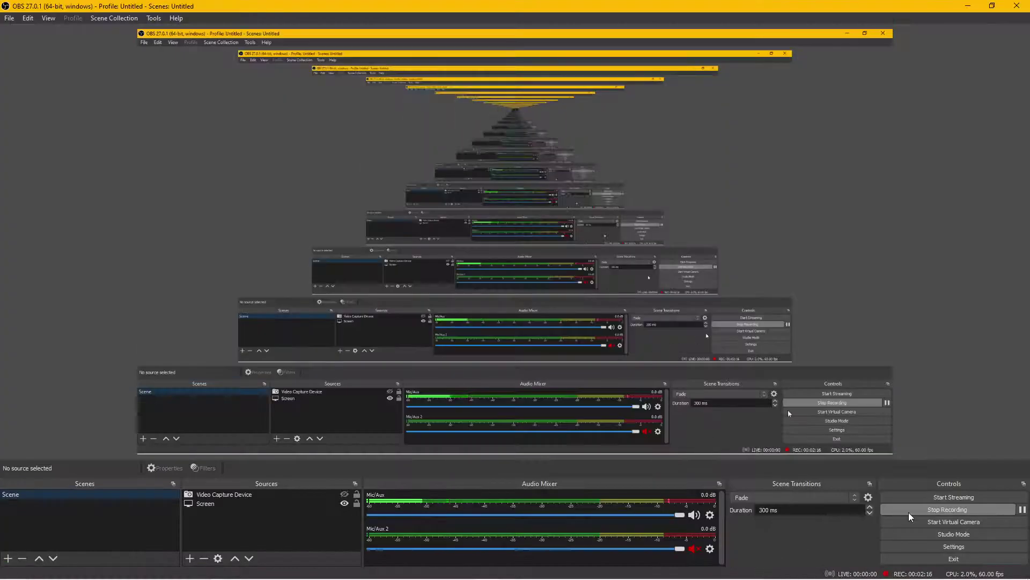
{"action": "left_click", "coordinate": [460, 569]}
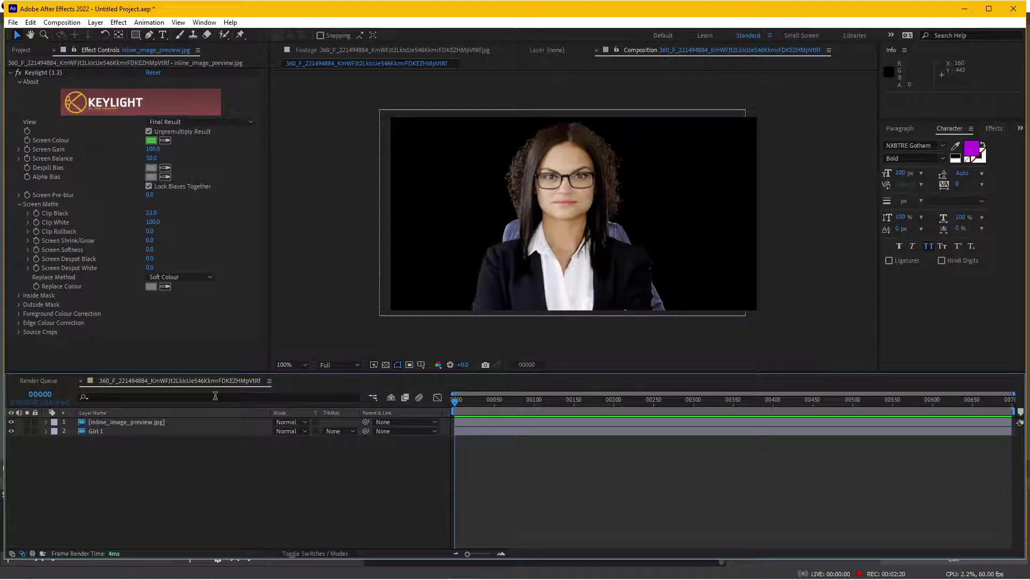
{"action": "left_click", "coordinate": [145, 421]}
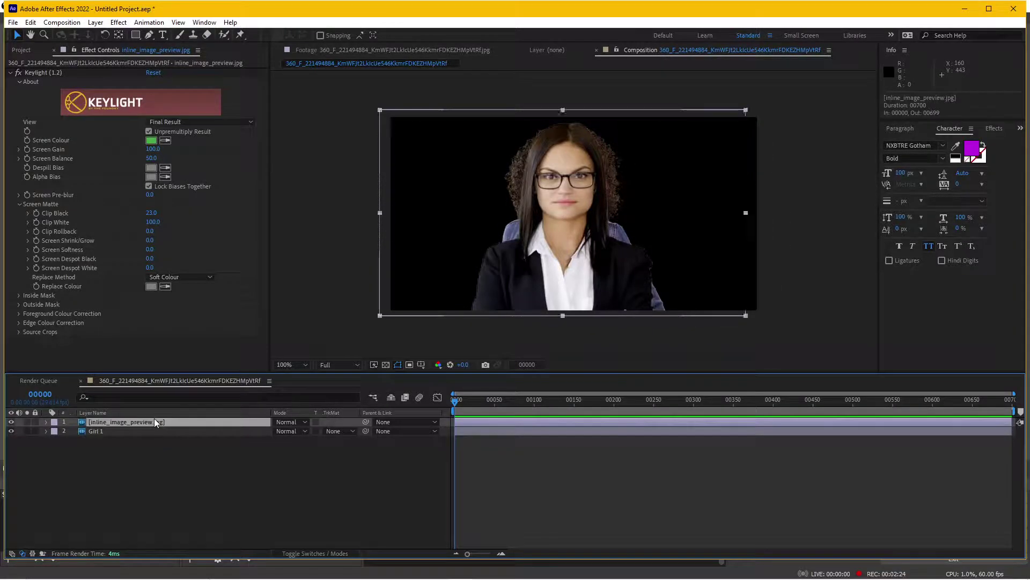
{"action": "key", "text": "Return"}
Name the portrait layer Girl 2 and add a white solid named BG beneath both portraits
{"action": "type", "text": "Girl 2"}
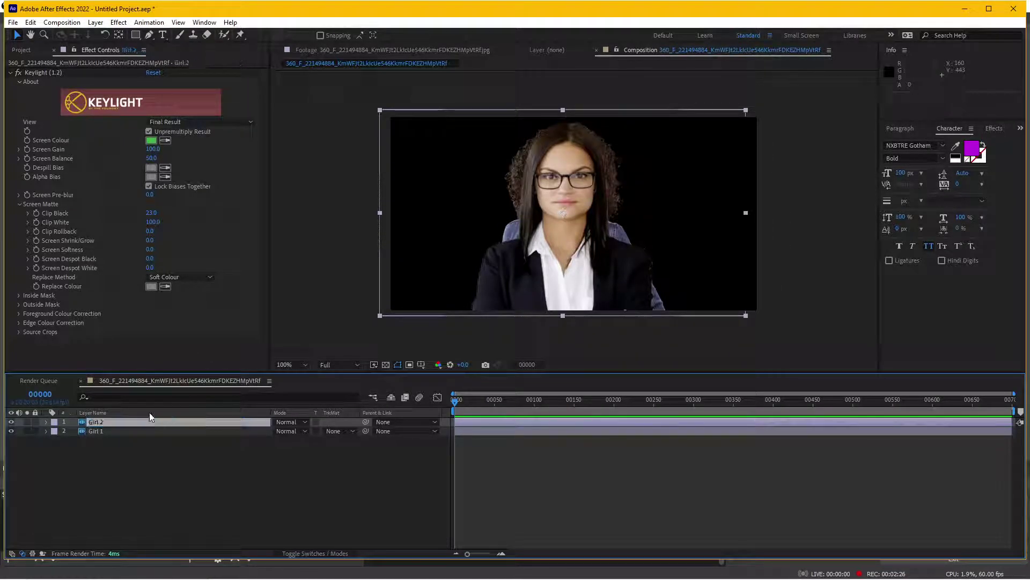
{"action": "key", "text": "Return"}
{"action": "key", "text": "ctrl+y"}
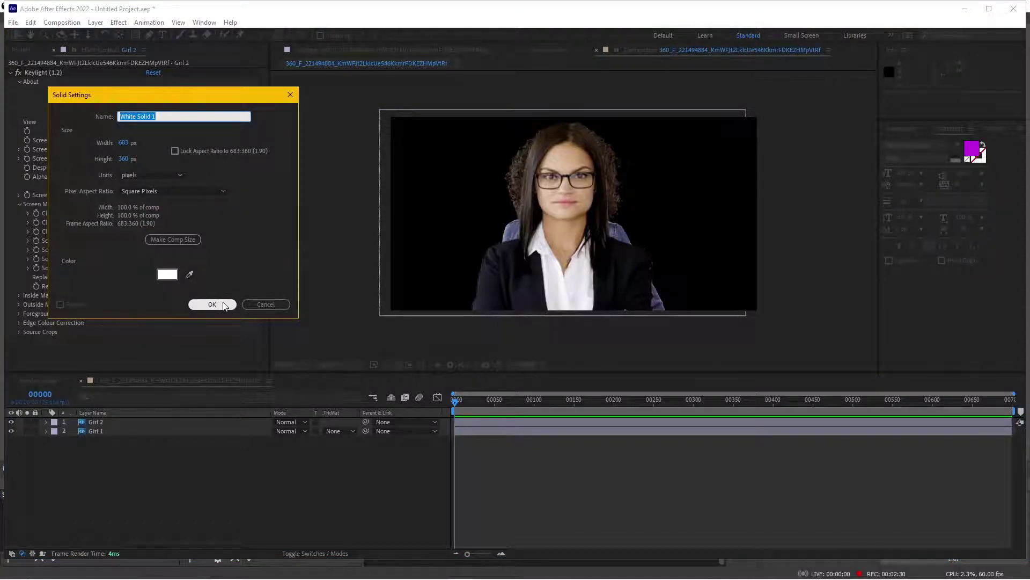
{"action": "left_click", "coordinate": [209, 304]}
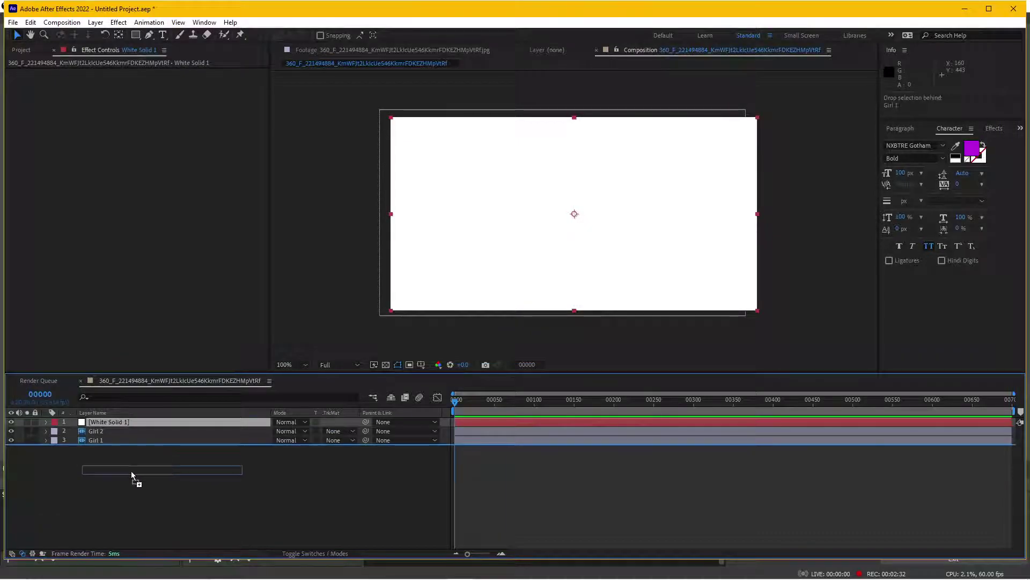
{"action": "left_click_drag", "start_coordinate": [127, 421], "coordinate": [131, 472]}
{"action": "key", "text": "Return"}
{"action": "type", "text": "BG"}
{"action": "key", "text": "Return"}
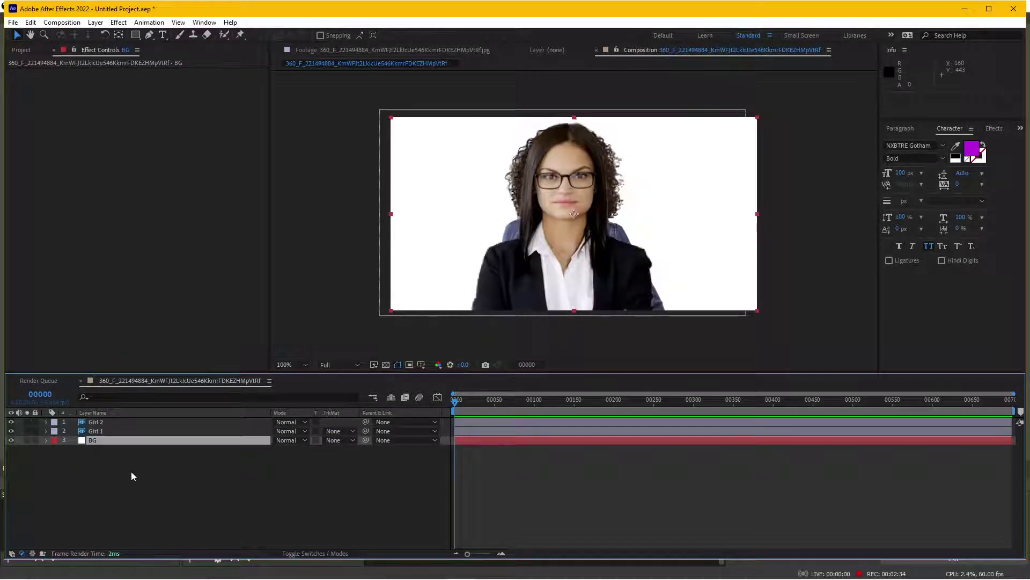
Check the Girl 1, Girl 2 and BG layers and enlarge the composition preview area
{"action": "left_click", "coordinate": [105, 430]}
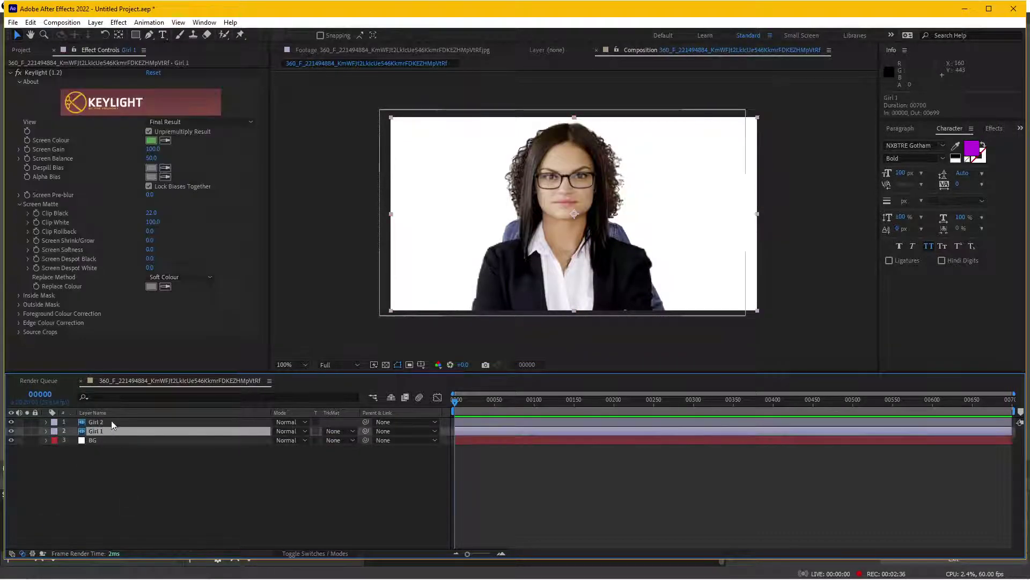
{"action": "left_click", "coordinate": [111, 422]}
{"action": "left_click", "coordinate": [126, 441]}
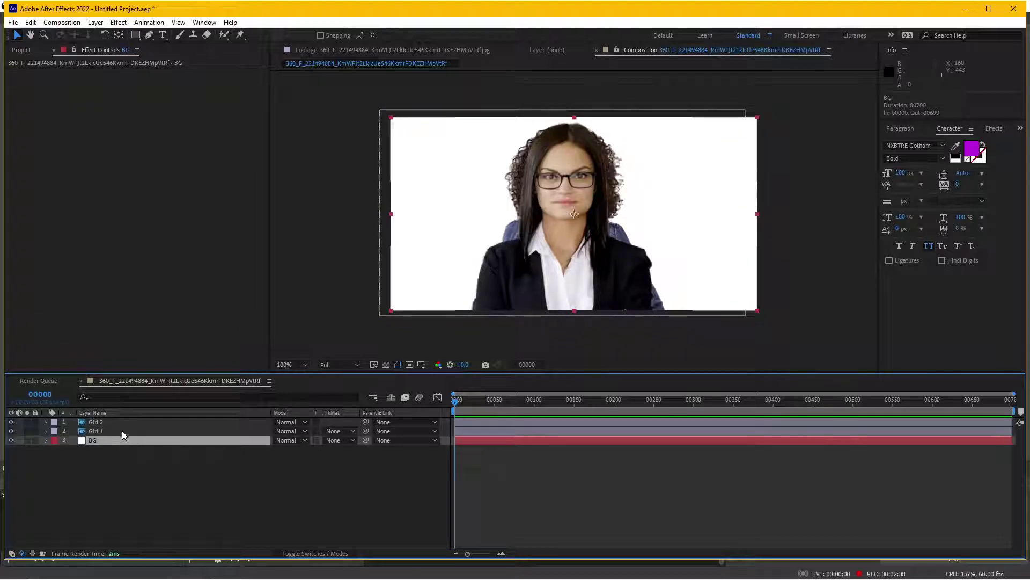
{"action": "left_click", "coordinate": [121, 431]}
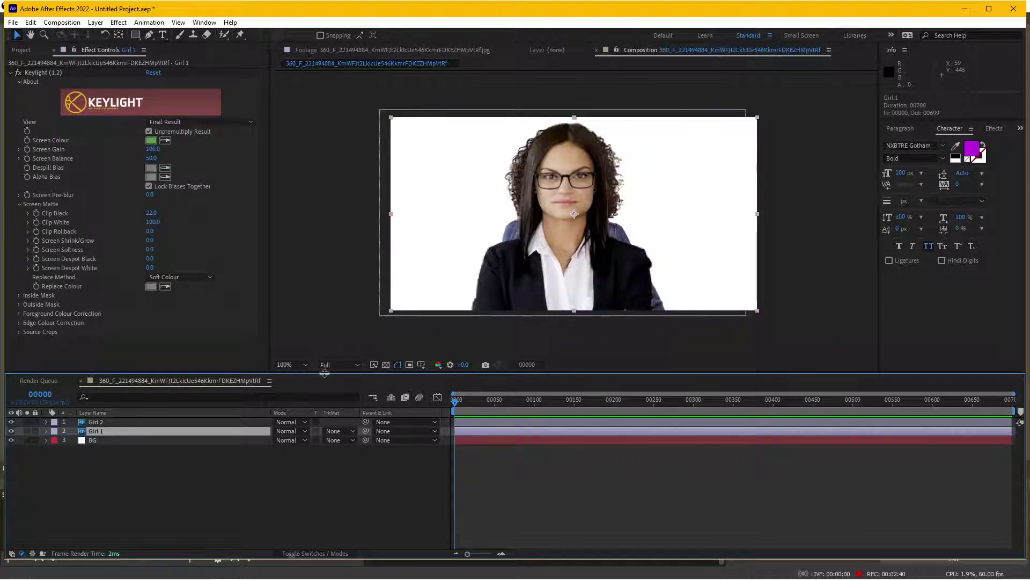
{"action": "left_click_drag", "start_coordinate": [326, 371], "coordinate": [325, 399]}
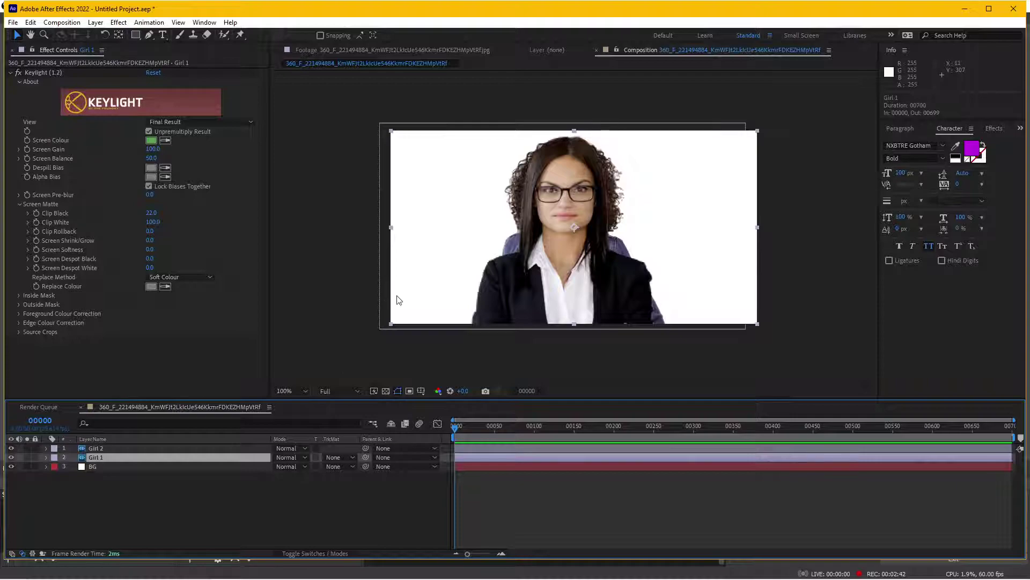
Pre-compose Girl 1 and Girl 2 into a comp named Girls and open it
{"action": "left_click", "coordinate": [103, 490]}
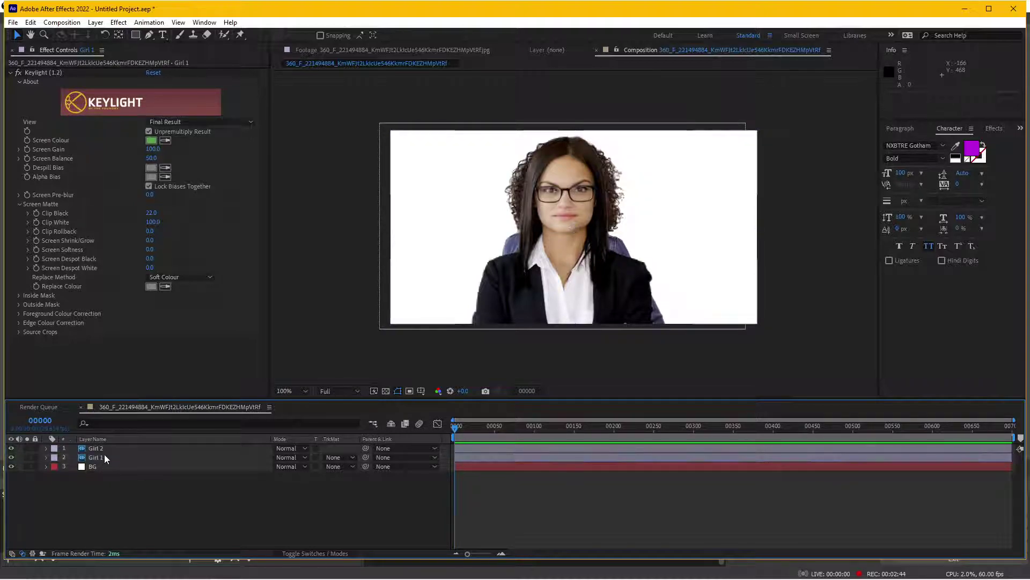
{"action": "left_click", "coordinate": [104, 454]}
{"action": "left_click", "coordinate": [107, 446], "text": "shift"}
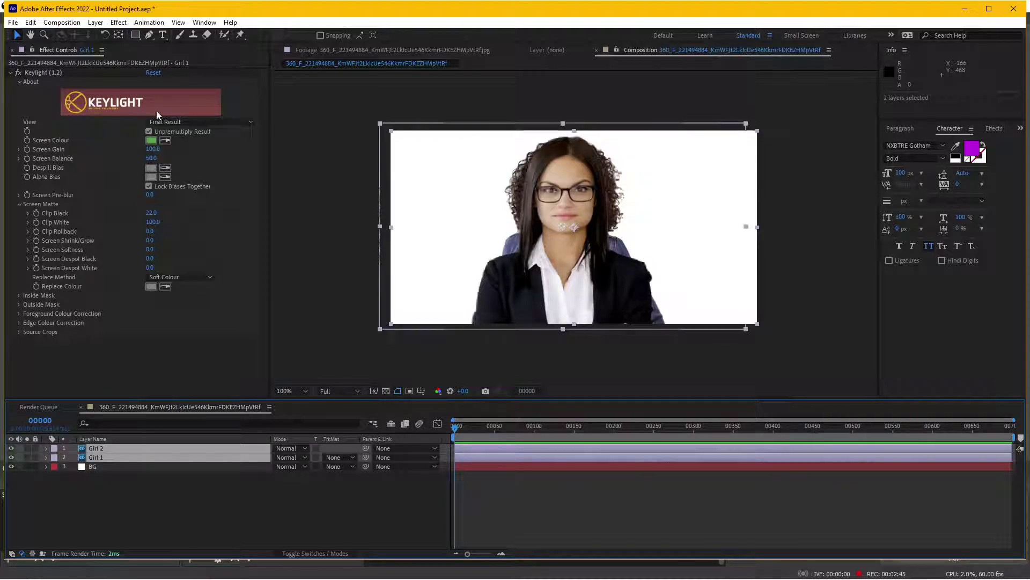
{"action": "left_click", "coordinate": [104, 24]}
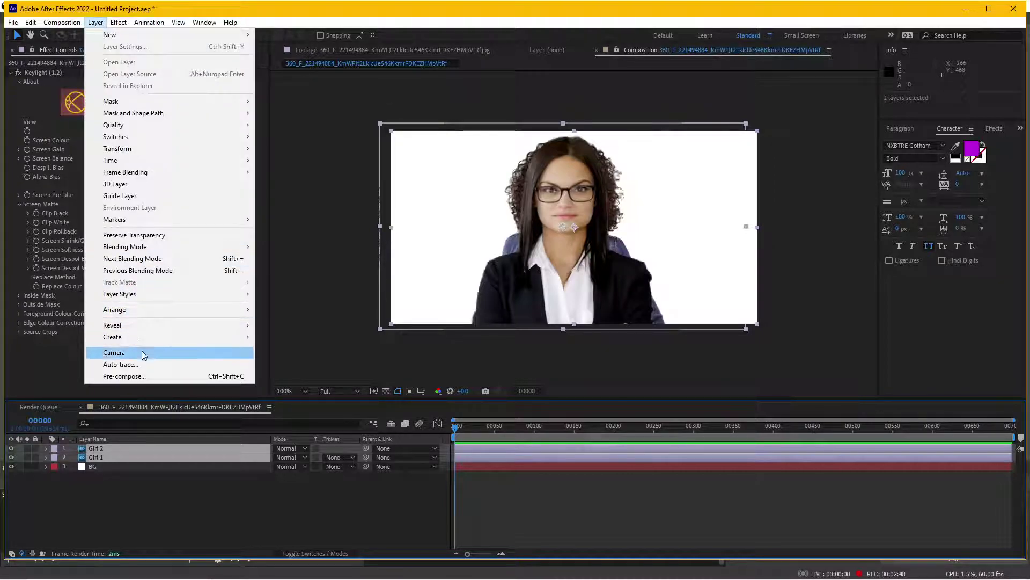
{"action": "left_click", "coordinate": [125, 375]}
{"action": "type", "text": "Gr"}
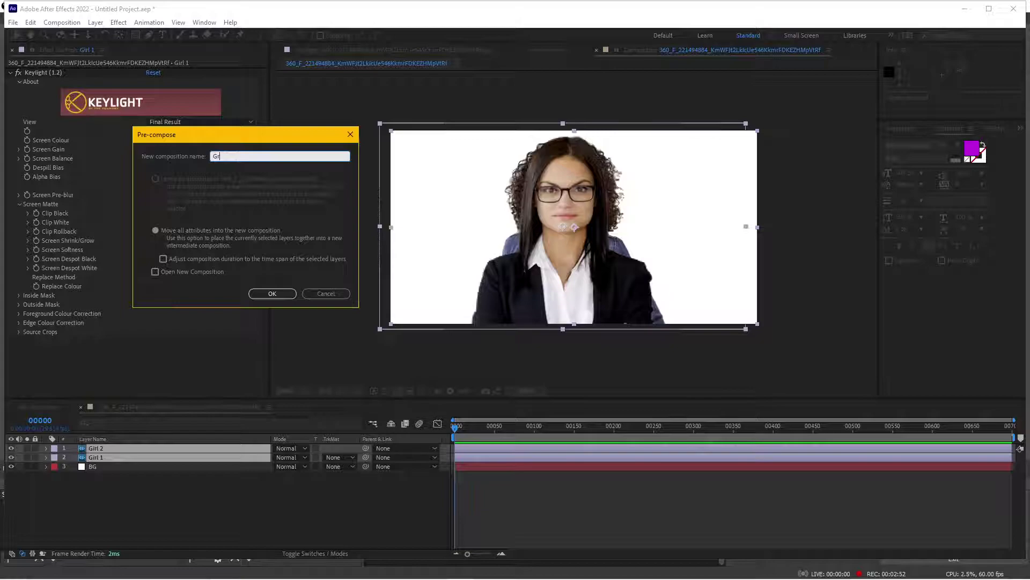
{"action": "type", "text": "irls"}
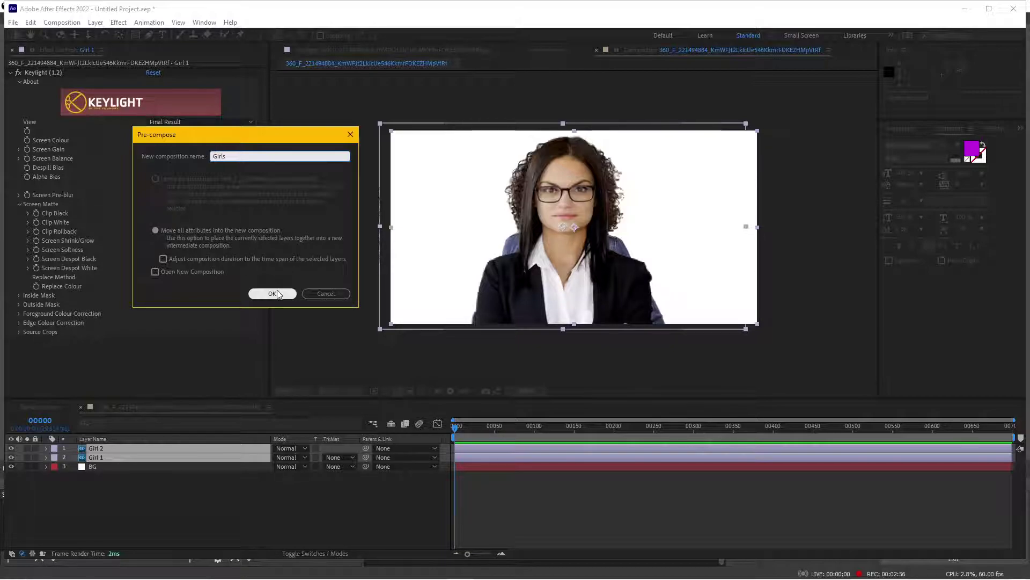
{"action": "left_click", "coordinate": [276, 291]}
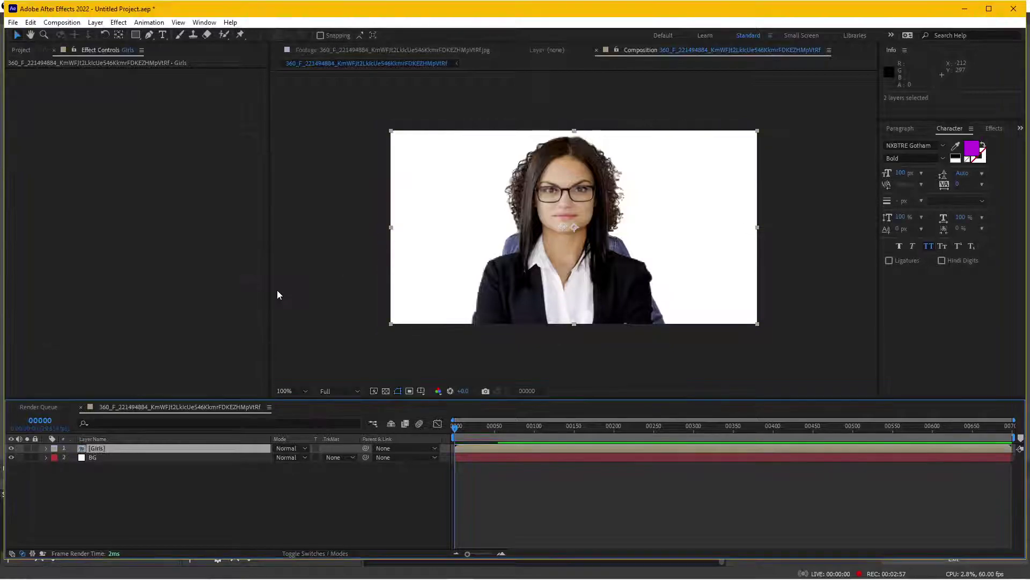
{"action": "double_click", "coordinate": [141, 450]}
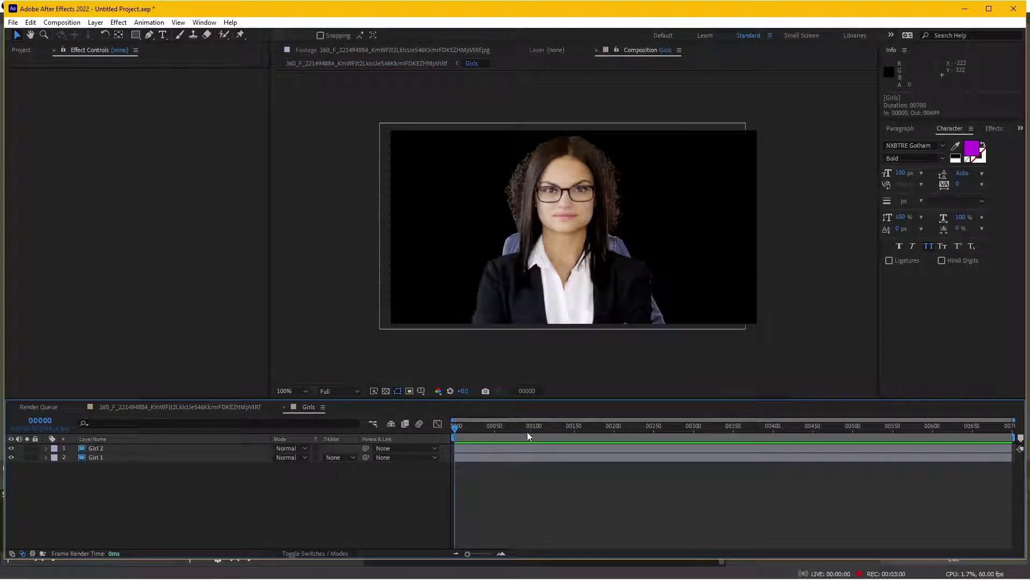
Trim Girl 2 to start one frame after Girl 1 ends, near frame 75
{"action": "mouse_move", "coordinate": [527, 431]}
{"action": "left_mouse_down"}
{"action": "mouse_move", "coordinate": [491, 436]}
{"action": "mouse_move", "coordinate": [514, 433]}
{"action": "left_mouse_up"}
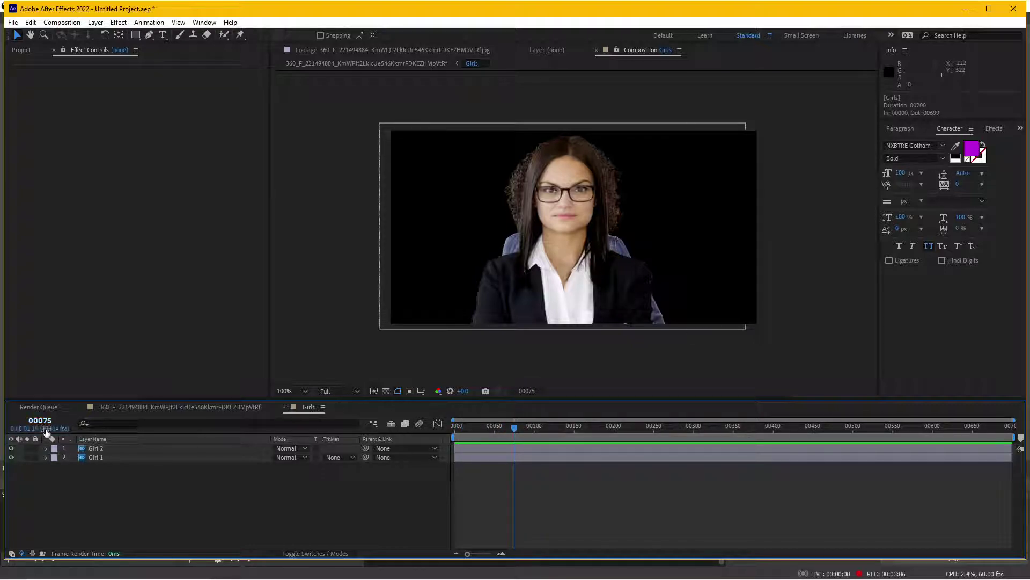
{"action": "left_click", "coordinate": [531, 457]}
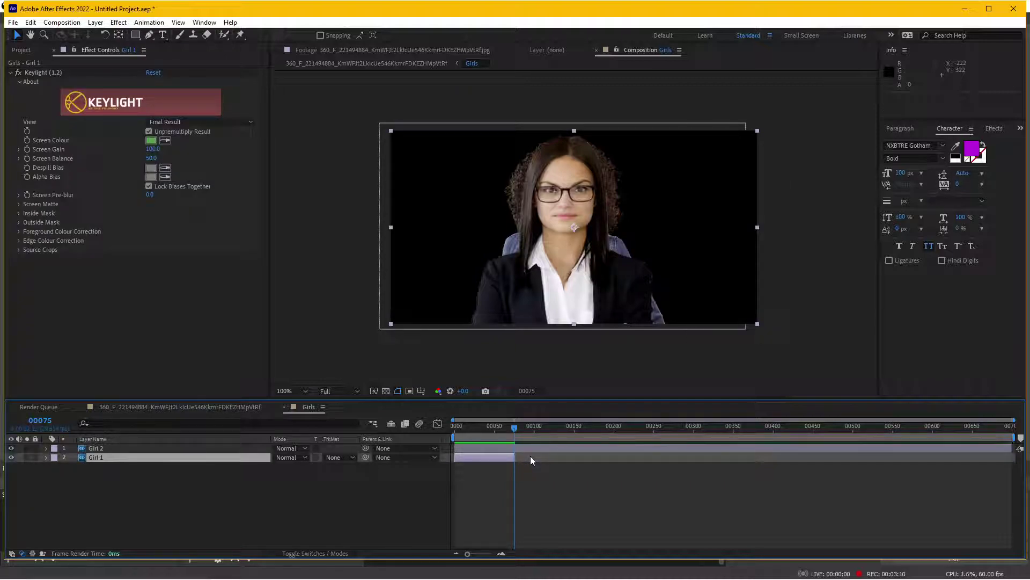
{"action": "left_click", "coordinate": [540, 450]}
{"action": "key", "text": "Page_Down"}
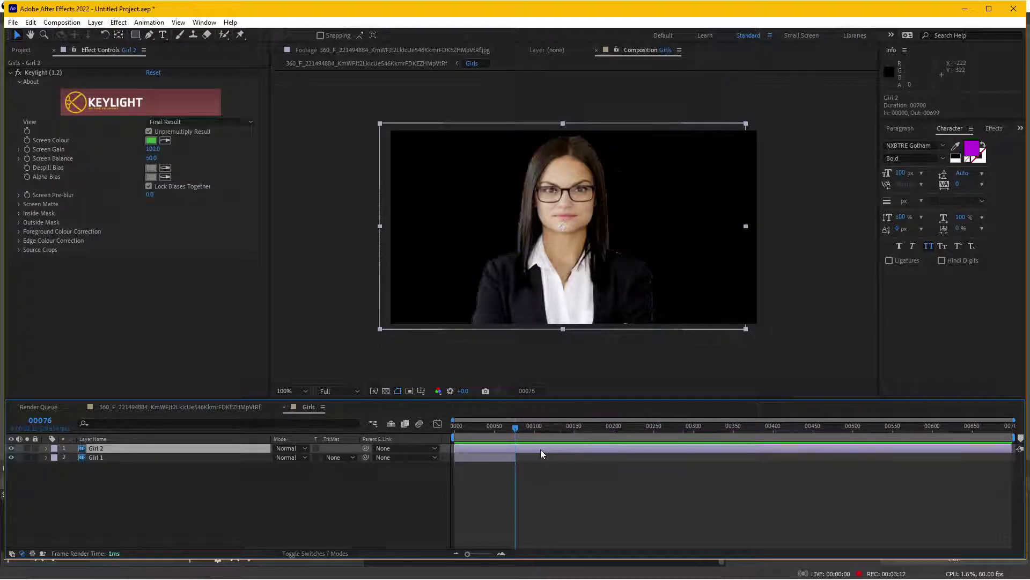
{"action": "key", "text": "alt+bracketleft"}
Check the cut at frame 00098, then scrub the composition with the white BG background
{"action": "left_click_drag", "start_coordinate": [520, 425], "coordinate": [501, 427]}
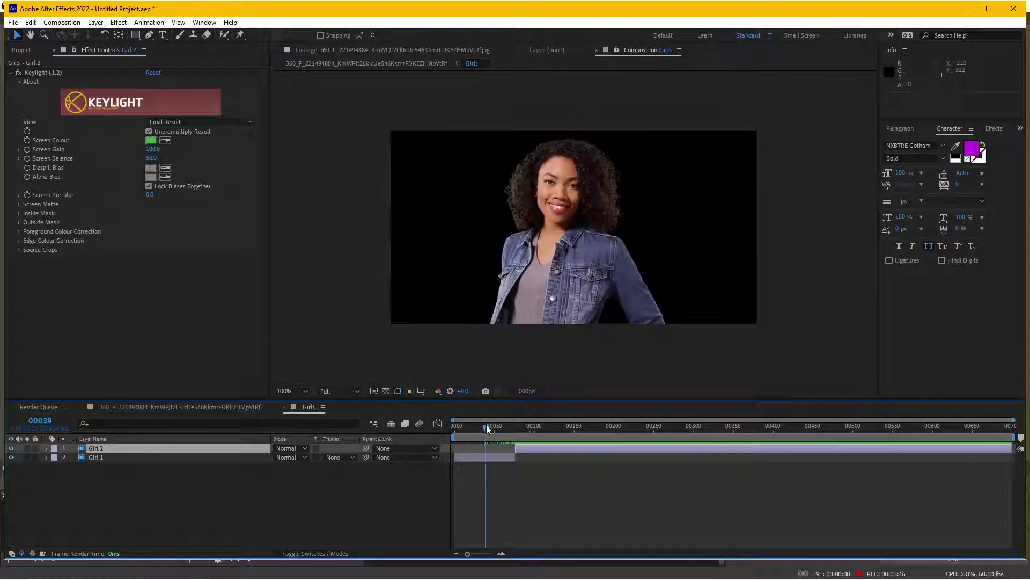
{"action": "left_click", "coordinate": [533, 425]}
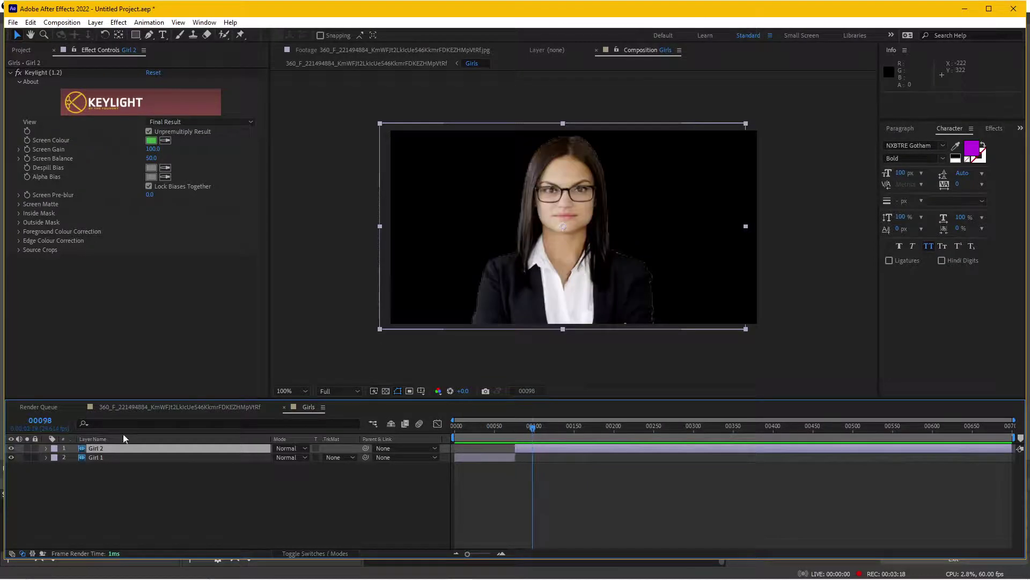
{"action": "left_click", "coordinate": [143, 408]}
{"action": "mouse_move", "coordinate": [512, 428]}
{"action": "left_mouse_down"}
{"action": "mouse_move", "coordinate": [488, 430]}
{"action": "mouse_move", "coordinate": [539, 427]}
{"action": "mouse_move", "coordinate": [510, 430]}
{"action": "left_mouse_up"}
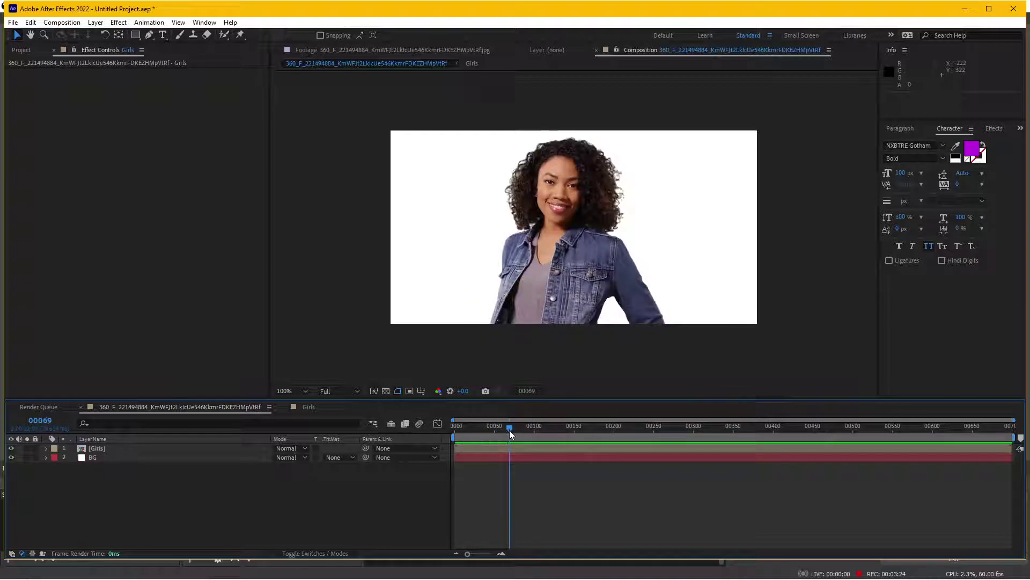
Select the Girls layer, zoom the viewer to 400% and pan to reveal the shoulders
{"action": "left_click", "coordinate": [151, 449]}
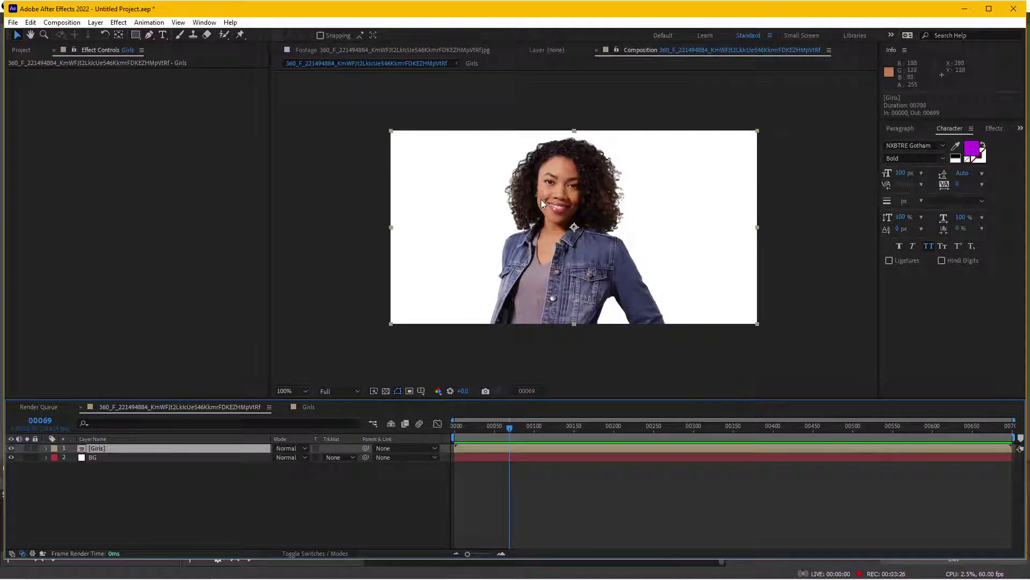
{"action": "scroll", "coordinate": [541, 199], "scroll_direction": "up", "scroll_amount": 1}
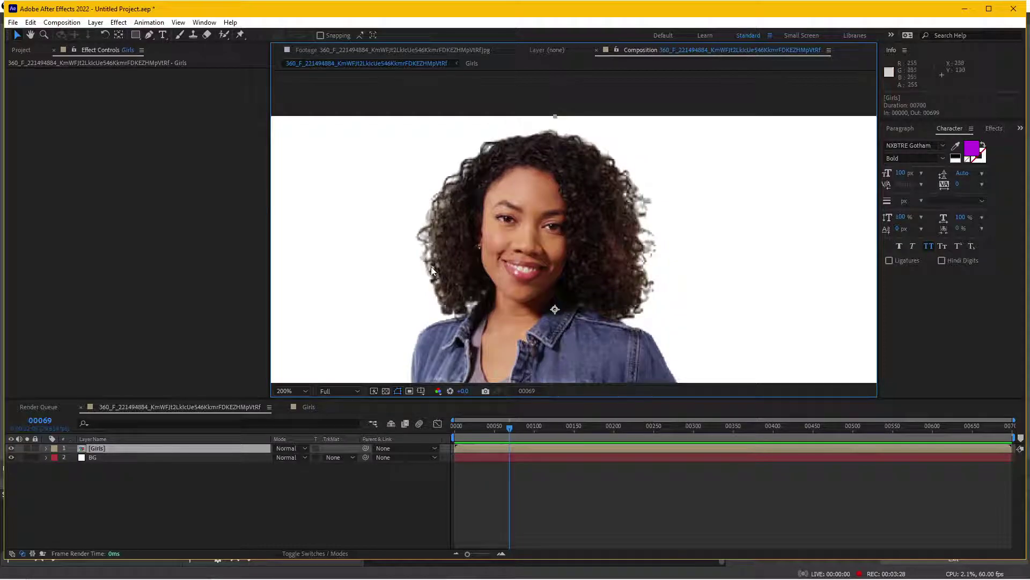
{"action": "scroll", "coordinate": [520, 244], "scroll_direction": "up", "scroll_amount": 1}
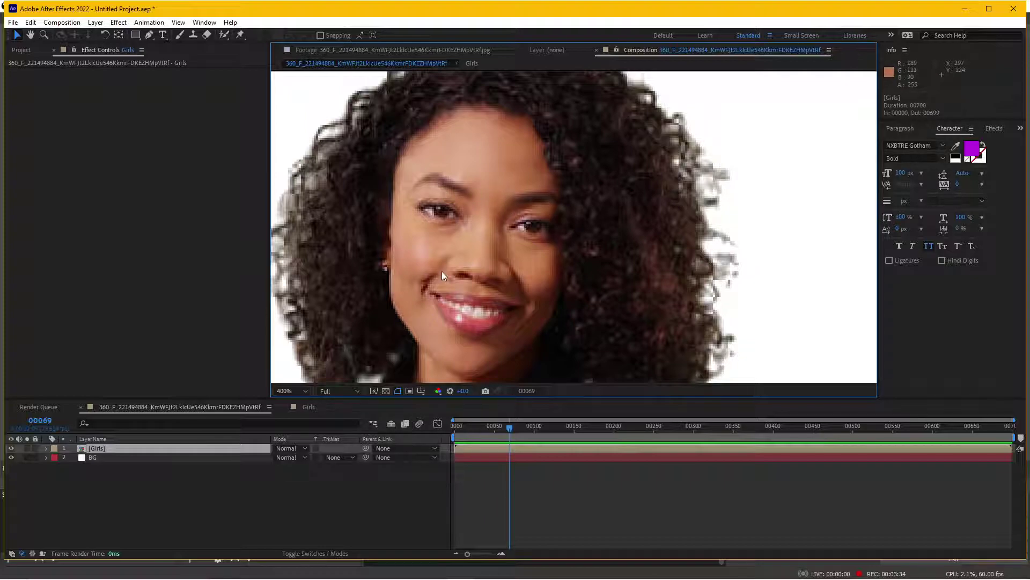
{"action": "left_click_drag", "start_coordinate": [442, 272], "coordinate": [500, 228]}
{"action": "scroll", "coordinate": [500, 228], "scroll_direction": "down", "scroll_amount": 1}
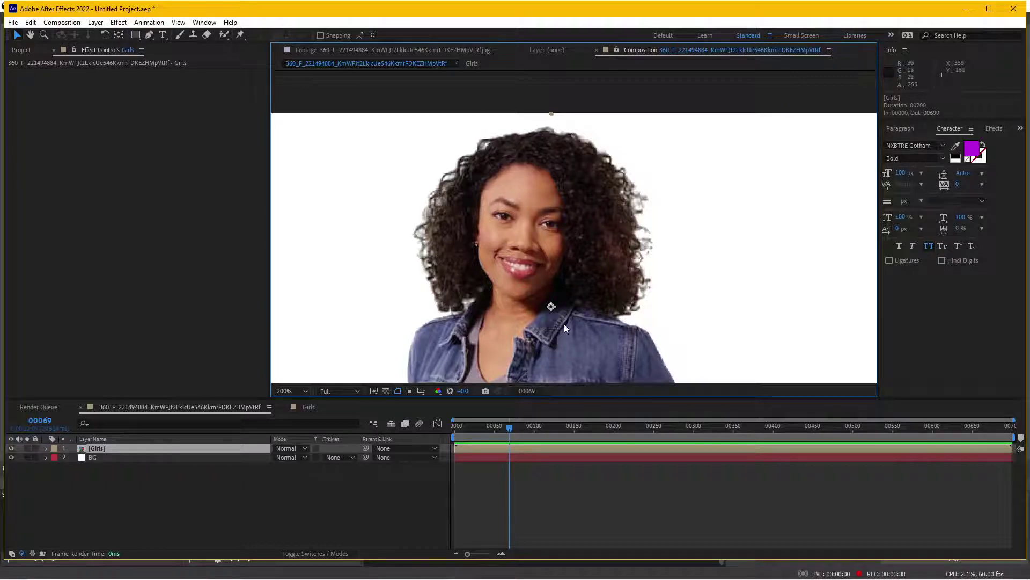
Scrub forward in the timeline to inspect the other woman close up
{"action": "mouse_move", "coordinate": [511, 430]}
{"action": "left_mouse_down"}
{"action": "mouse_move", "coordinate": [535, 429]}
{"action": "mouse_move", "coordinate": [509, 436]}
{"action": "left_mouse_up"}
{"action": "scroll", "coordinate": [505, 217], "scroll_direction": "up", "scroll_amount": 2}
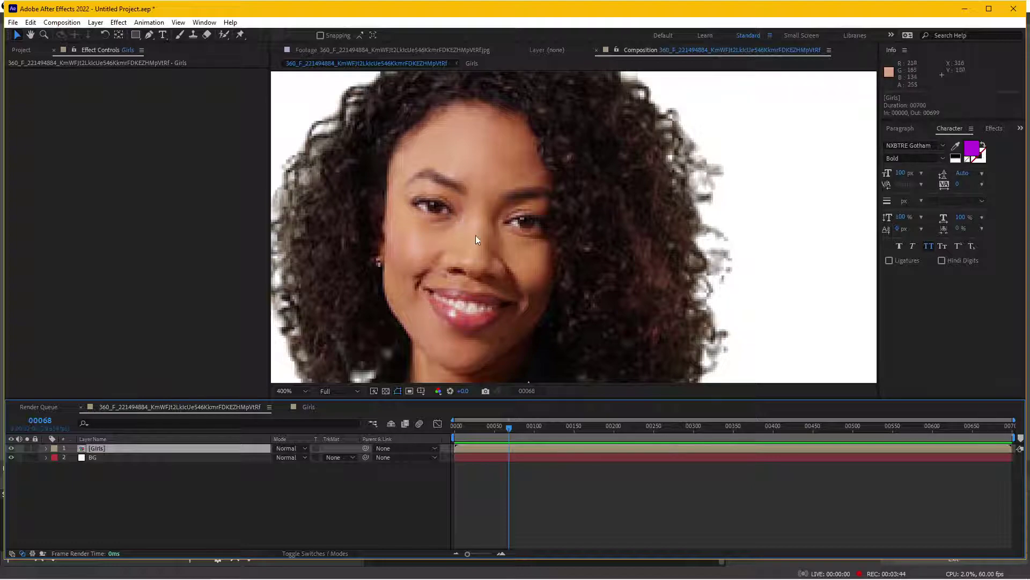
{"action": "scroll", "coordinate": [414, 175], "scroll_direction": "down", "scroll_amount": 2}
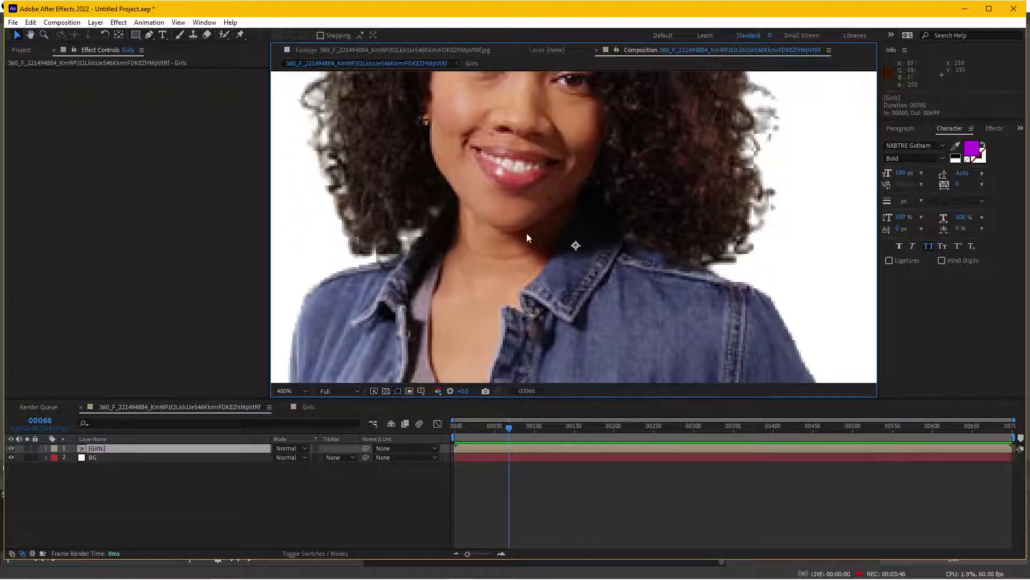
{"action": "scroll", "coordinate": [488, 234], "scroll_direction": "up", "scroll_amount": 2}
{"action": "scroll", "coordinate": [650, 295], "scroll_direction": "down", "scroll_amount": 1}
{"action": "scroll", "coordinate": [649, 294], "scroll_direction": "down", "scroll_amount": 1}
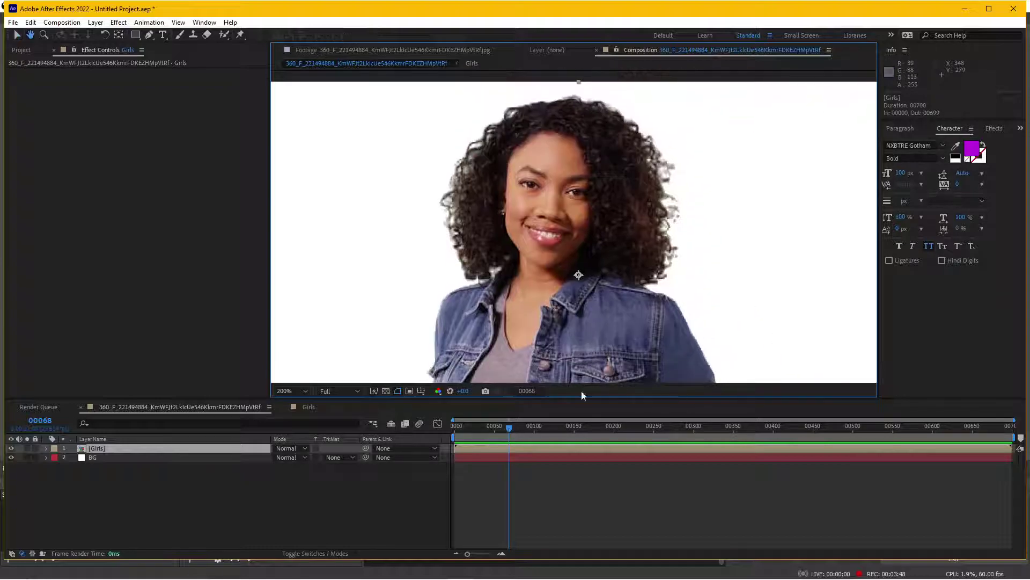
Go to frame 00067, frame the glasses portrait's face, and choose the RotoBezier Pen
{"action": "left_click", "coordinate": [508, 426]}
{"action": "mouse_move", "coordinate": [508, 424]}
{"action": "left_mouse_down"}
{"action": "mouse_move", "coordinate": [519, 427]}
{"action": "mouse_move", "coordinate": [510, 430]}
{"action": "left_mouse_up"}
{"action": "scroll", "coordinate": [543, 212], "scroll_direction": "up", "scroll_amount": 2}
{"action": "left_click_drag", "start_coordinate": [505, 167], "coordinate": [540, 244]}
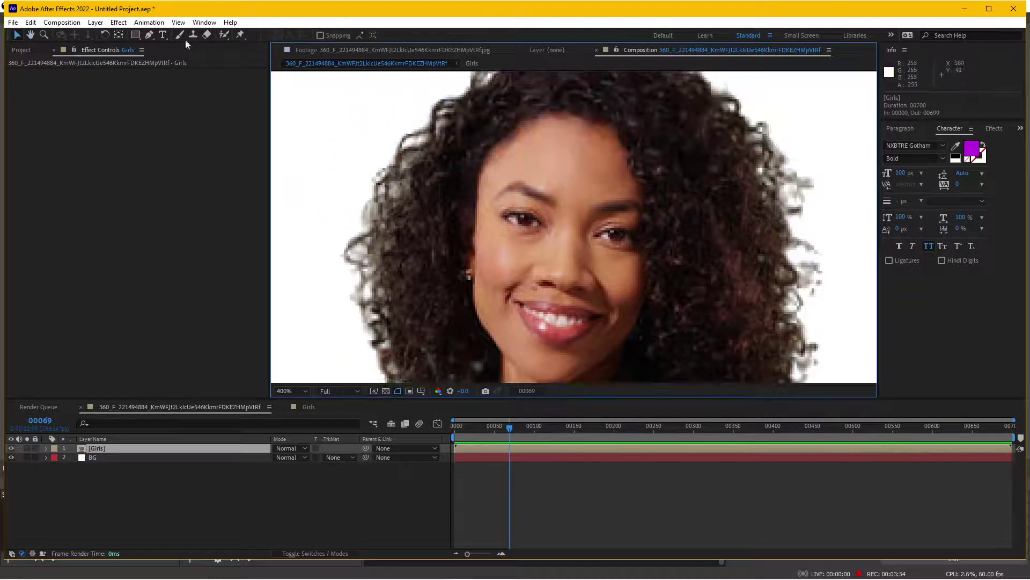
{"action": "left_click", "coordinate": [149, 35]}
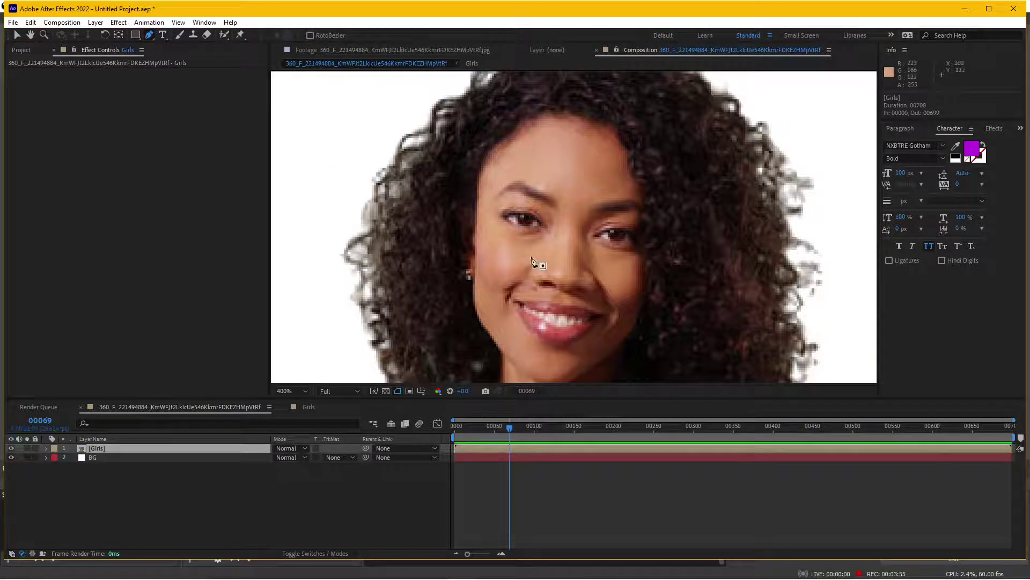
Trace the left and right eyebrows with two separate RotoBezier mask paths
{"action": "left_click", "coordinate": [555, 204]}
{"action": "left_click", "coordinate": [517, 187]}
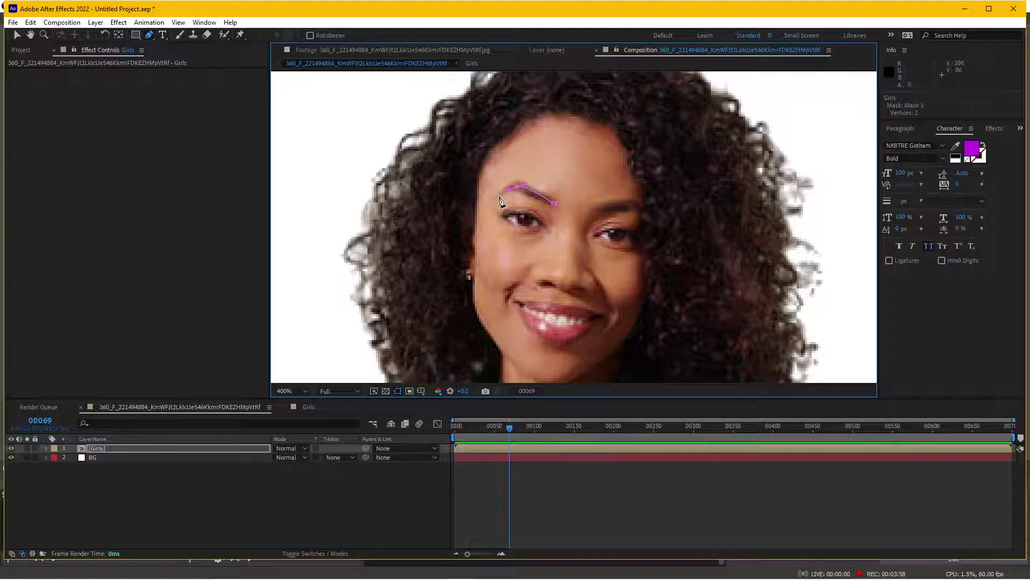
{"action": "left_click", "coordinate": [550, 478]}
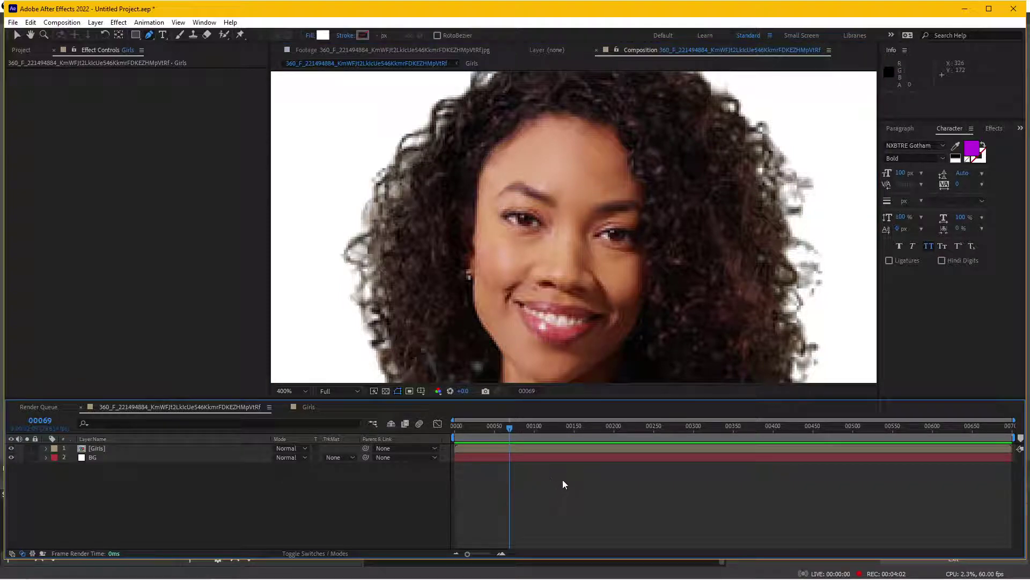
{"action": "left_click", "coordinate": [545, 448]}
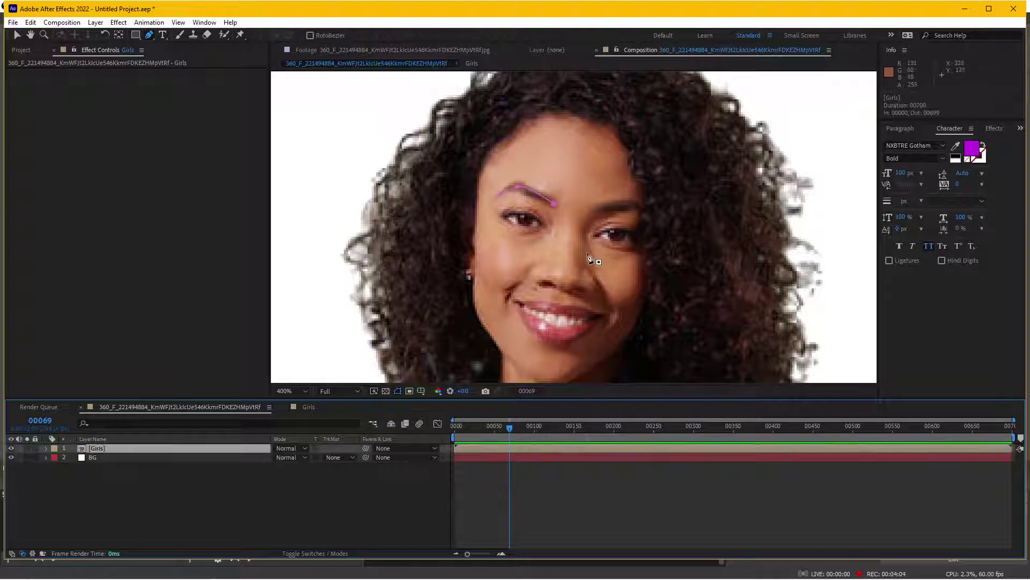
{"action": "left_click", "coordinate": [594, 215]}
{"action": "left_click", "coordinate": [625, 204]}
{"action": "left_click", "coordinate": [642, 209]}
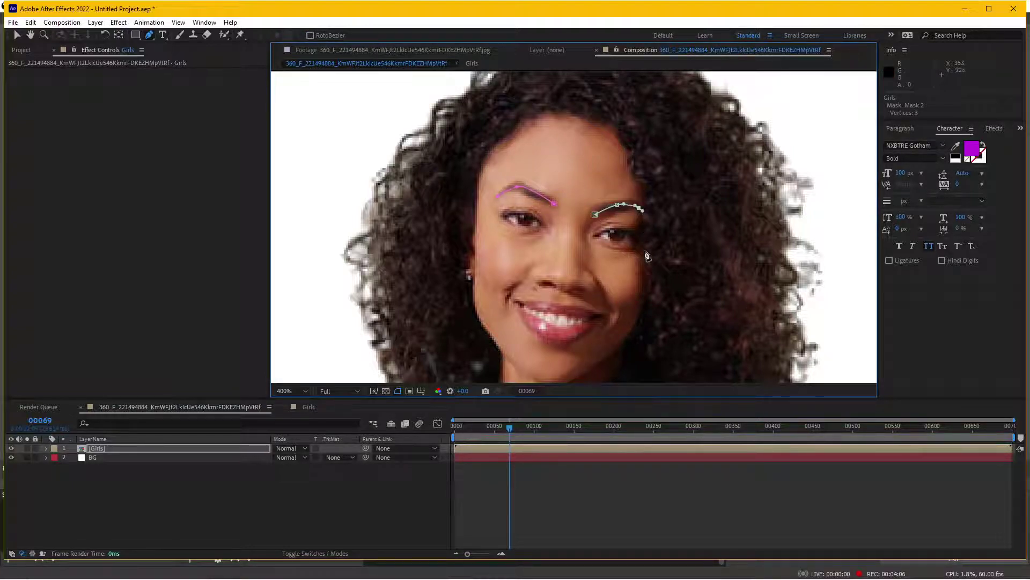
{"action": "left_click", "coordinate": [568, 465]}
Trace the outline of the left eye with a new mask path
{"action": "left_click", "coordinate": [548, 450]}
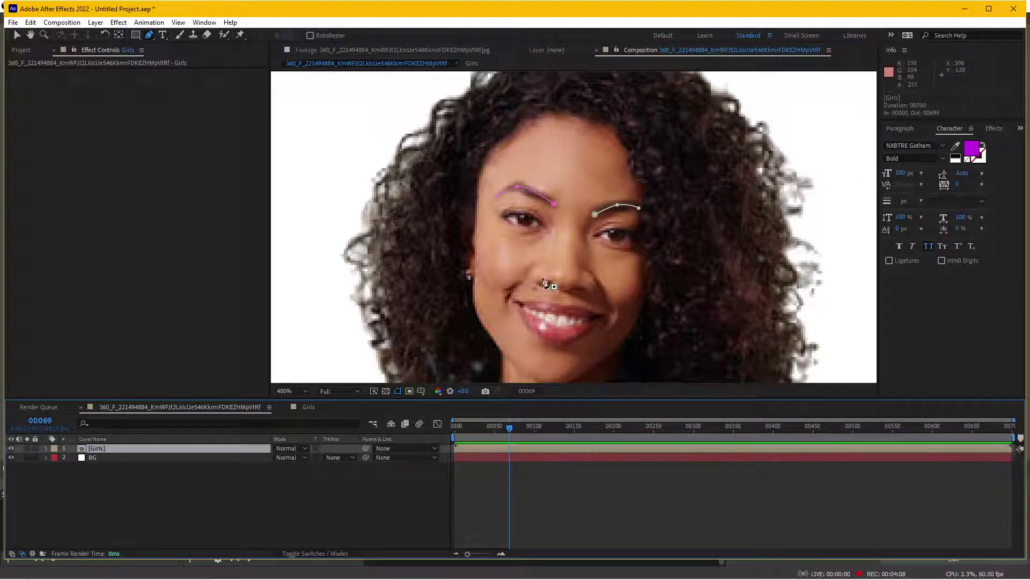
{"action": "left_click", "coordinate": [543, 225]}
{"action": "left_click", "coordinate": [519, 214]}
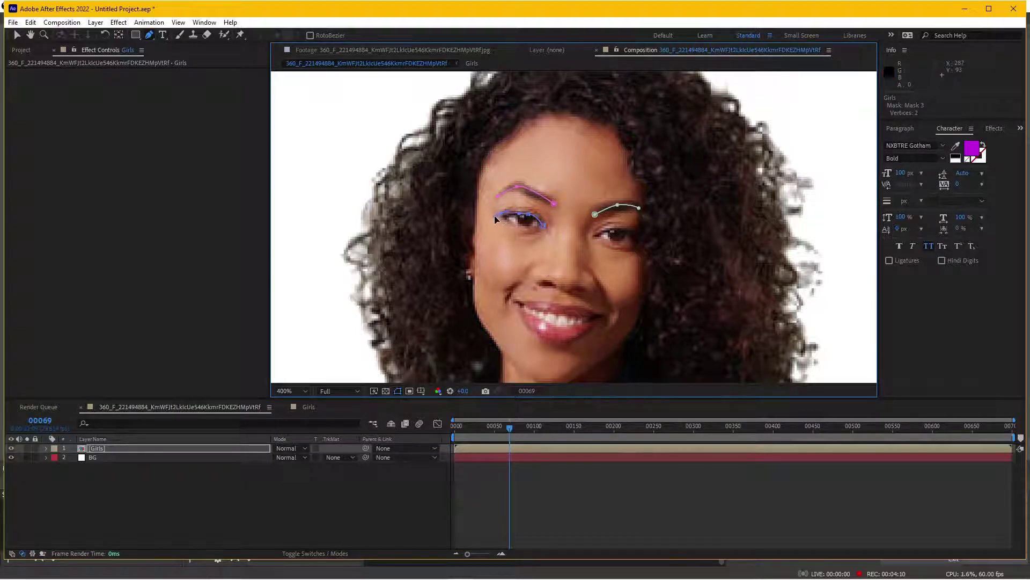
{"action": "left_click", "coordinate": [494, 216]}
{"action": "left_click", "coordinate": [516, 230]}
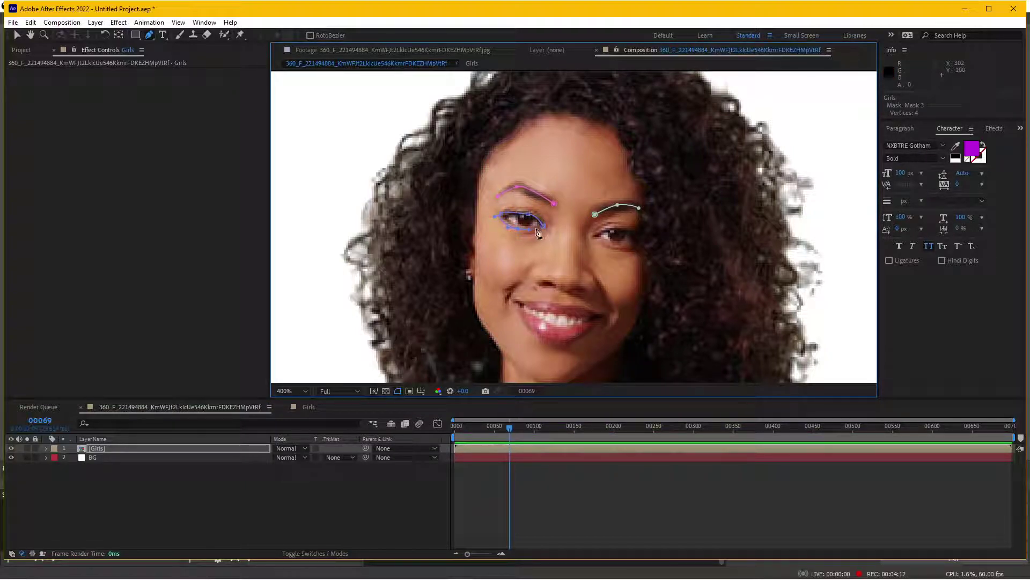
Trace the right eye's upper and lower lids with another mask path
{"action": "scroll", "coordinate": [539, 232], "scroll_direction": "up", "scroll_amount": 1}
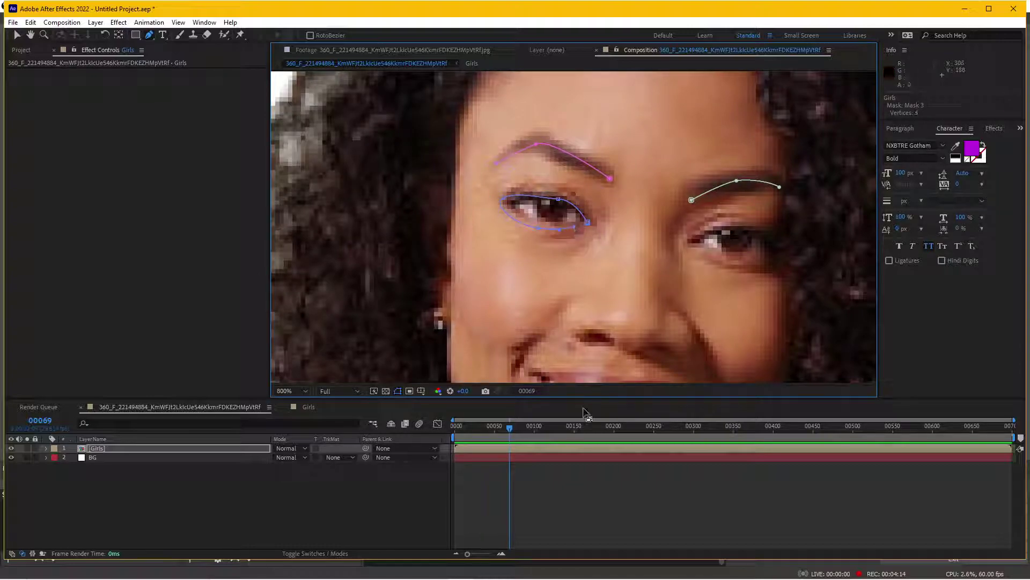
{"action": "scroll", "coordinate": [584, 296], "scroll_direction": "down", "scroll_amount": 1}
{"action": "scroll", "coordinate": [584, 295], "scroll_direction": "down", "scroll_amount": 1}
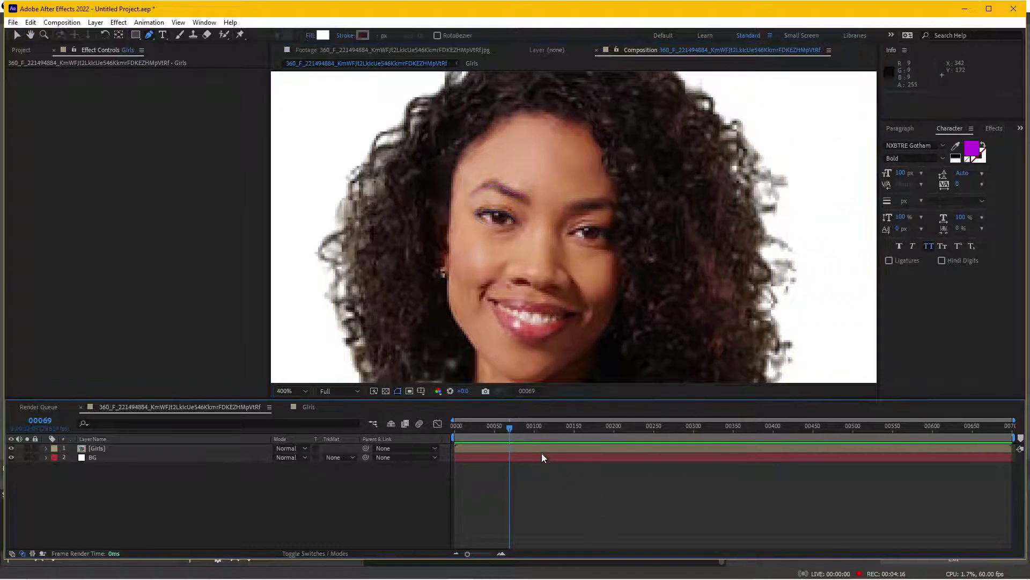
{"action": "scroll", "coordinate": [573, 226], "scroll_direction": "up", "scroll_amount": 1}
{"action": "left_click", "coordinate": [567, 238]}
{"action": "left_click", "coordinate": [617, 224]}
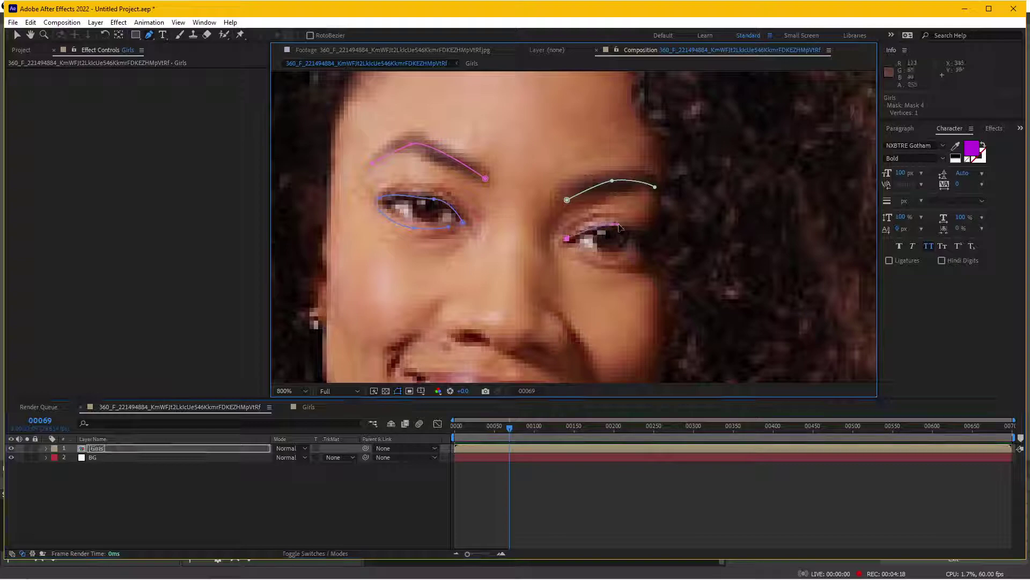
{"action": "left_click", "coordinate": [632, 253]}
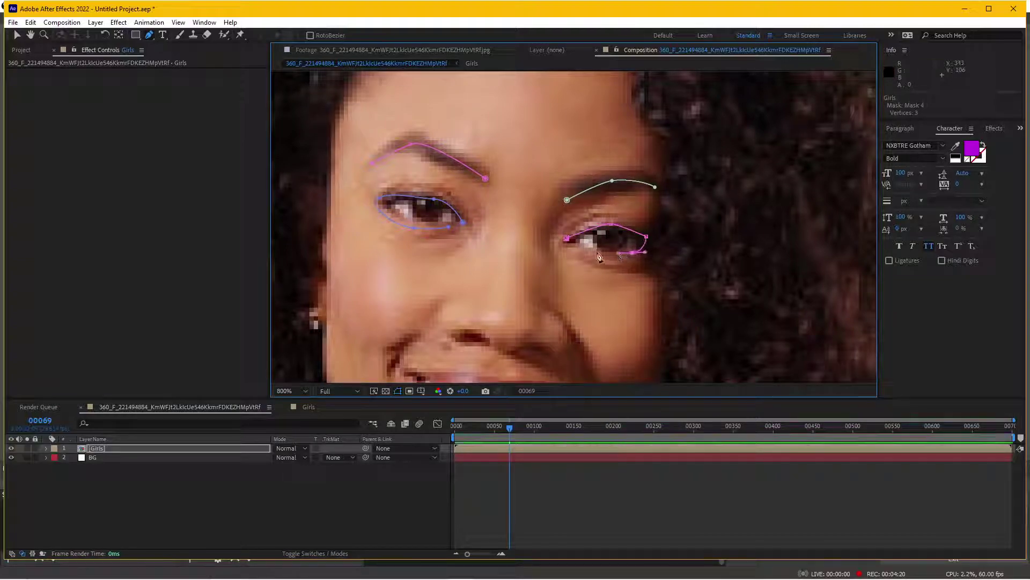
{"action": "left_click", "coordinate": [590, 251]}
{"action": "left_click", "coordinate": [575, 476]}
Draw curved mask paths down both sides of the nose to the tip and nostril
{"action": "left_click", "coordinate": [553, 449]}
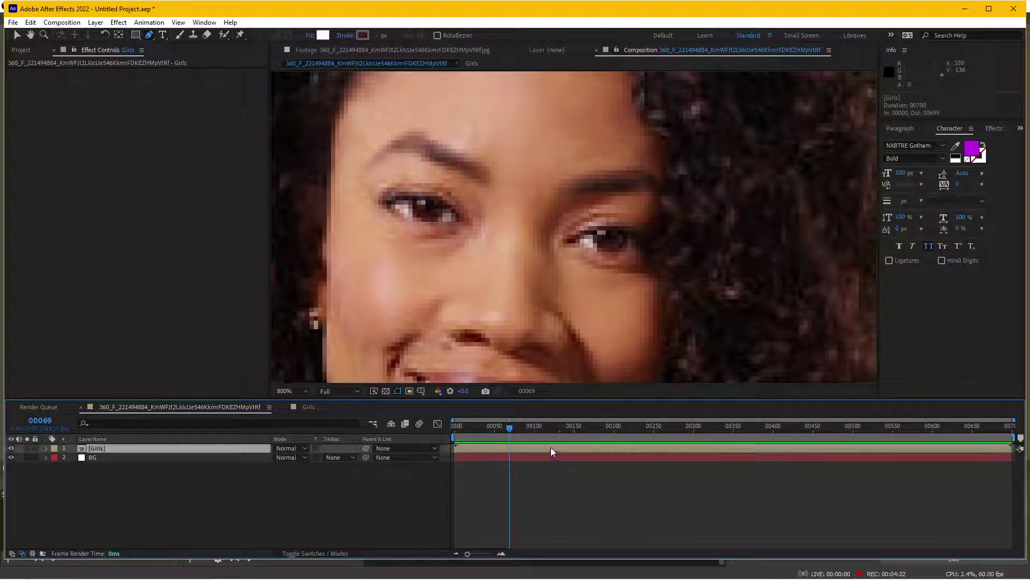
{"action": "left_click_drag", "start_coordinate": [500, 223], "coordinate": [495, 236]}
{"action": "left_click", "coordinate": [483, 301]}
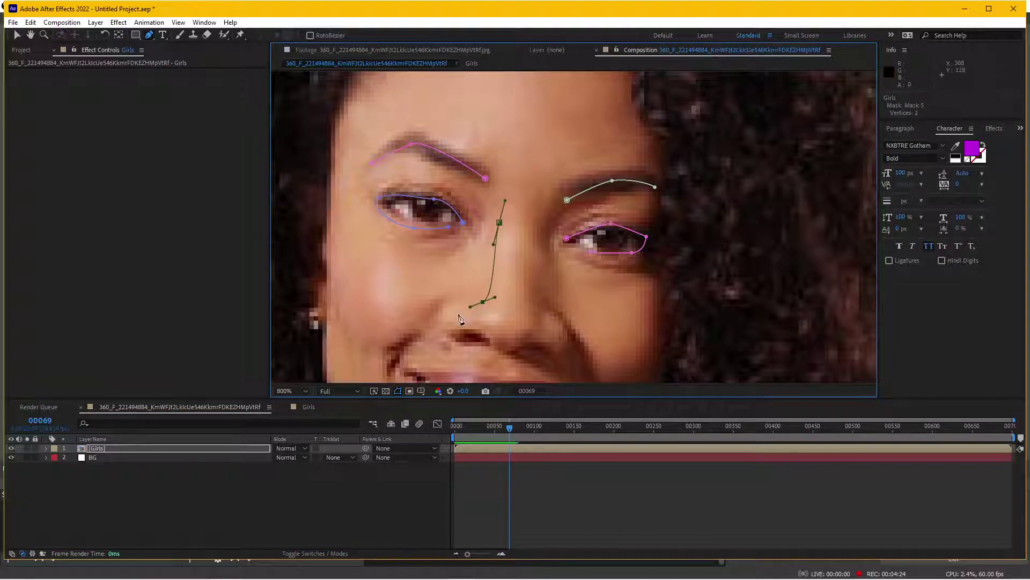
{"action": "left_click", "coordinate": [449, 319]}
{"action": "left_click_drag", "start_coordinate": [475, 349], "coordinate": [481, 349]}
{"action": "left_click", "coordinate": [568, 502]}
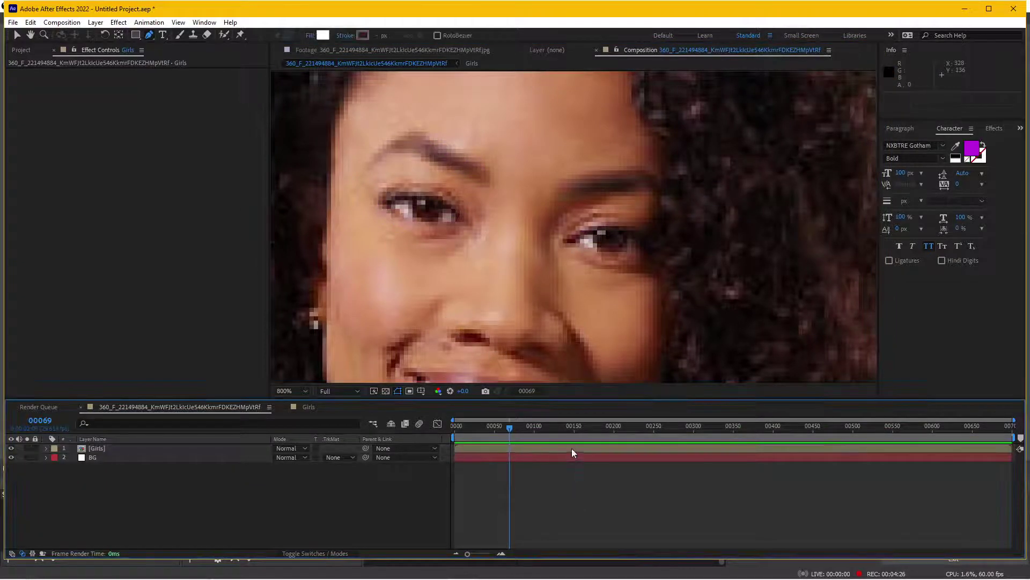
{"action": "left_click", "coordinate": [572, 448]}
{"action": "left_click_drag", "start_coordinate": [544, 241], "coordinate": [537, 259]}
{"action": "left_click", "coordinate": [542, 304]}
{"action": "left_click_drag", "start_coordinate": [567, 340], "coordinate": [541, 358]}
{"action": "scroll", "coordinate": [534, 362], "scroll_direction": "down", "scroll_amount": 1}
{"action": "left_click", "coordinate": [575, 488]}
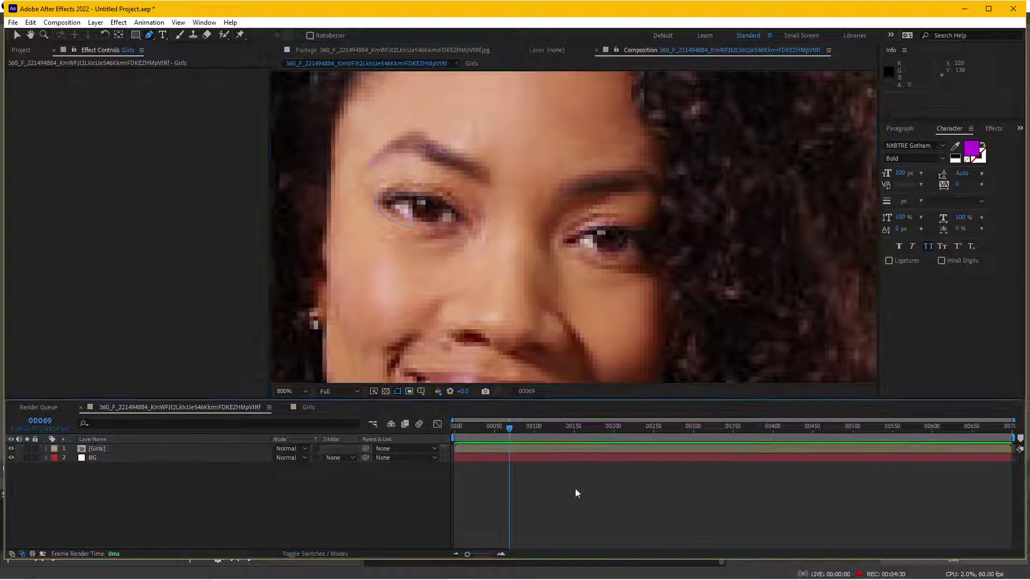
Add short curved cheek-line masks beside the left and right nostrils
{"action": "left_click", "coordinate": [575, 446]}
{"action": "scroll", "coordinate": [504, 243], "scroll_direction": "down", "scroll_amount": 2}
{"action": "scroll", "coordinate": [505, 242], "scroll_direction": "up", "scroll_amount": 2}
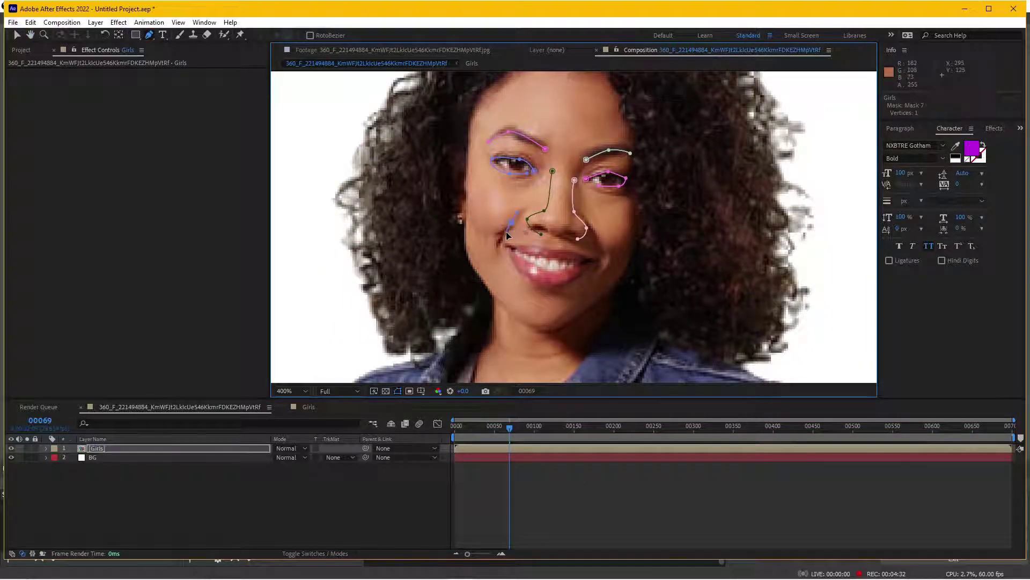
{"action": "left_click_drag", "start_coordinate": [504, 232], "coordinate": [498, 259]}
{"action": "left_click", "coordinate": [635, 507]}
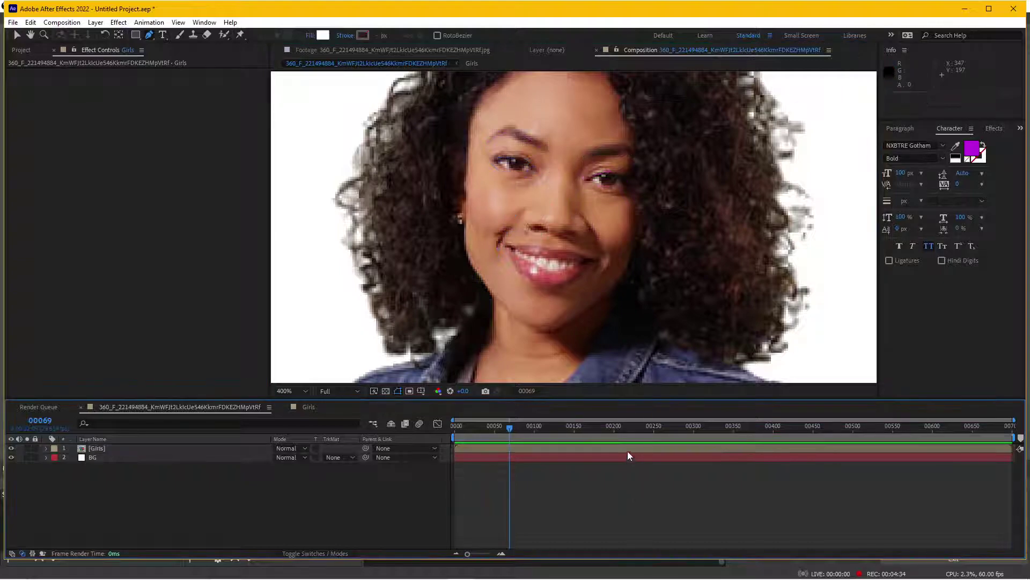
{"action": "left_click", "coordinate": [626, 447]}
{"action": "left_click_drag", "start_coordinate": [593, 225], "coordinate": [598, 239]}
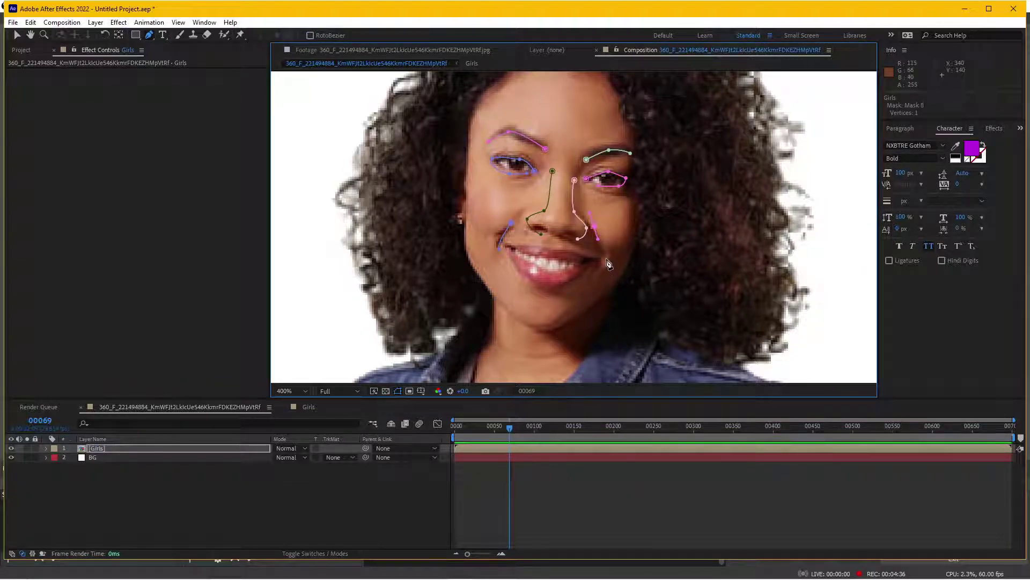
{"action": "left_click", "coordinate": [558, 465]}
Trace the upper and lower lips with Mask 9, then reselect the Girls layer
{"action": "left_click", "coordinate": [558, 448]}
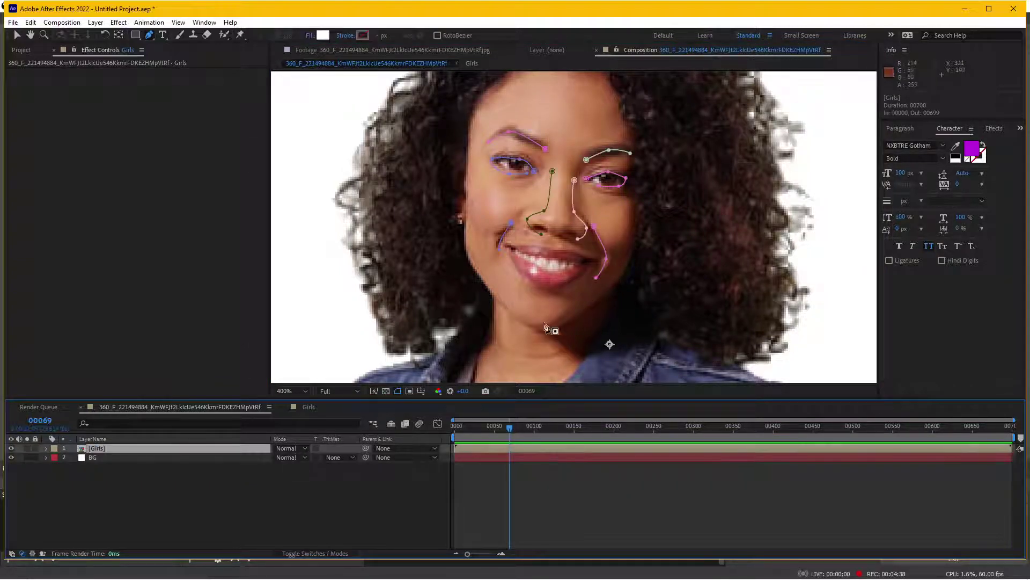
{"action": "scroll", "coordinate": [510, 254], "scroll_direction": "up", "scroll_amount": 1}
{"action": "left_click", "coordinate": [455, 265]}
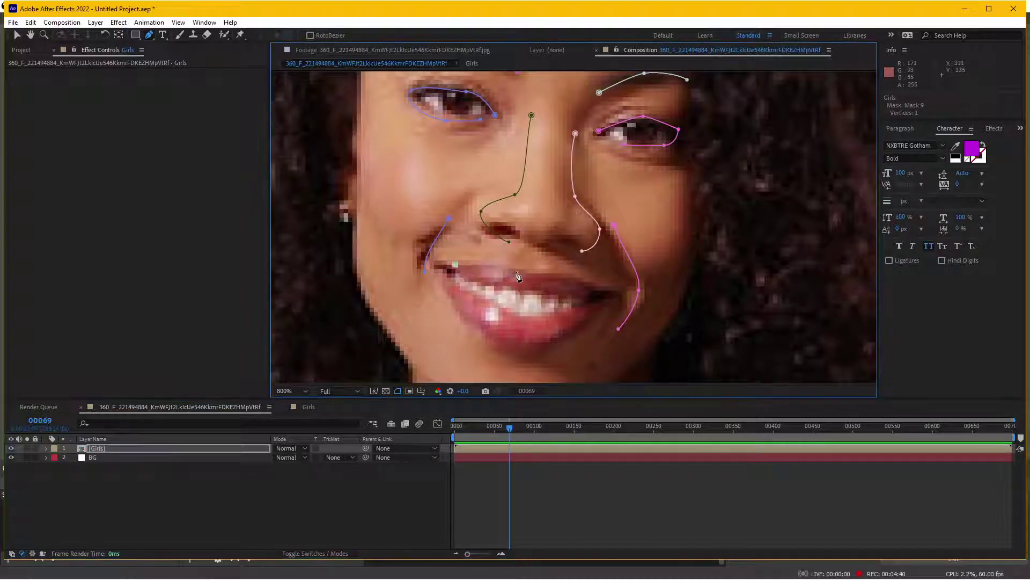
{"action": "left_click_drag", "start_coordinate": [516, 271], "coordinate": [570, 278]}
{"action": "left_click", "coordinate": [611, 294]}
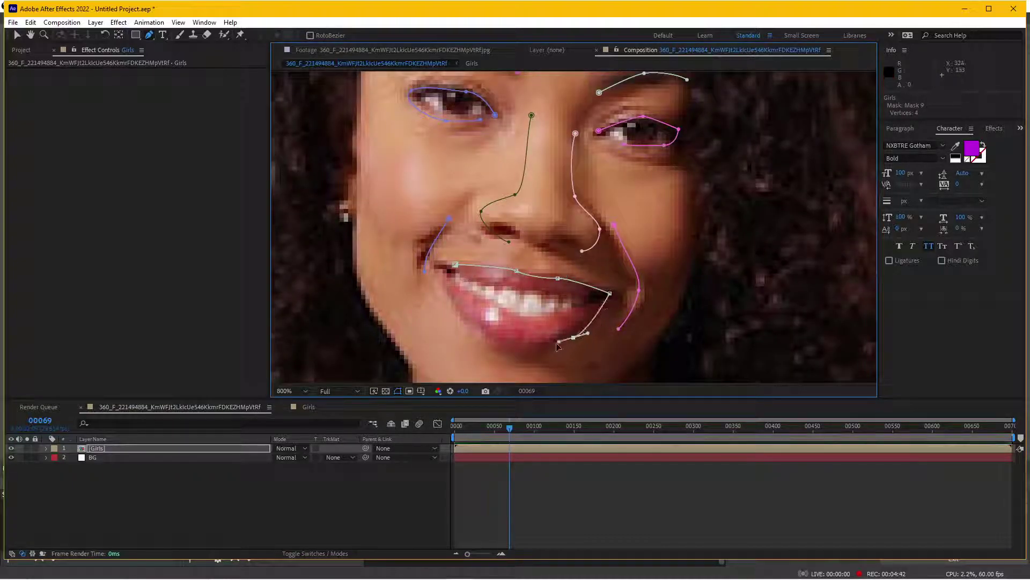
{"action": "mouse_move", "coordinate": [573, 337]}
{"action": "left_mouse_down"}
{"action": "mouse_move", "coordinate": [549, 344]}
{"action": "mouse_move", "coordinate": [489, 327]}
{"action": "left_mouse_up"}
{"action": "scroll", "coordinate": [491, 356], "scroll_direction": "down", "scroll_amount": 1}
{"action": "left_click", "coordinate": [603, 504]}
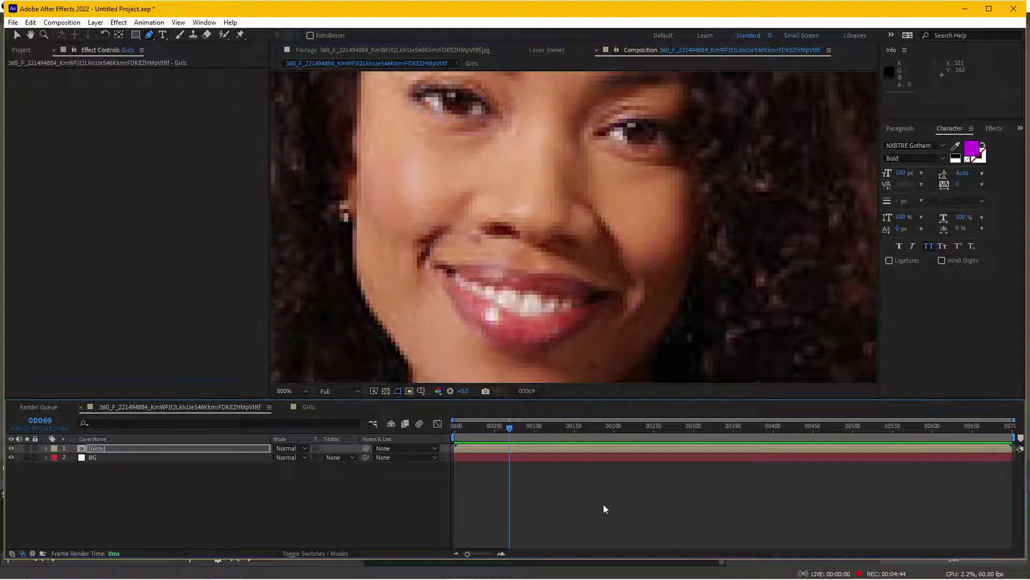
{"action": "left_click", "coordinate": [592, 445]}
{"action": "scroll", "coordinate": [468, 220], "scroll_direction": "down", "scroll_amount": 3}
Draw Mask 10 around the face outline from the hairline down the cheeks and jaw
{"action": "key", "text": "period"}
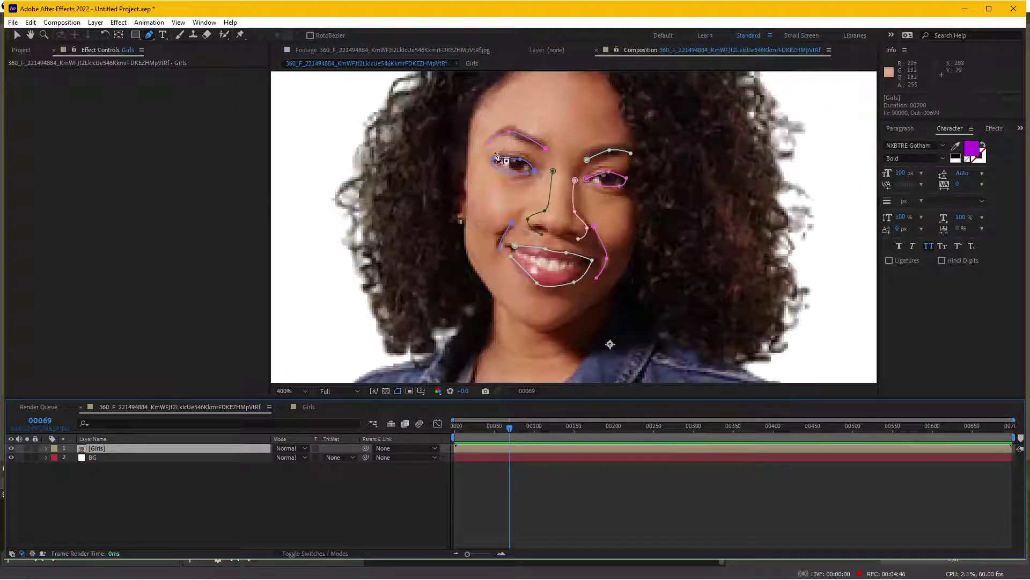
{"action": "scroll", "coordinate": [507, 92], "scroll_direction": "up", "scroll_amount": 1}
{"action": "left_click_drag", "start_coordinate": [558, 97], "coordinate": [575, 98]}
{"action": "left_click", "coordinate": [485, 139]}
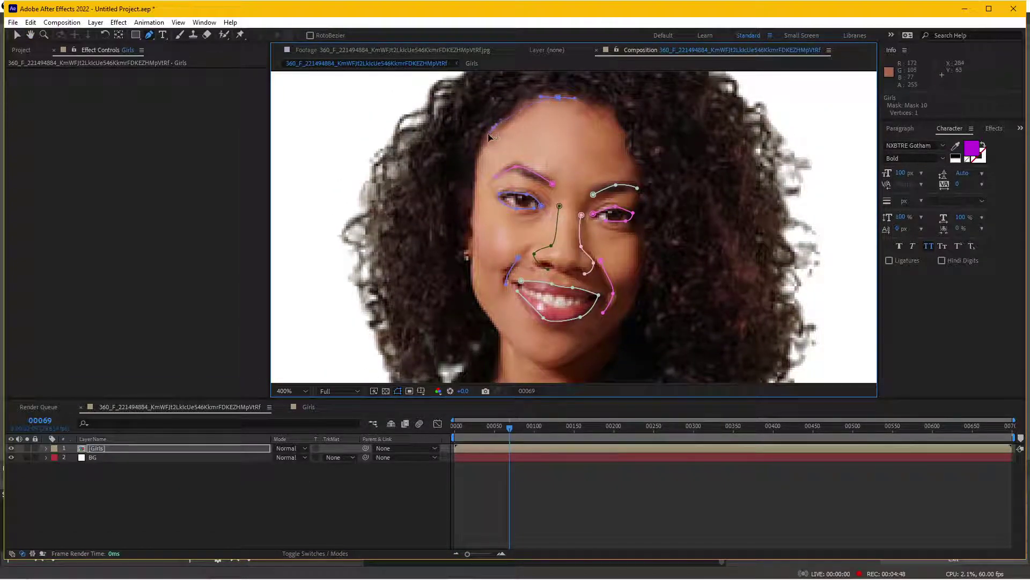
{"action": "mouse_move", "coordinate": [480, 307]}
{"action": "left_mouse_down"}
{"action": "mouse_move", "coordinate": [485, 376]}
{"action": "mouse_move", "coordinate": [552, 371]}
{"action": "left_mouse_up"}
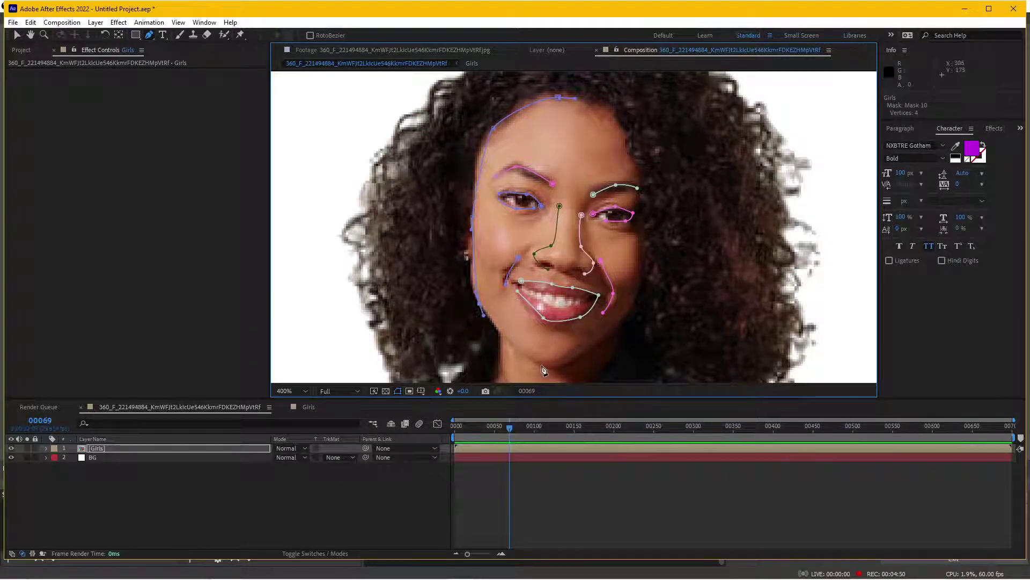
{"action": "left_click_drag", "start_coordinate": [605, 343], "coordinate": [620, 325]}
{"action": "left_click_drag", "start_coordinate": [644, 279], "coordinate": [645, 266]}
{"action": "left_click", "coordinate": [601, 450]}
Draw Mask 11 from the jaw down the neck and along the left jacket edge
{"action": "scroll", "coordinate": [515, 178], "scroll_direction": "down", "scroll_amount": 5}
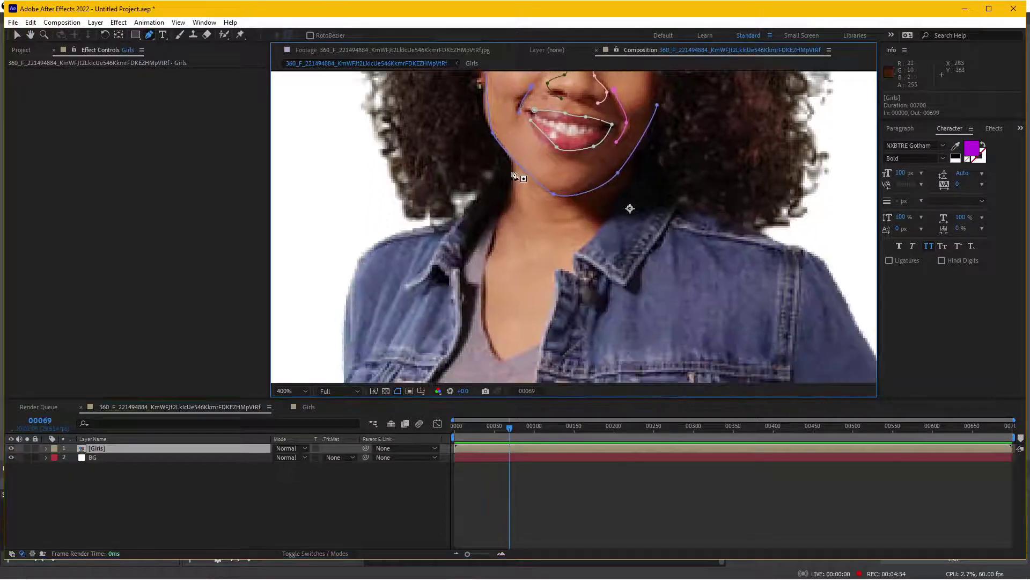
{"action": "left_click", "coordinate": [514, 159]}
{"action": "left_click_drag", "start_coordinate": [497, 215], "coordinate": [502, 208]}
{"action": "left_click", "coordinate": [424, 230]}
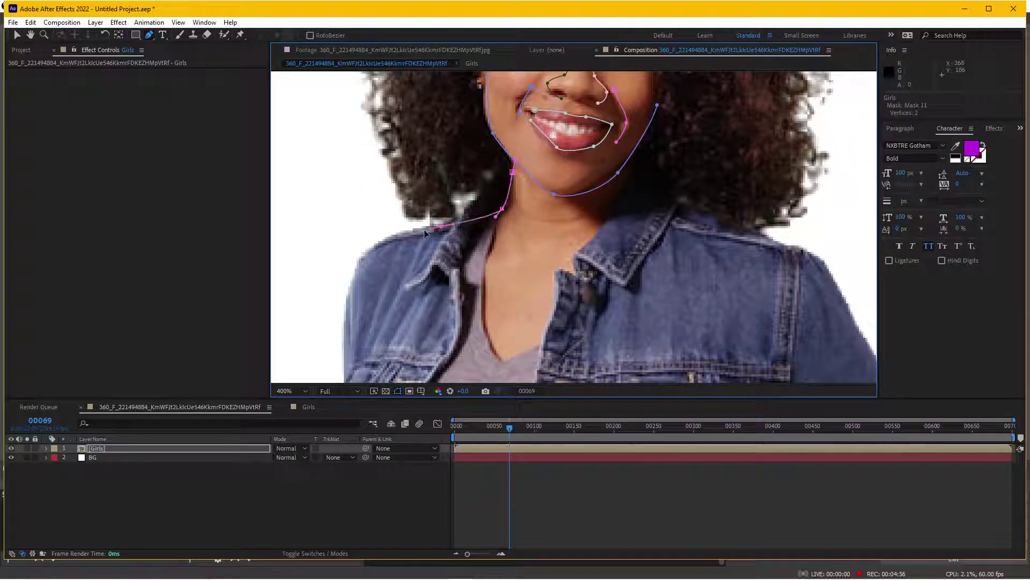
{"action": "left_click", "coordinate": [347, 317]}
{"action": "scroll", "coordinate": [347, 322], "scroll_direction": "down", "scroll_amount": 3}
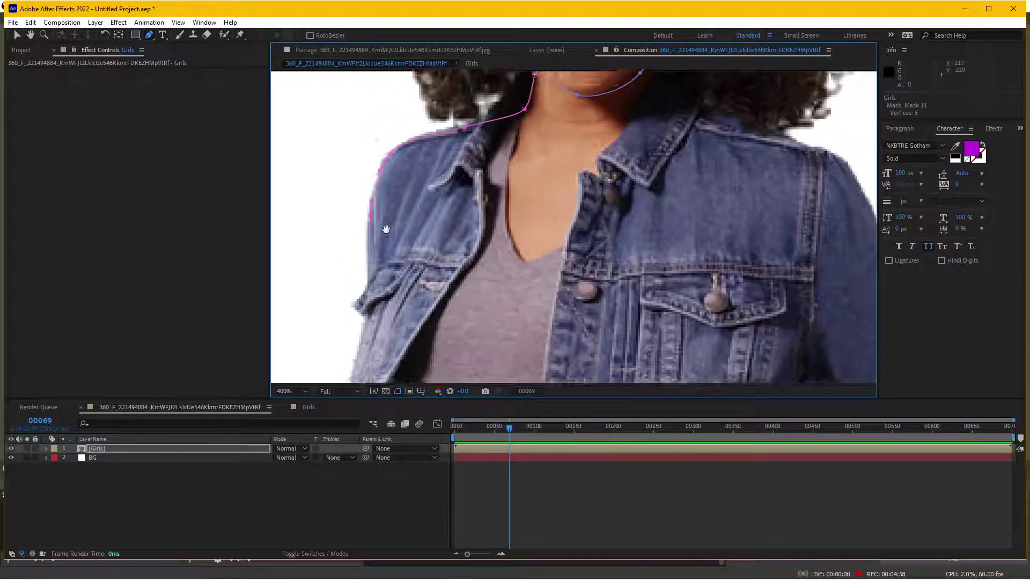
{"action": "left_click", "coordinate": [371, 285]}
{"action": "scroll", "coordinate": [368, 299], "scroll_direction": "down", "scroll_amount": 2}
{"action": "left_click", "coordinate": [377, 308]}
{"action": "left_click", "coordinate": [372, 324]}
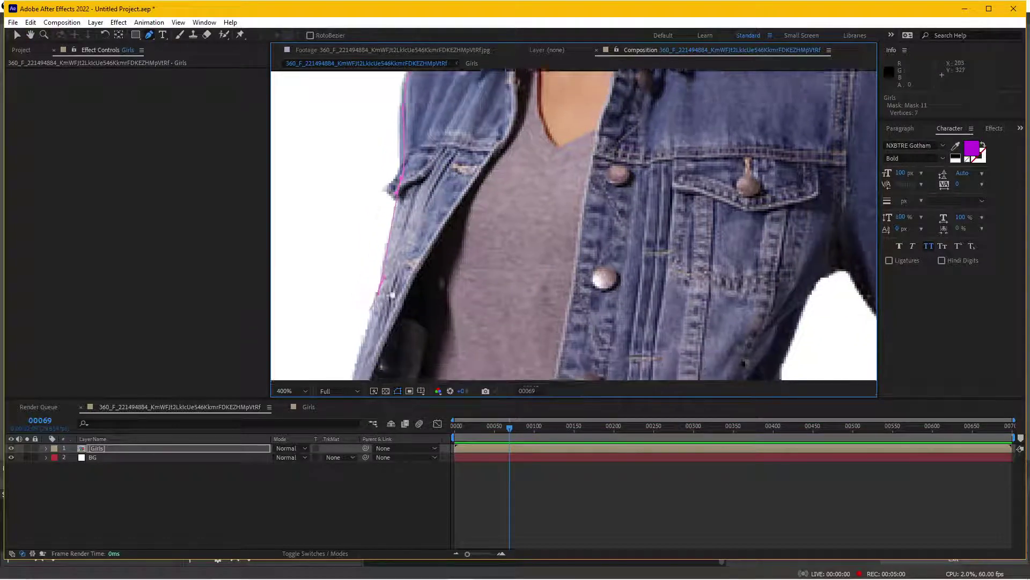
{"action": "scroll", "coordinate": [361, 348], "scroll_direction": "down", "scroll_amount": 2}
{"action": "left_click", "coordinate": [577, 491]}
{"action": "left_click", "coordinate": [595, 449]}
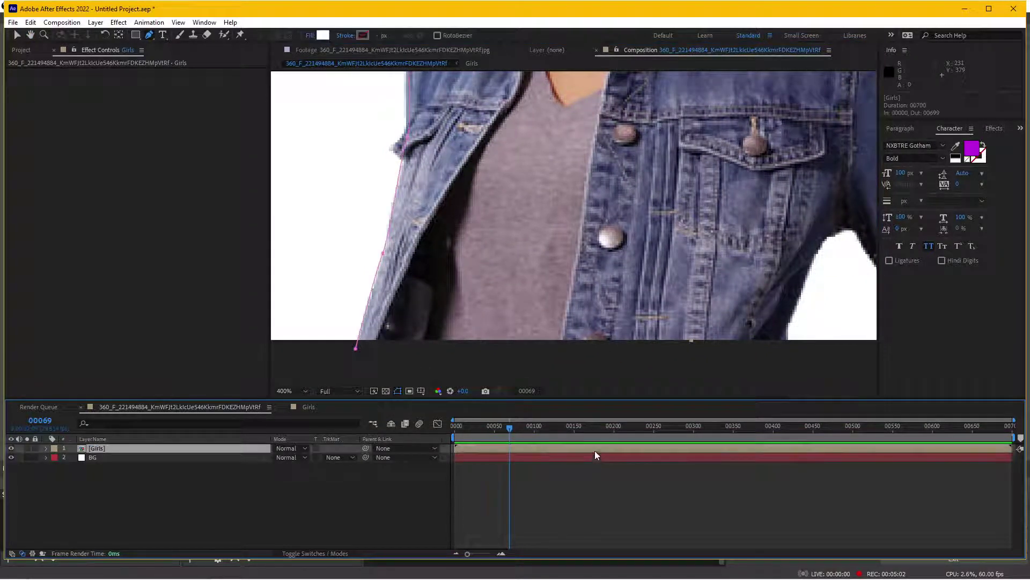
Pan to the right shoulder and draw Mask 12 along the shoulder and arm edge
{"action": "key", "text": "h"}
{"action": "left_click_drag", "start_coordinate": [837, 171], "coordinate": [635, 238]}
{"action": "scroll", "coordinate": [635, 238], "scroll_direction": "up", "scroll_amount": 3}
{"action": "key", "text": "g"}
{"action": "left_click_drag", "start_coordinate": [531, 146], "coordinate": [598, 180]}
{"action": "scroll", "coordinate": [674, 288], "scroll_direction": "down", "scroll_amount": 3}
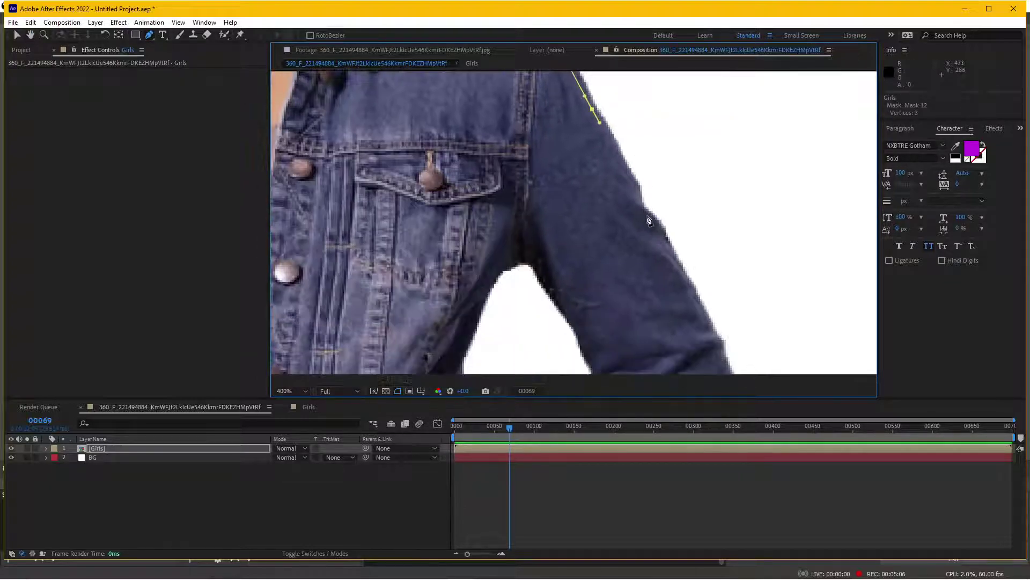
{"action": "left_click_drag", "start_coordinate": [651, 218], "coordinate": [662, 232]}
{"action": "left_click_drag", "start_coordinate": [706, 317], "coordinate": [711, 331]}
{"action": "left_click", "coordinate": [711, 331]}
{"action": "scroll", "coordinate": [717, 237], "scroll_direction": "down", "scroll_amount": 2}
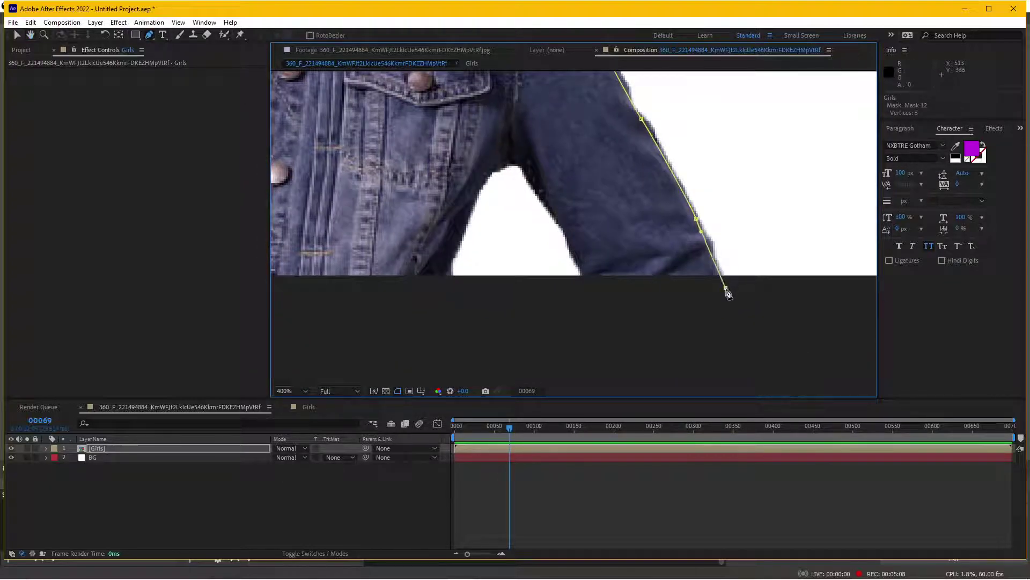
{"action": "left_click", "coordinate": [661, 448]}
{"action": "scroll", "coordinate": [504, 136], "scroll_direction": "up", "scroll_amount": 5}
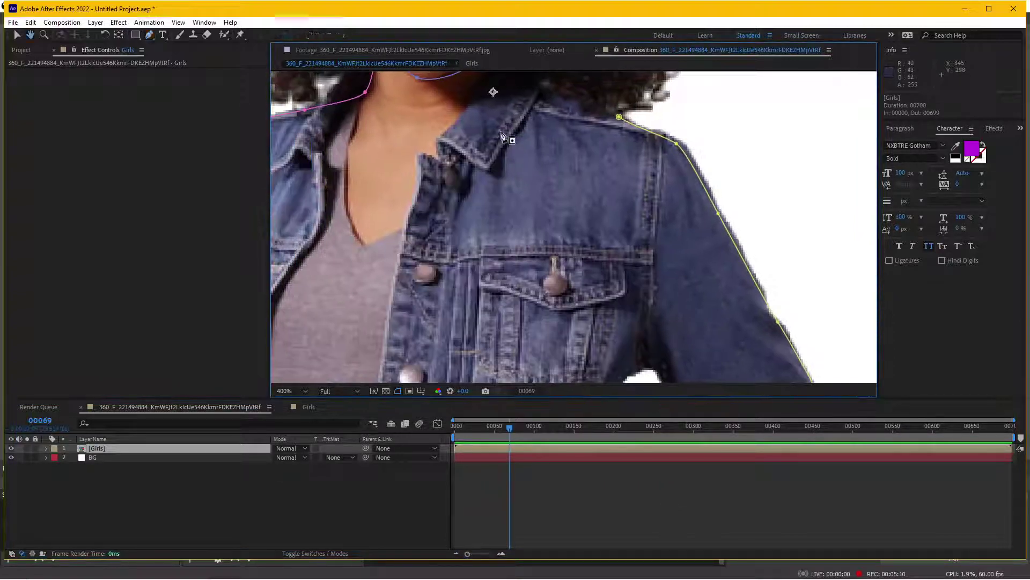
{"action": "scroll", "coordinate": [501, 135], "scroll_direction": "up", "scroll_amount": 5}
{"action": "scroll", "coordinate": [483, 215], "scroll_direction": "up", "scroll_amount": 2}
{"action": "scroll", "coordinate": [472, 299], "scroll_direction": "down", "scroll_amount": 2}
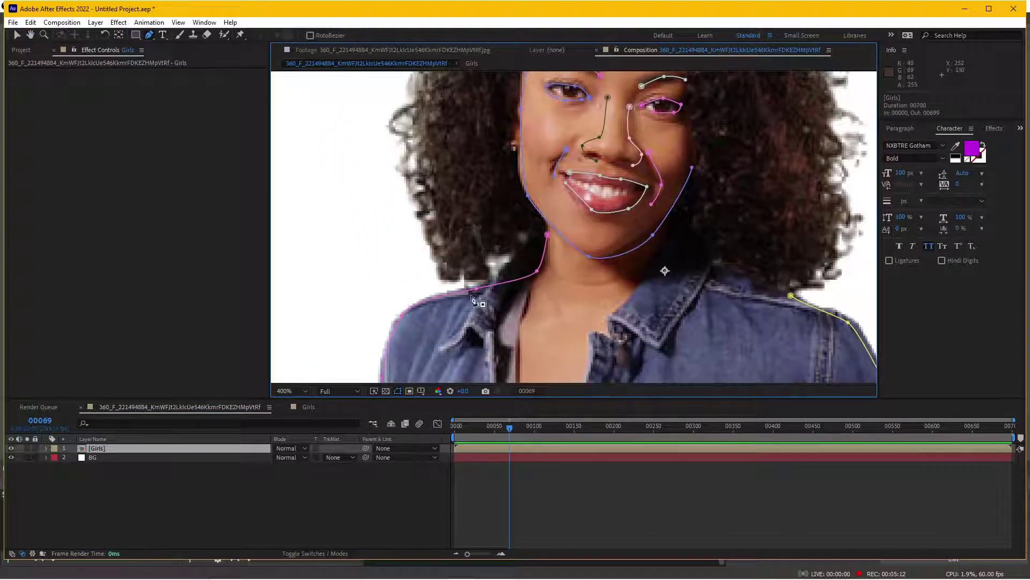
Start the hair mask at the left shoulder and trace up the left side of the hair
{"action": "left_click", "coordinate": [475, 275]}
{"action": "left_click", "coordinate": [440, 277]}
{"action": "left_click", "coordinate": [418, 220]}
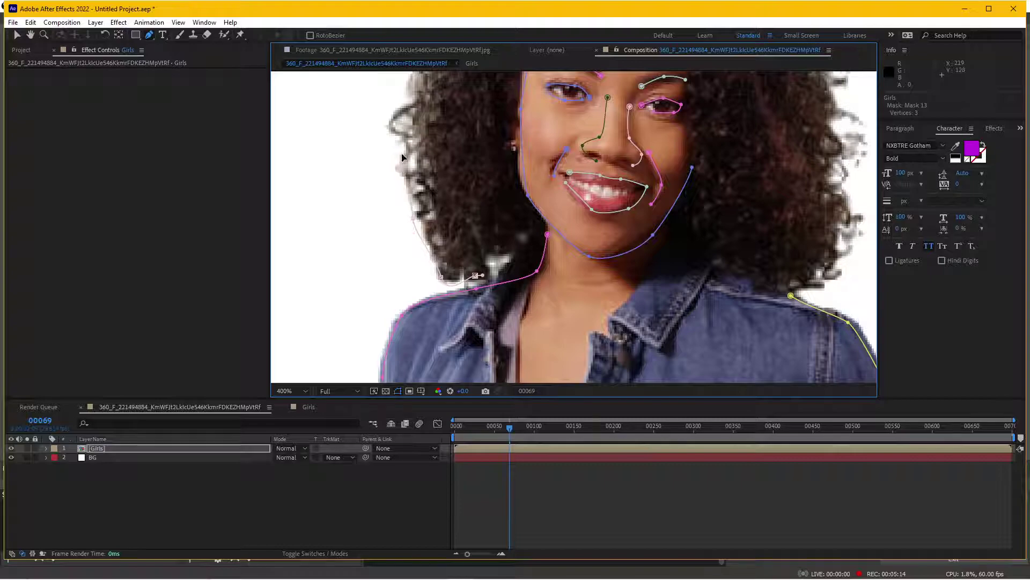
{"action": "left_click", "coordinate": [402, 128]}
{"action": "left_click", "coordinate": [424, 96]}
{"action": "scroll", "coordinate": [424, 97], "scroll_direction": "up", "scroll_amount": 4}
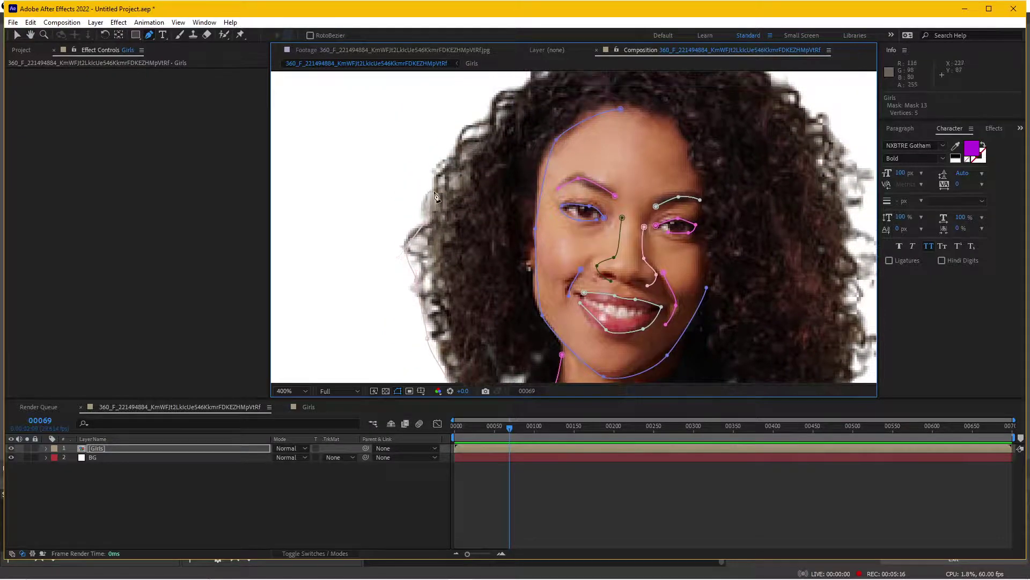
{"action": "left_click", "coordinate": [437, 191]}
{"action": "left_click", "coordinate": [458, 142]}
{"action": "left_click", "coordinate": [494, 115]}
{"action": "left_click", "coordinate": [523, 94]}
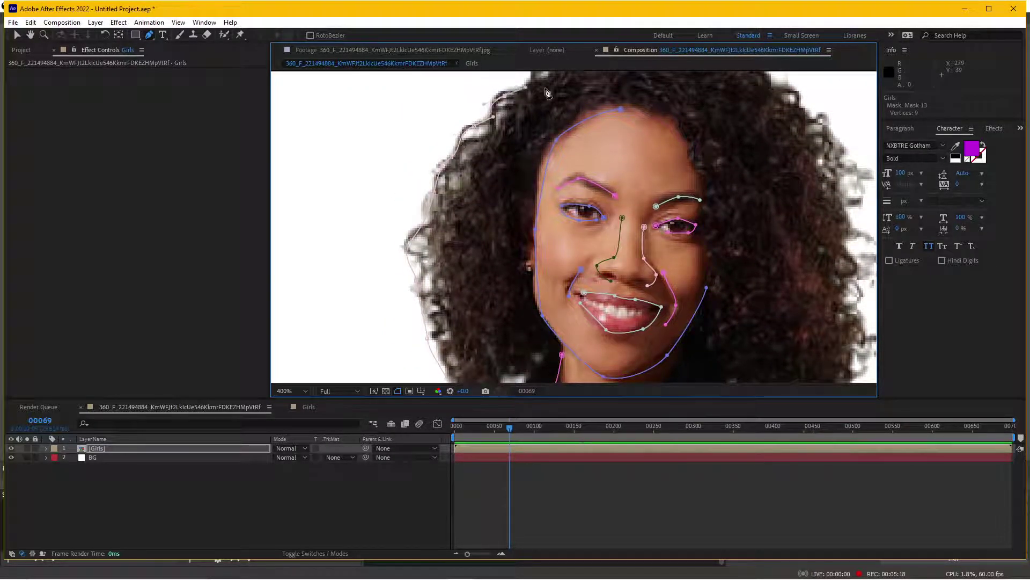
{"action": "scroll", "coordinate": [546, 93], "scroll_direction": "up", "scroll_amount": 2}
Continue the hair mask across the top of the curls and down the right
{"action": "left_click", "coordinate": [553, 130]}
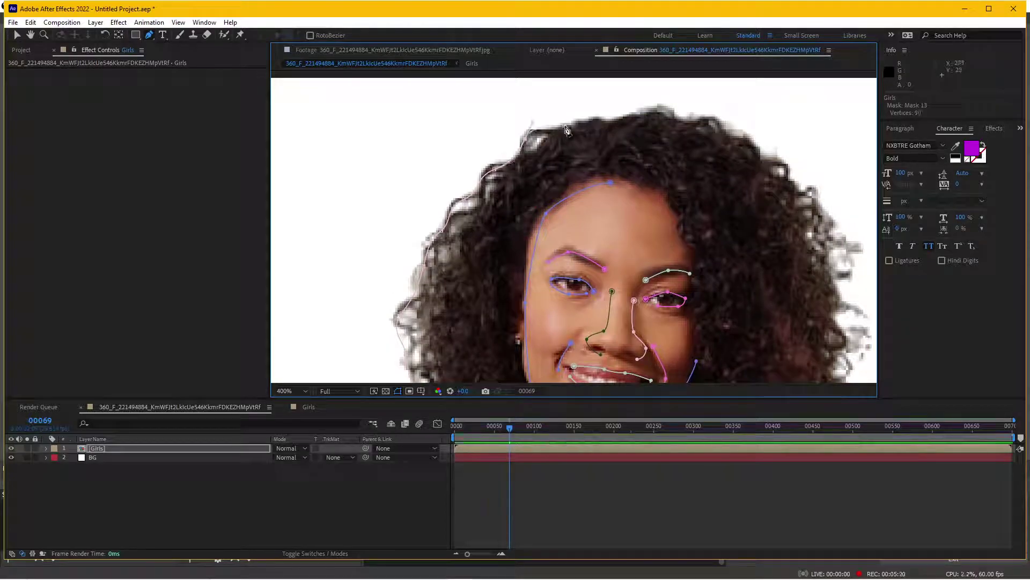
{"action": "left_click", "coordinate": [598, 118]}
{"action": "left_click", "coordinate": [650, 113]}
{"action": "left_click", "coordinate": [687, 120]}
{"action": "left_click", "coordinate": [697, 121]}
{"action": "left_click", "coordinate": [722, 125]}
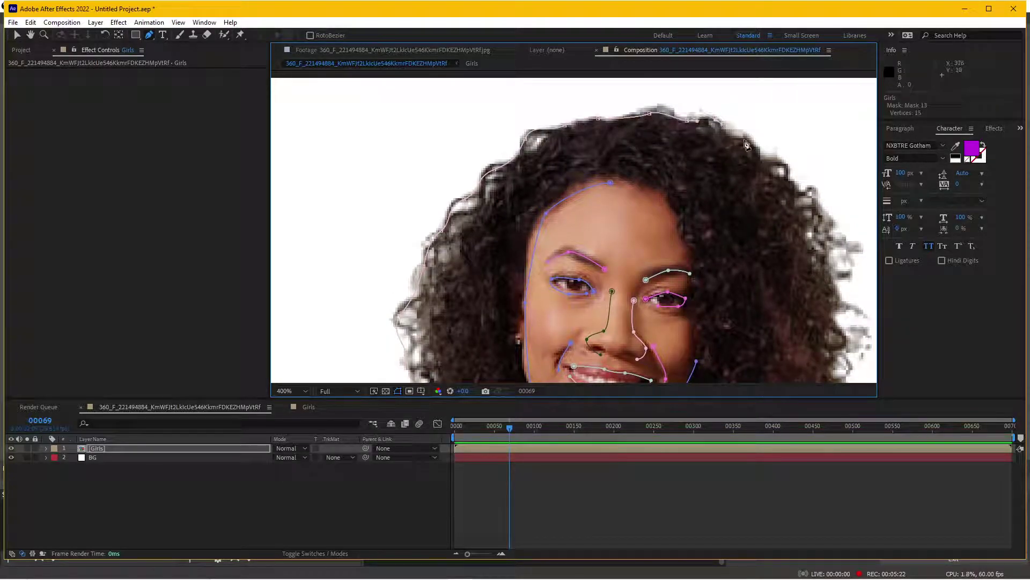
{"action": "left_click", "coordinate": [743, 139]}
{"action": "left_click", "coordinate": [771, 161]}
{"action": "left_click", "coordinate": [791, 181]}
{"action": "left_click", "coordinate": [811, 192]}
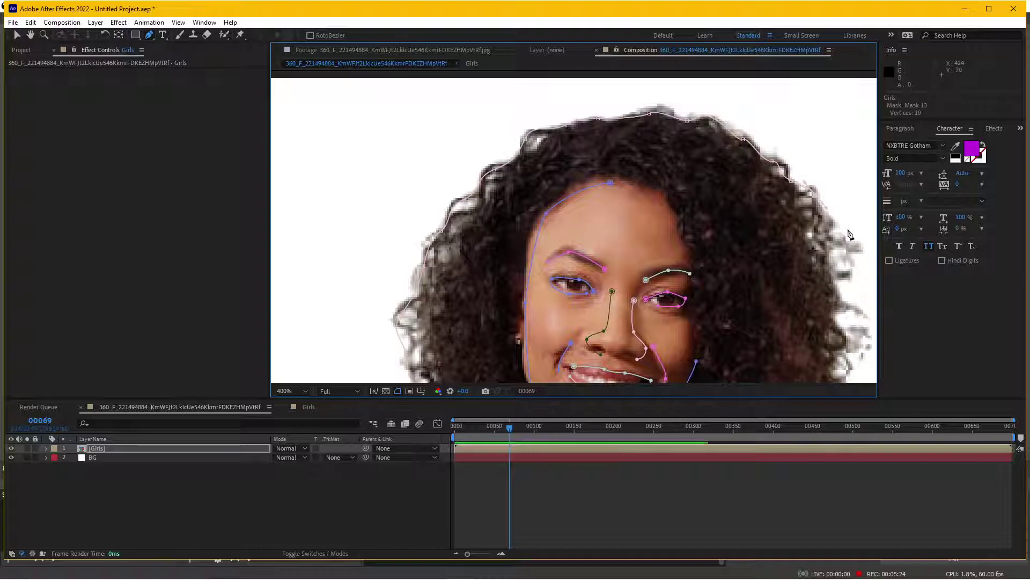
Bring the hair mask down to the right shoulder, then zoom the viewer out to 200%
{"action": "left_click_drag", "start_coordinate": [850, 235], "coordinate": [697, 185]}
{"action": "left_click", "coordinate": [698, 185]}
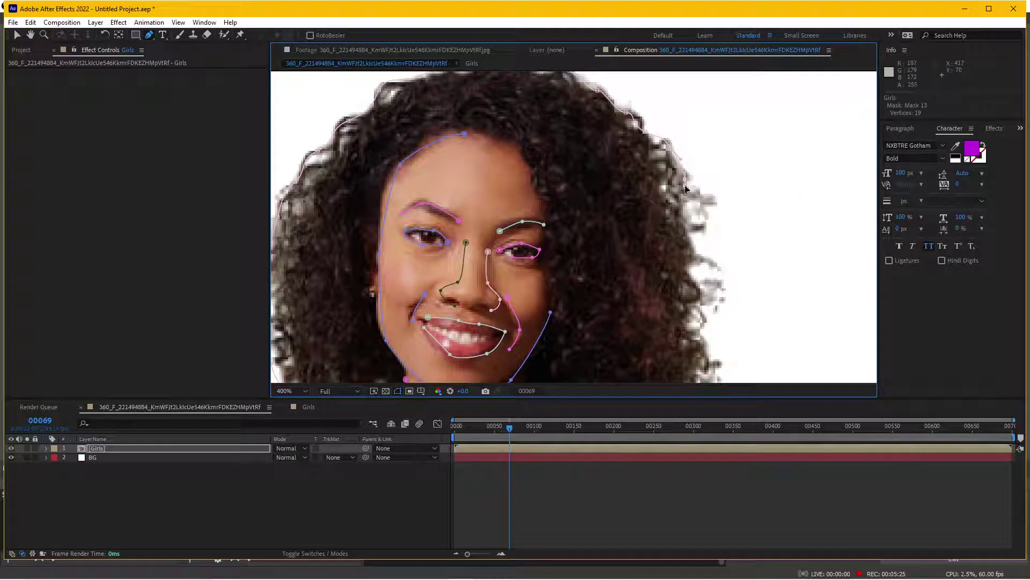
{"action": "left_click", "coordinate": [696, 236]}
{"action": "left_click", "coordinate": [719, 270]}
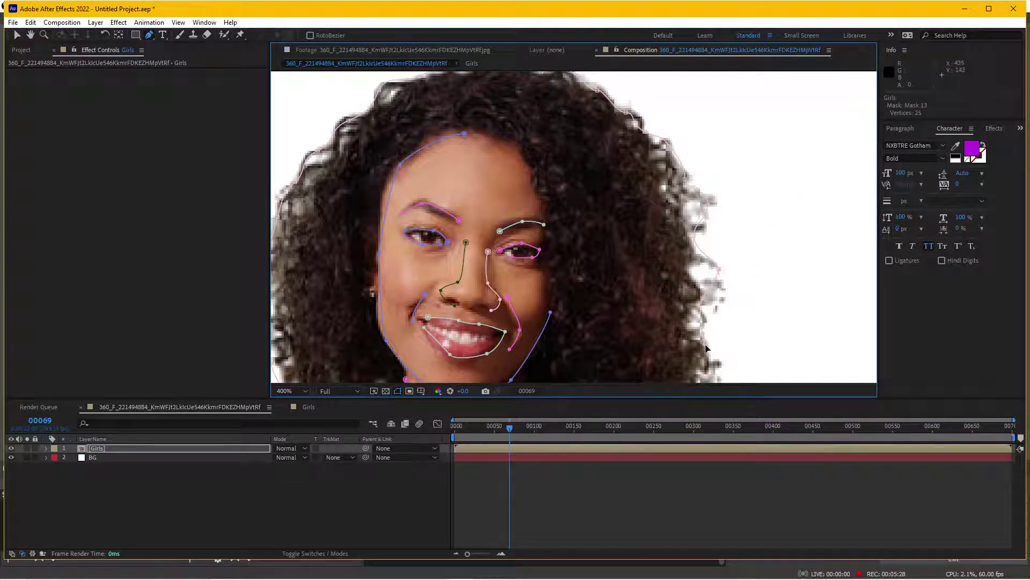
{"action": "left_click_drag", "start_coordinate": [707, 348], "coordinate": [699, 199]}
{"action": "left_click", "coordinate": [703, 218]}
{"action": "left_click", "coordinate": [693, 254]}
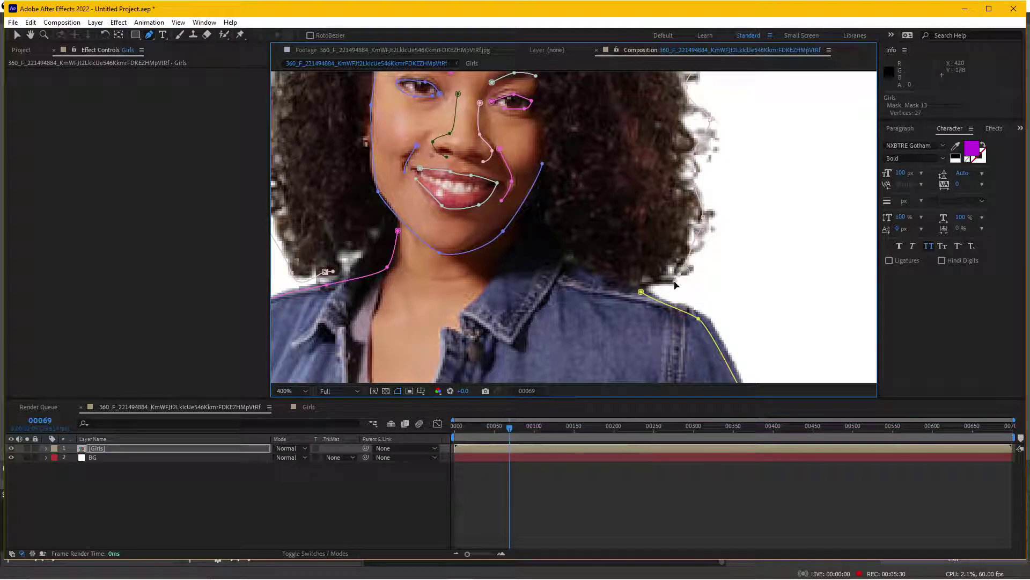
{"action": "left_click", "coordinate": [676, 285]}
{"action": "left_click", "coordinate": [638, 288]}
{"action": "left_click_drag", "start_coordinate": [513, 212], "coordinate": [587, 255]}
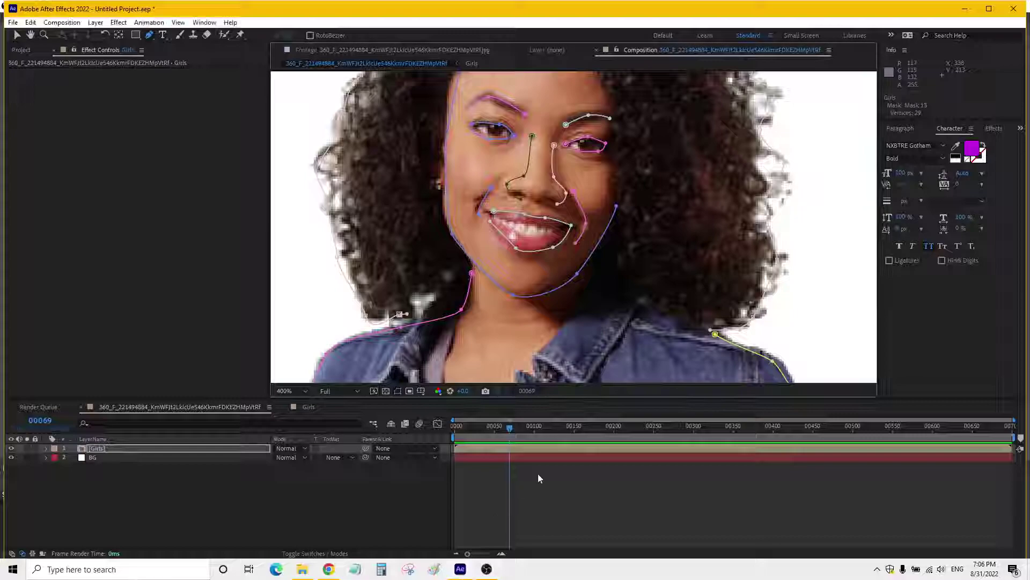
{"action": "key", "text": "comma"}
{"action": "key", "text": "comma"}
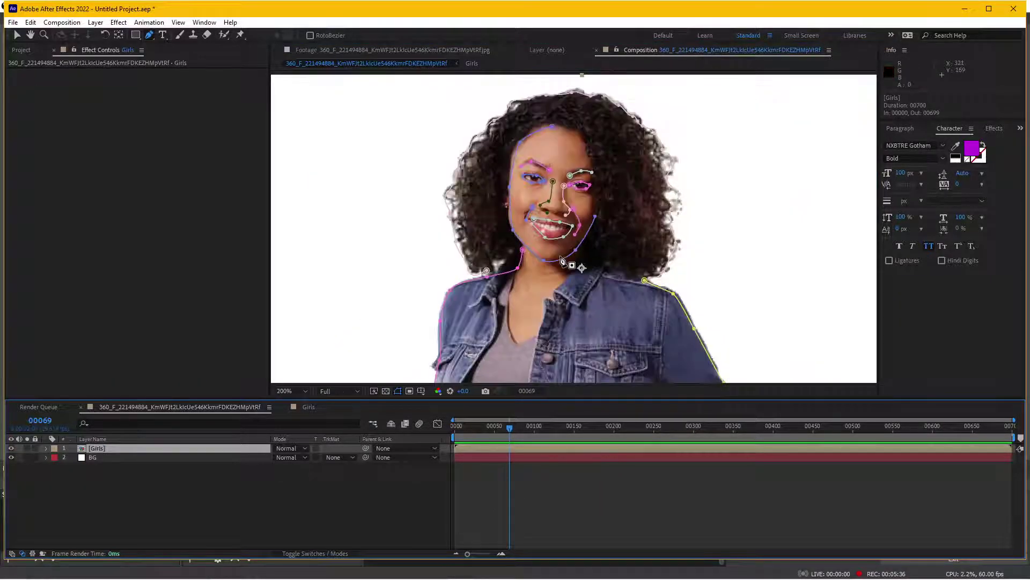
Recentre the curly-haired portrait and reveal the Girls layer's mask properties with M
{"action": "left_click_drag", "start_coordinate": [562, 261], "coordinate": [546, 286]}
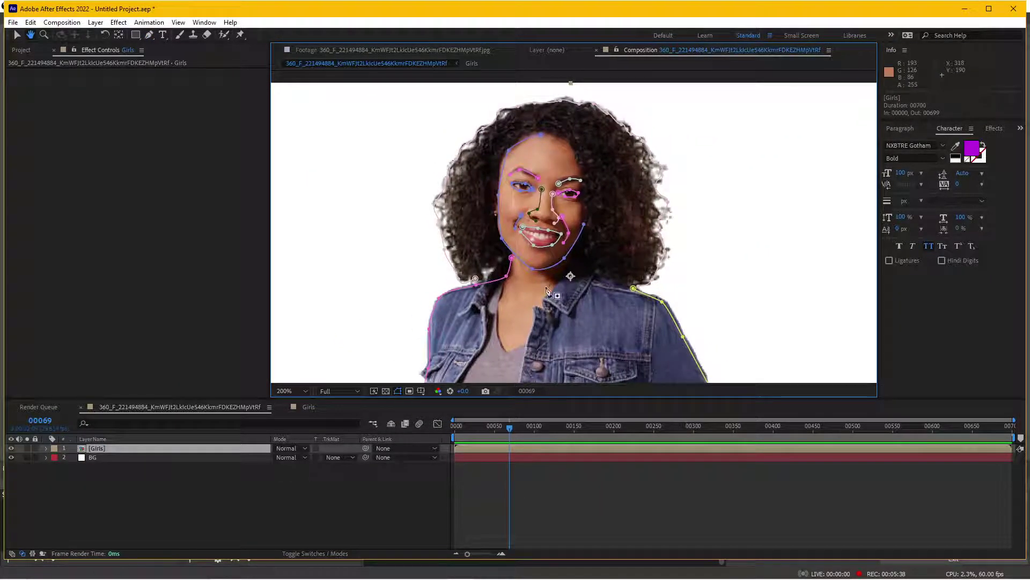
{"action": "key", "text": "period"}
{"action": "key", "text": "period"}
{"action": "key", "text": "comma"}
{"action": "key", "text": "comma"}
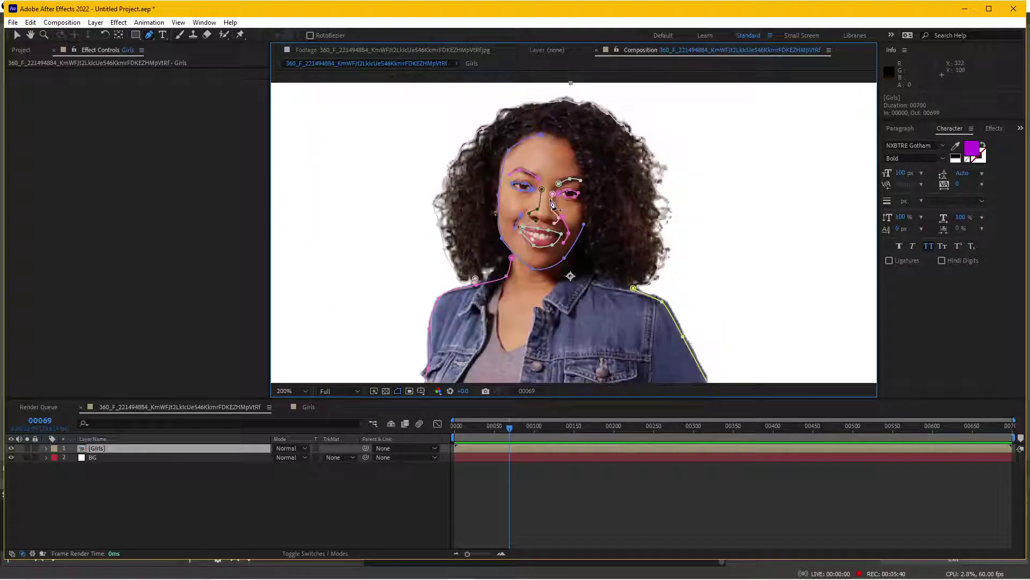
{"action": "left_click", "coordinate": [192, 447]}
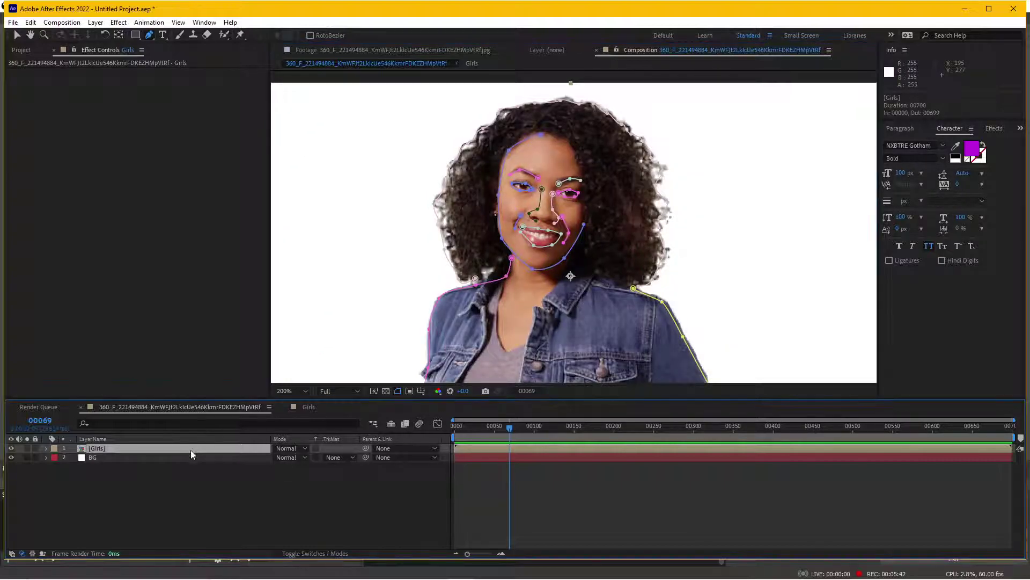
{"action": "key", "text": "m"}
Select Masks 9–13 and keyframe their Mask Paths at frame 00069
{"action": "left_click", "coordinate": [99, 458]}
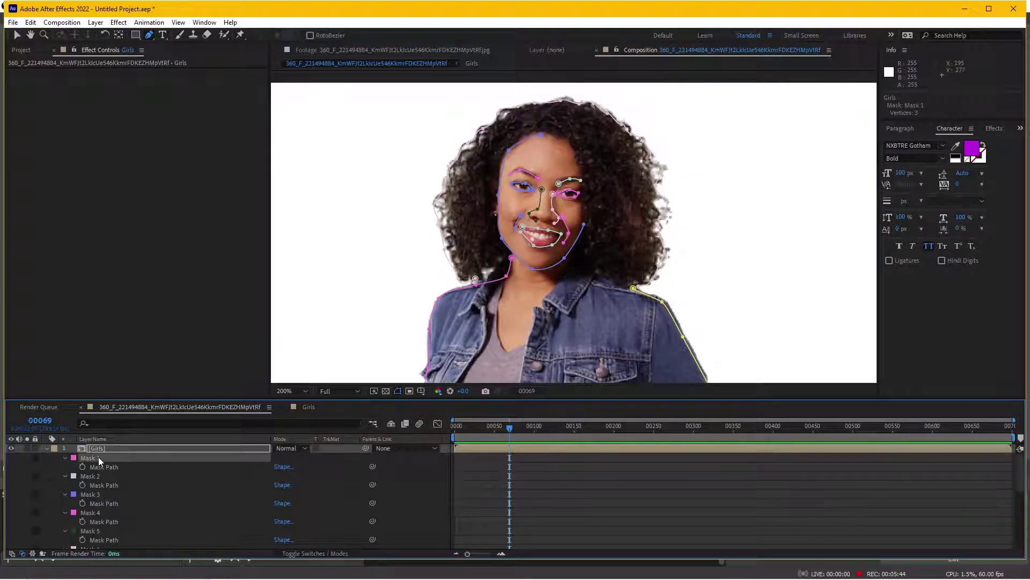
{"action": "scroll", "coordinate": [101, 459], "scroll_direction": "down", "scroll_amount": 3}
{"action": "scroll", "coordinate": [101, 460], "scroll_direction": "down", "scroll_amount": 3}
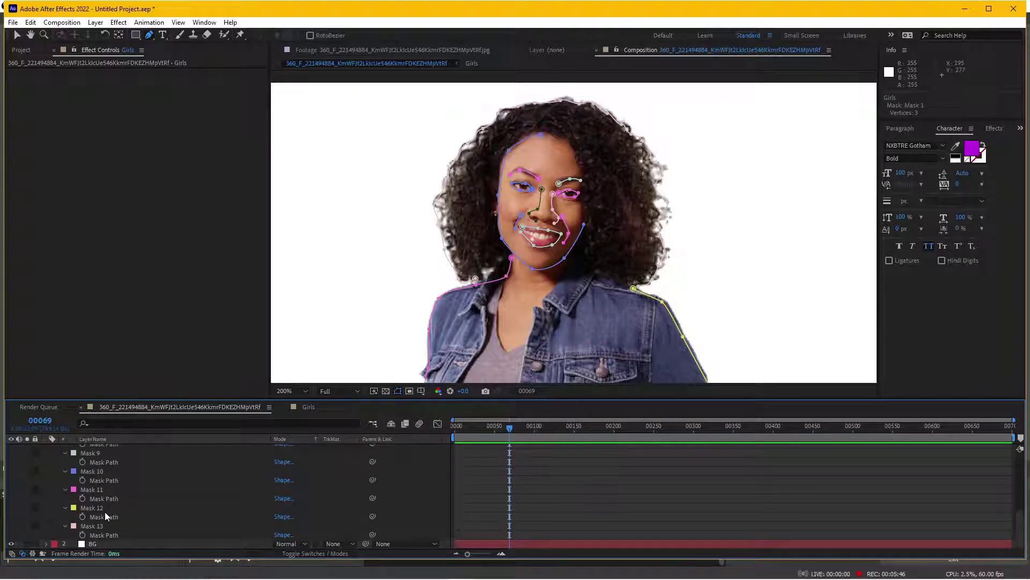
{"action": "left_click", "coordinate": [94, 527], "text": "shift"}
{"action": "left_click", "coordinate": [84, 535]}
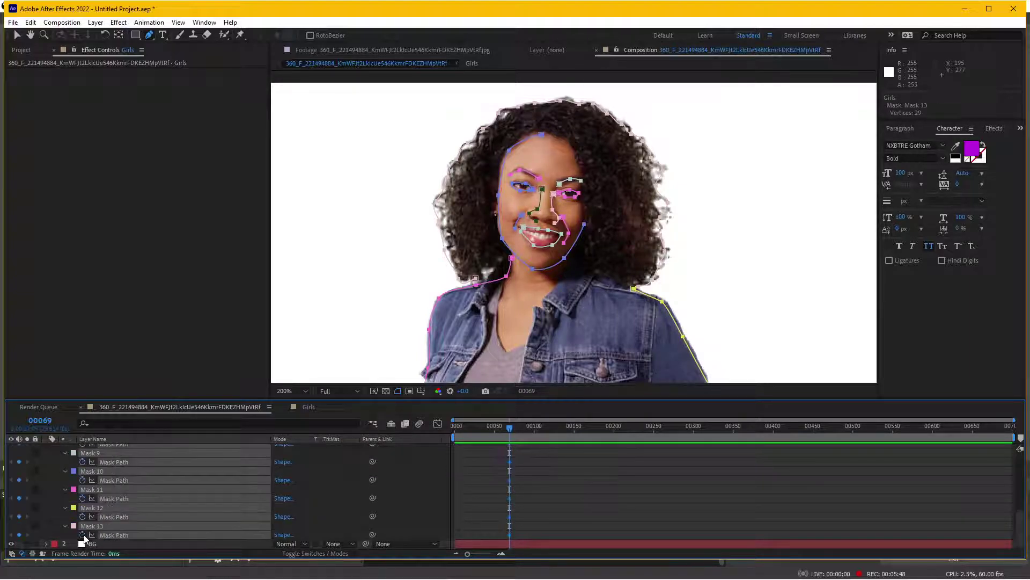
{"action": "scroll", "coordinate": [522, 485], "scroll_direction": "up", "scroll_amount": 6}
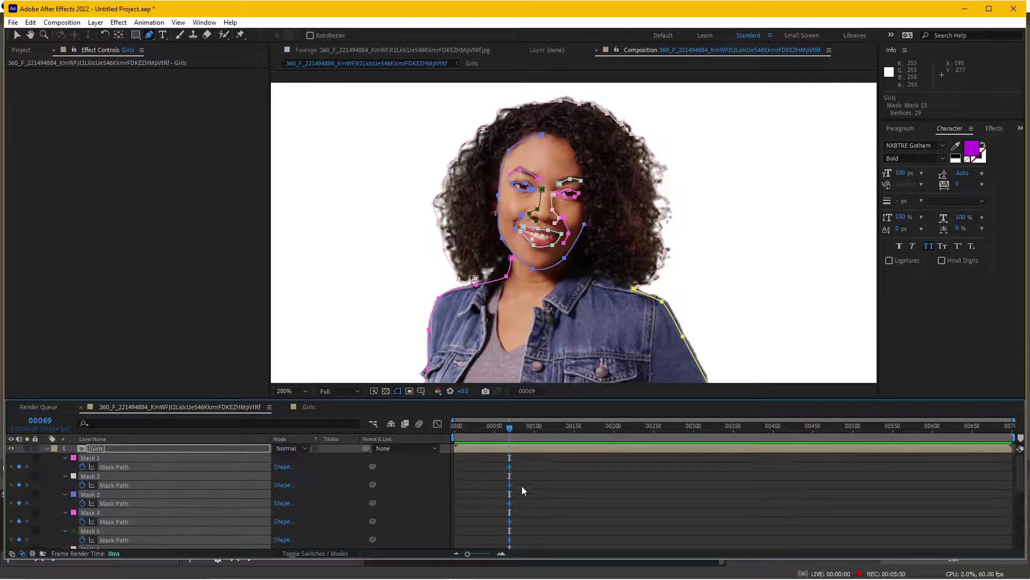
Move to frame 00113 and centre the glasses woman's face with the Girls masks showing
{"action": "left_click_drag", "start_coordinate": [509, 427], "coordinate": [548, 428]}
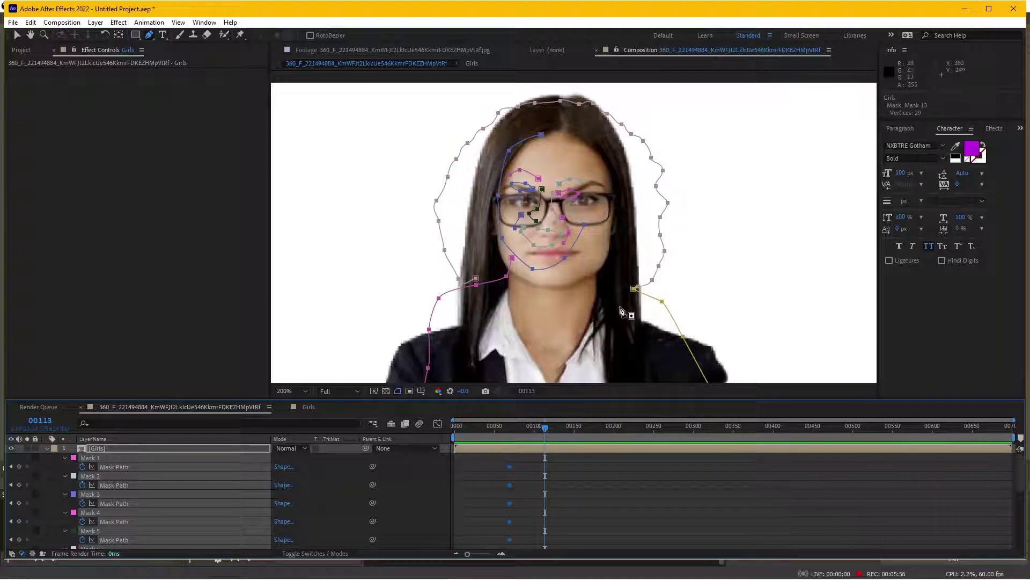
{"action": "left_click", "coordinate": [556, 474]}
{"action": "left_click", "coordinate": [562, 449]}
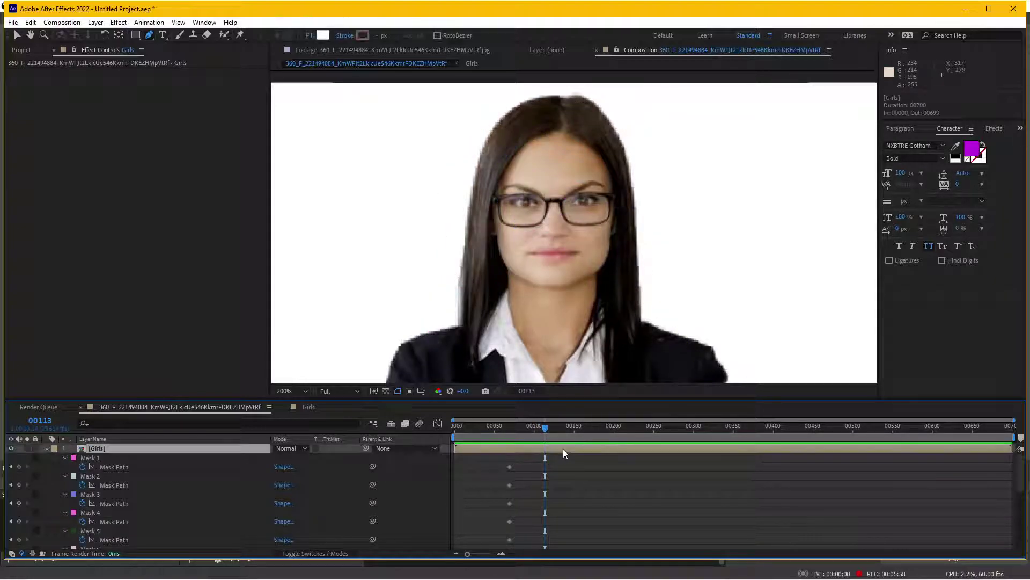
{"action": "scroll", "coordinate": [544, 220], "scroll_direction": "up", "scroll_amount": 1}
{"action": "scroll", "coordinate": [545, 220], "scroll_direction": "up", "scroll_amount": 1}
{"action": "left_click_drag", "start_coordinate": [545, 219], "coordinate": [560, 247]}
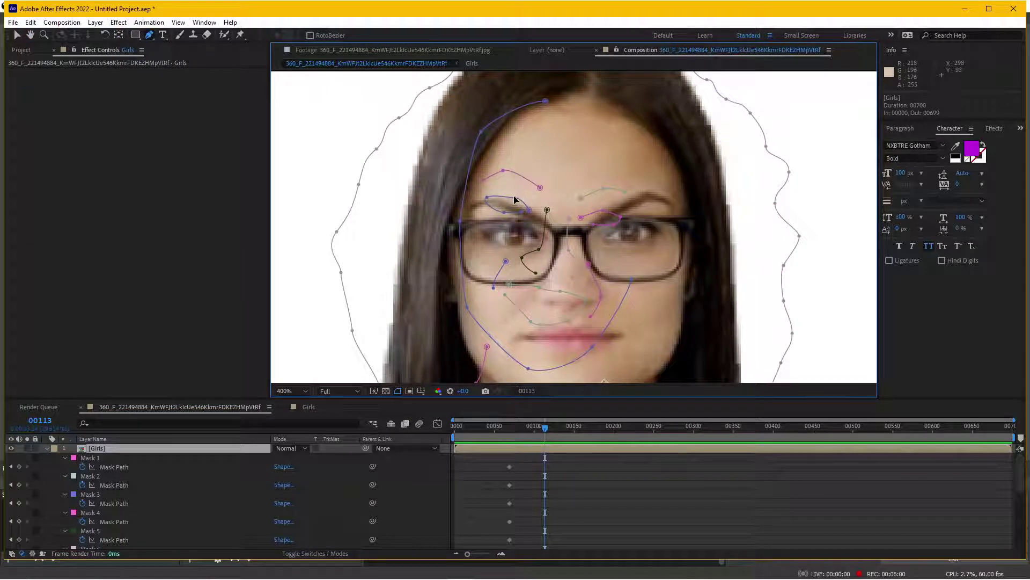
Move and reshape the left and right eye masks onto her eyes and eye corners
{"action": "key", "text": "v"}
{"action": "double_click", "coordinate": [516, 199]}
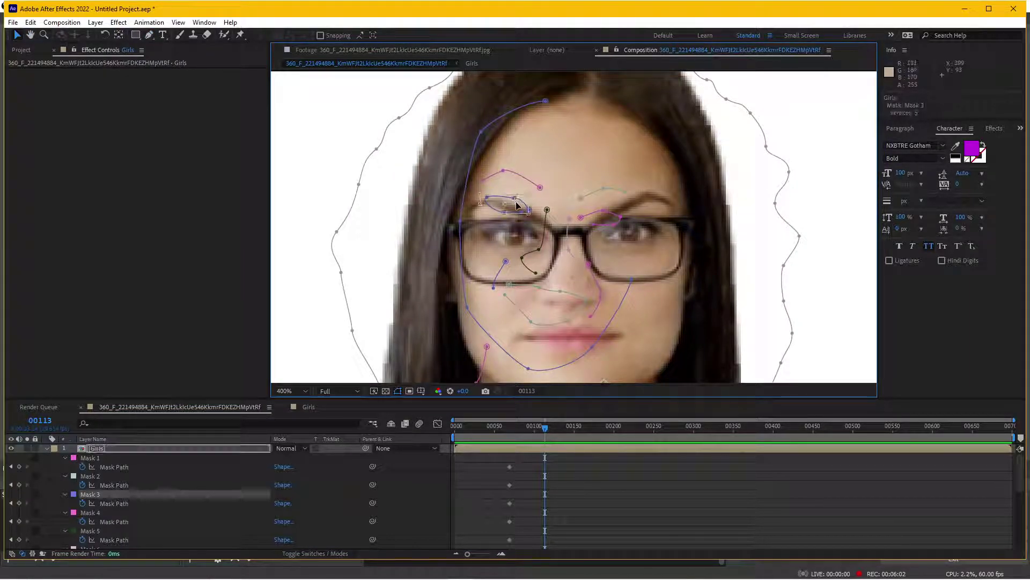
{"action": "mouse_move", "coordinate": [515, 201]}
{"action": "left_mouse_down"}
{"action": "mouse_move", "coordinate": [536, 225]}
{"action": "mouse_move", "coordinate": [525, 241]}
{"action": "left_mouse_up"}
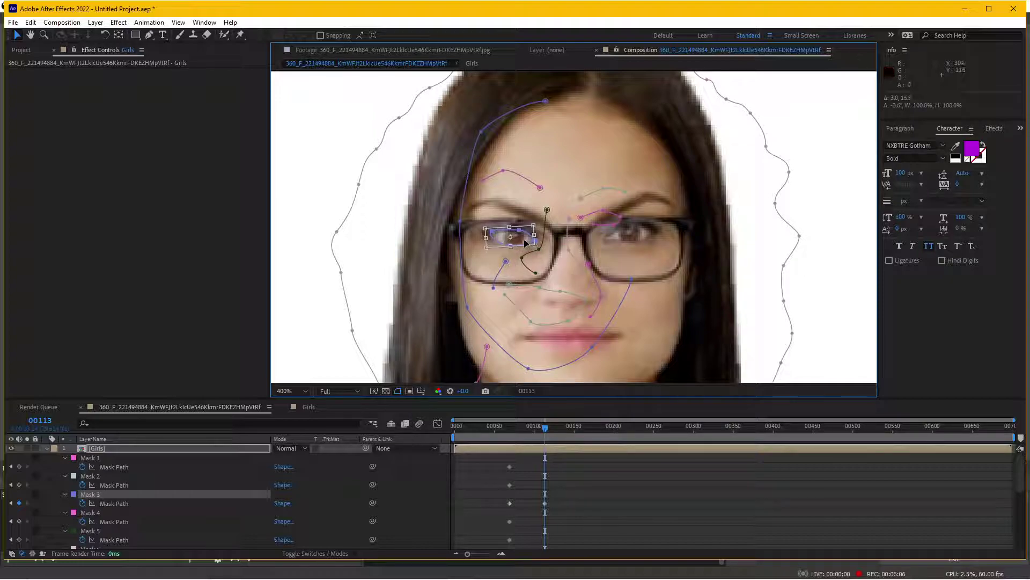
{"action": "key", "text": "period"}
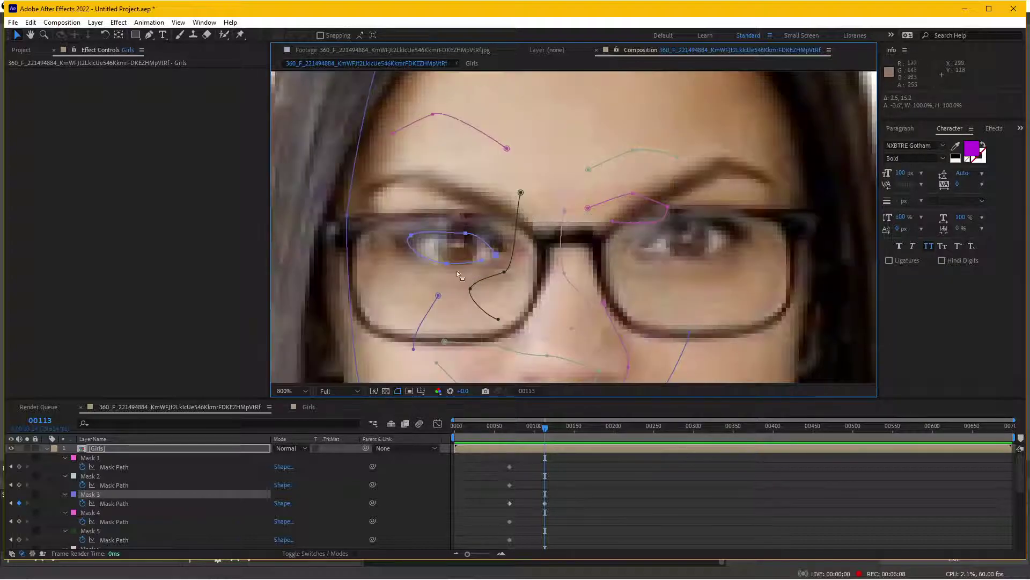
{"action": "left_click", "coordinate": [497, 252]}
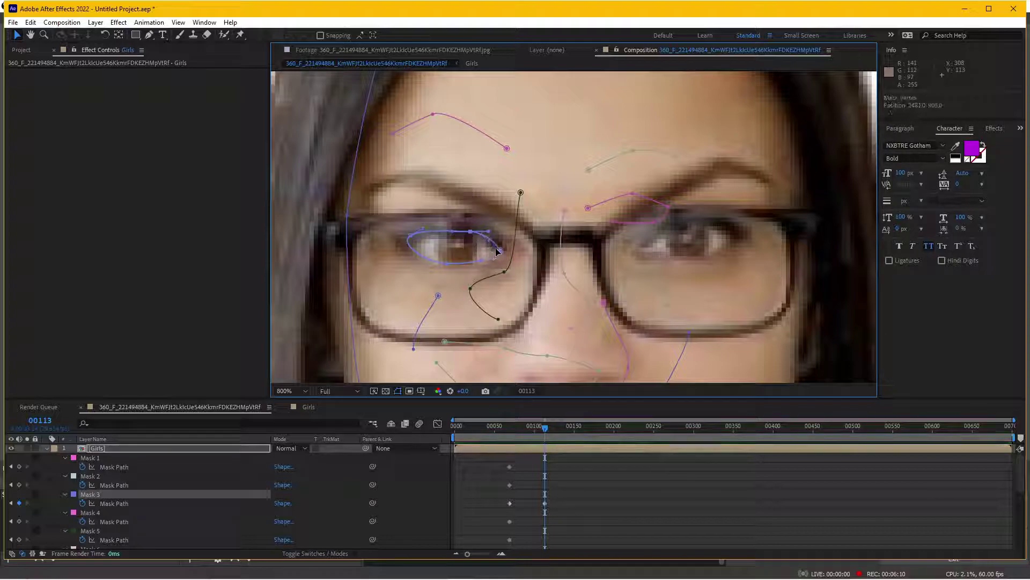
{"action": "mouse_move", "coordinate": [631, 196]}
{"action": "left_mouse_down"}
{"action": "mouse_move", "coordinate": [713, 269]}
{"action": "mouse_move", "coordinate": [679, 259]}
{"action": "mouse_move", "coordinate": [724, 256]}
{"action": "left_mouse_up"}
{"action": "left_click_drag", "start_coordinate": [655, 234], "coordinate": [643, 248]}
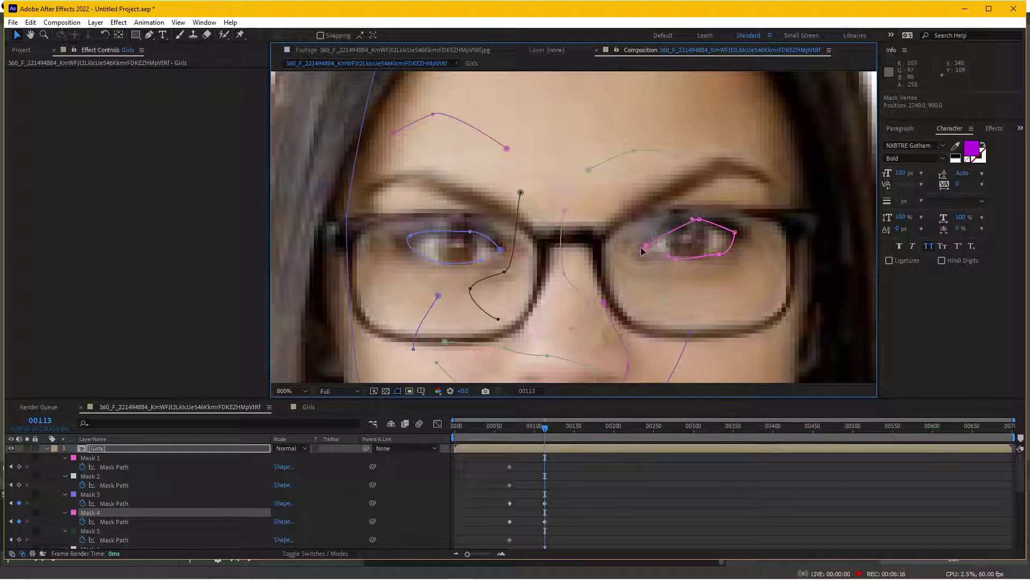
{"action": "left_click", "coordinate": [483, 263]}
{"action": "left_click_drag", "start_coordinate": [410, 236], "coordinate": [401, 239]}
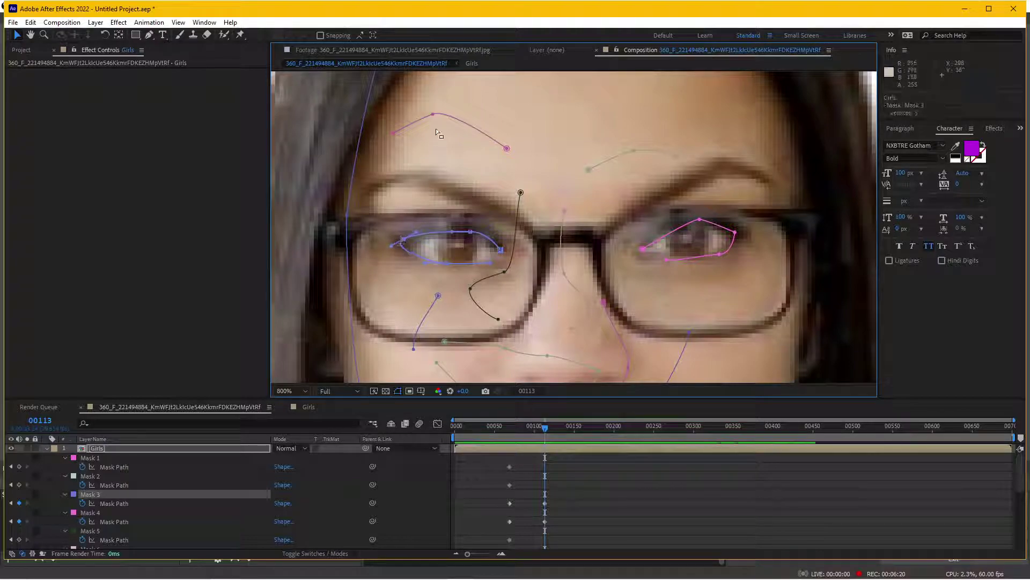
Move and stretch the left and right eyebrow masks along her brows
{"action": "double_click", "coordinate": [434, 115]}
{"action": "left_click_drag", "start_coordinate": [458, 133], "coordinate": [445, 192]}
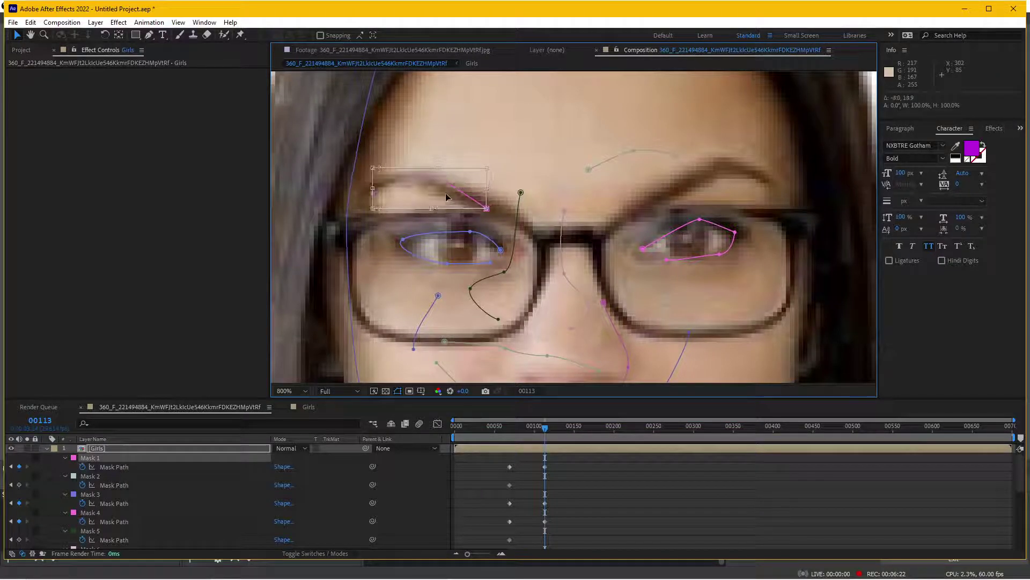
{"action": "key", "text": "Return"}
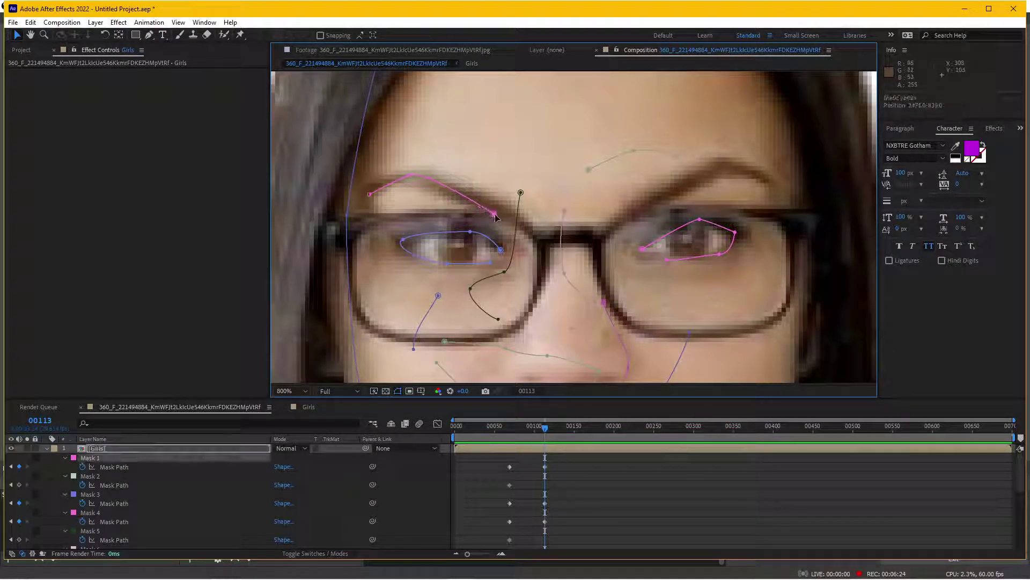
{"action": "left_click_drag", "start_coordinate": [495, 216], "coordinate": [514, 220]}
{"action": "double_click", "coordinate": [612, 159]}
{"action": "mouse_move", "coordinate": [663, 172]}
{"action": "left_mouse_down"}
{"action": "mouse_move", "coordinate": [704, 192]}
{"action": "mouse_move", "coordinate": [772, 185]}
{"action": "left_mouse_up"}
{"action": "left_click_drag", "start_coordinate": [671, 188], "coordinate": [651, 204]}
Shift and tilt the nose-bridge mask, then reshape the pink nose mask along her nose
{"action": "key", "text": "comma"}
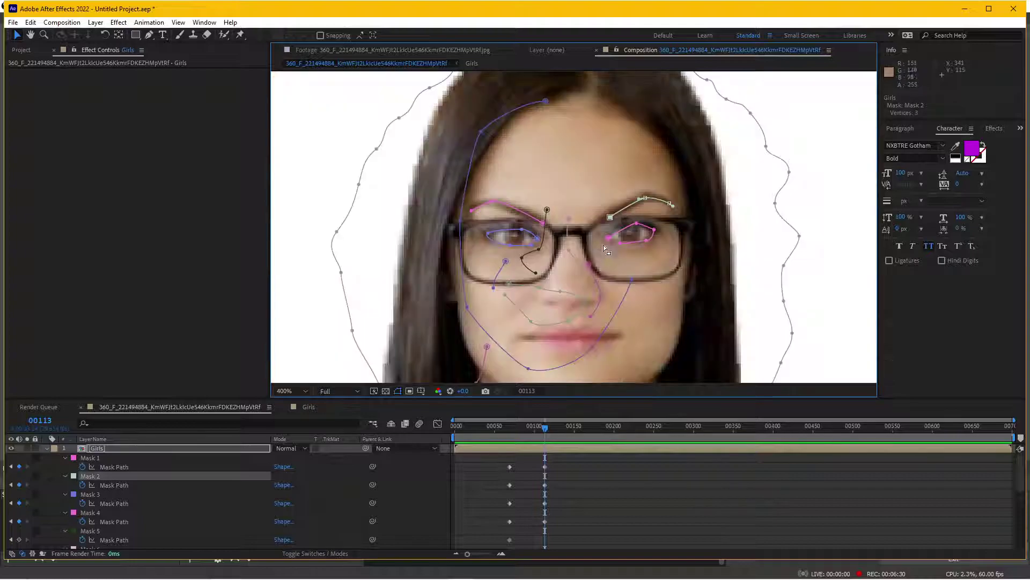
{"action": "left_click", "coordinate": [524, 261]}
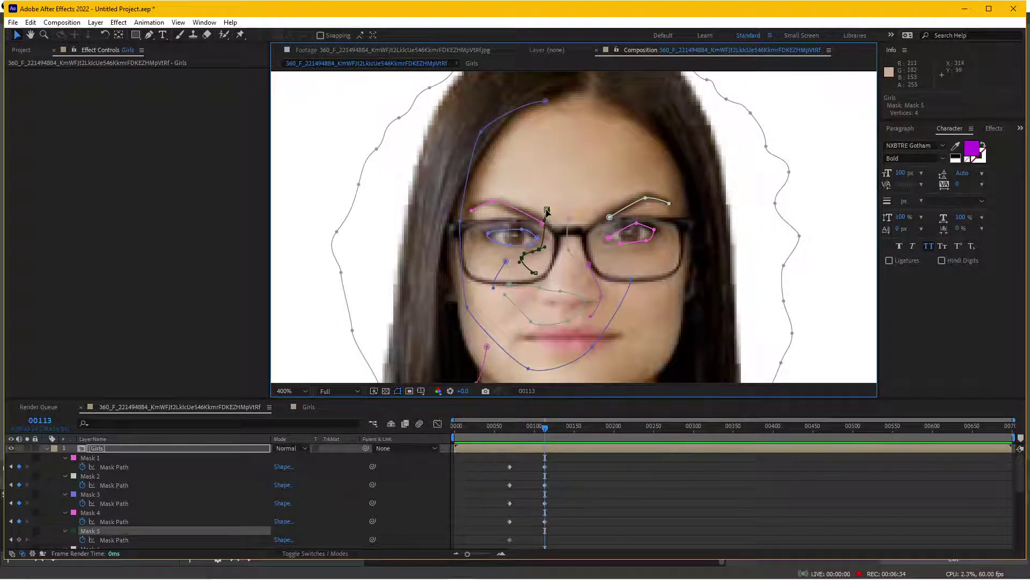
{"action": "left_click_drag", "start_coordinate": [574, 196], "coordinate": [577, 199]}
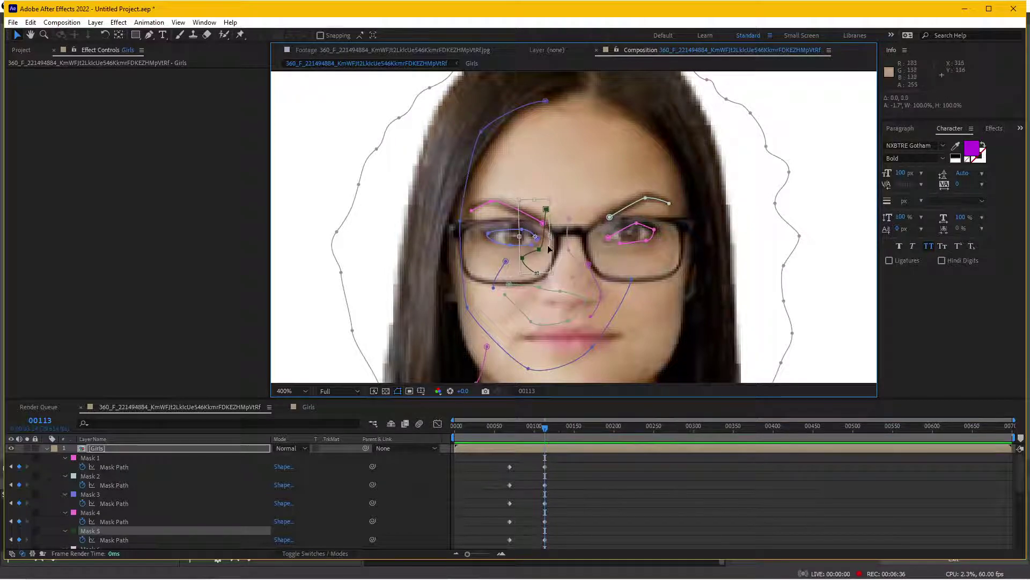
{"action": "mouse_move", "coordinate": [552, 263]}
{"action": "left_mouse_down"}
{"action": "mouse_move", "coordinate": [563, 282]}
{"action": "mouse_move", "coordinate": [586, 242]}
{"action": "left_mouse_up"}
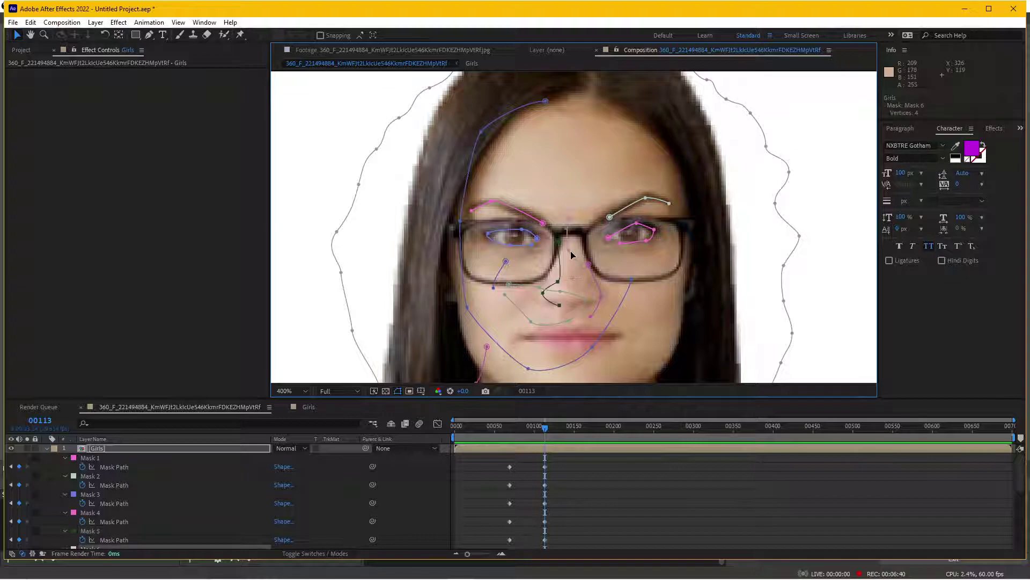
{"action": "double_click", "coordinate": [589, 265]}
{"action": "left_click_drag", "start_coordinate": [590, 291], "coordinate": [602, 289]}
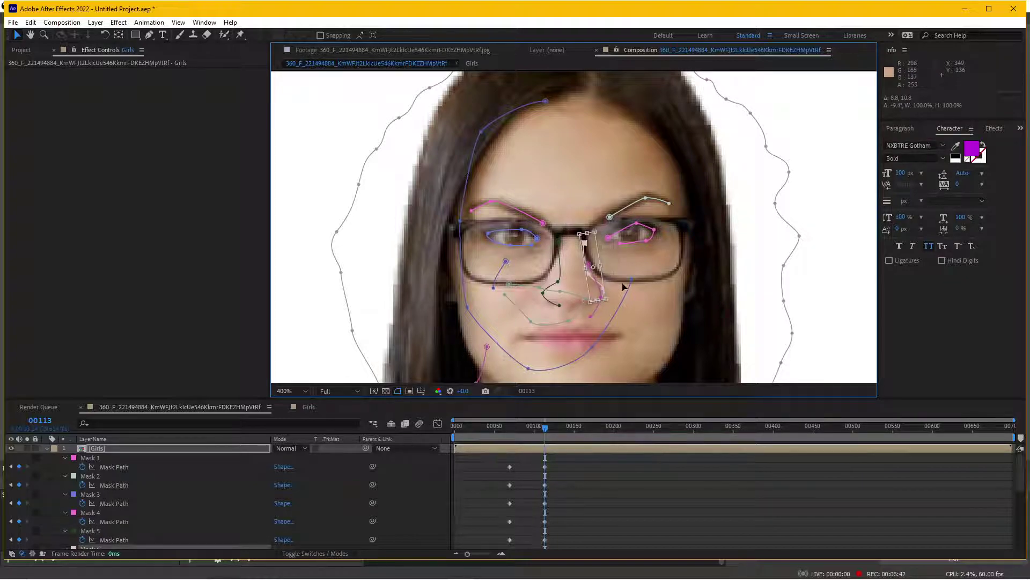
{"action": "key", "text": "Return"}
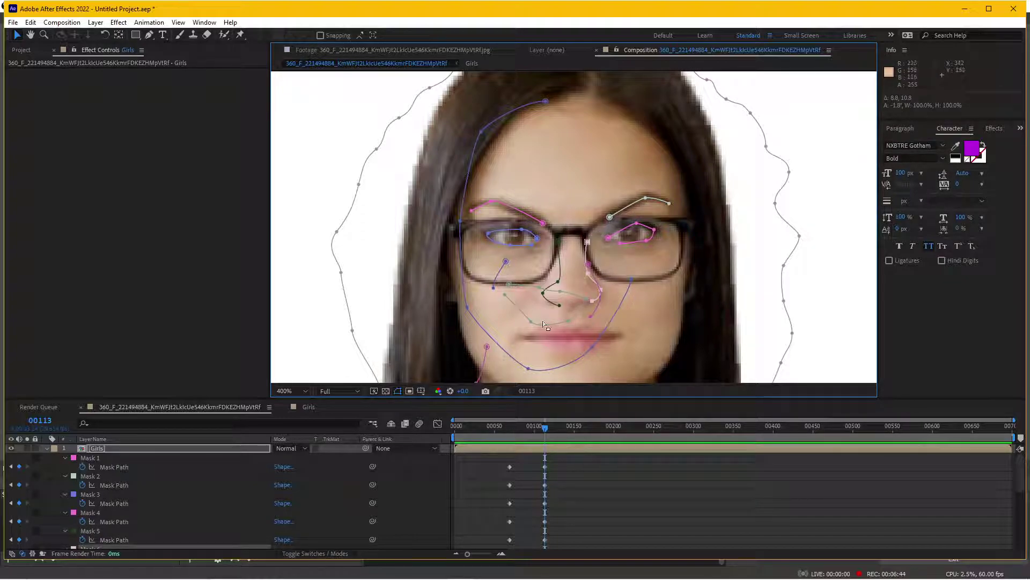
Move the mouth mask onto her lips and fit its corner point
{"action": "double_click", "coordinate": [533, 323]}
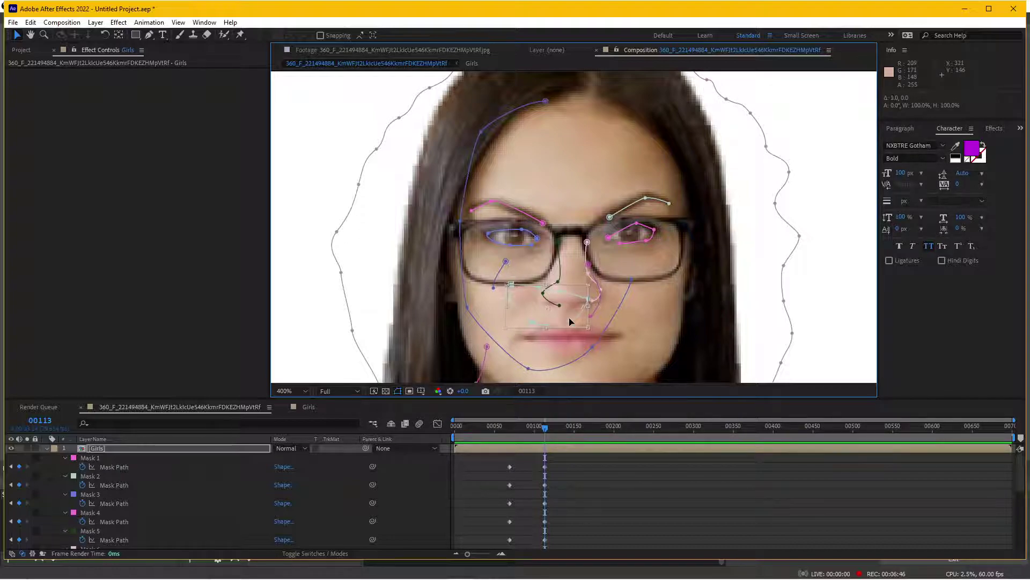
{"action": "mouse_move", "coordinate": [552, 301]}
{"action": "left_mouse_down"}
{"action": "mouse_move", "coordinate": [582, 353]}
{"action": "mouse_move", "coordinate": [611, 322]}
{"action": "left_mouse_up"}
{"action": "key", "text": "Return"}
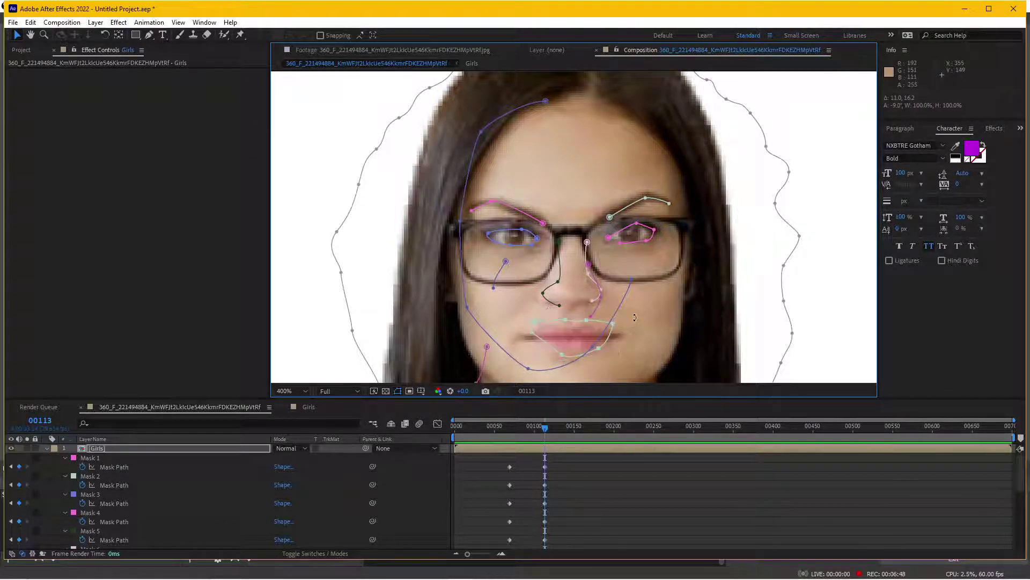
{"action": "mouse_move", "coordinate": [535, 322]}
{"action": "left_mouse_down"}
{"action": "mouse_move", "coordinate": [528, 329]}
{"action": "mouse_move", "coordinate": [617, 331]}
{"action": "left_mouse_up"}
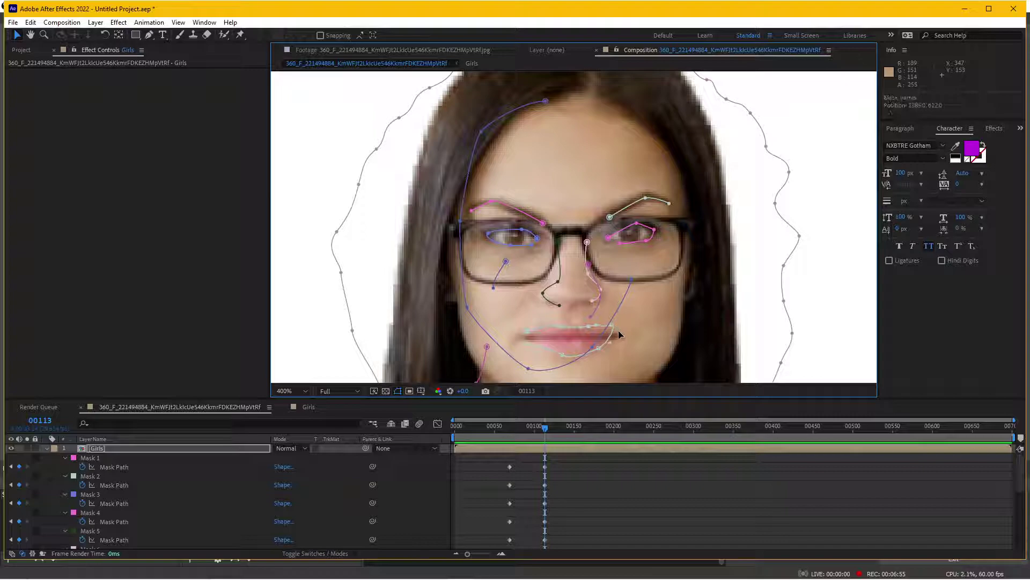
{"action": "double_click", "coordinate": [632, 285]}
Scale the jaw mask and pull its points out to her chin and cheek
{"action": "left_click_drag", "start_coordinate": [610, 327], "coordinate": [616, 249]}
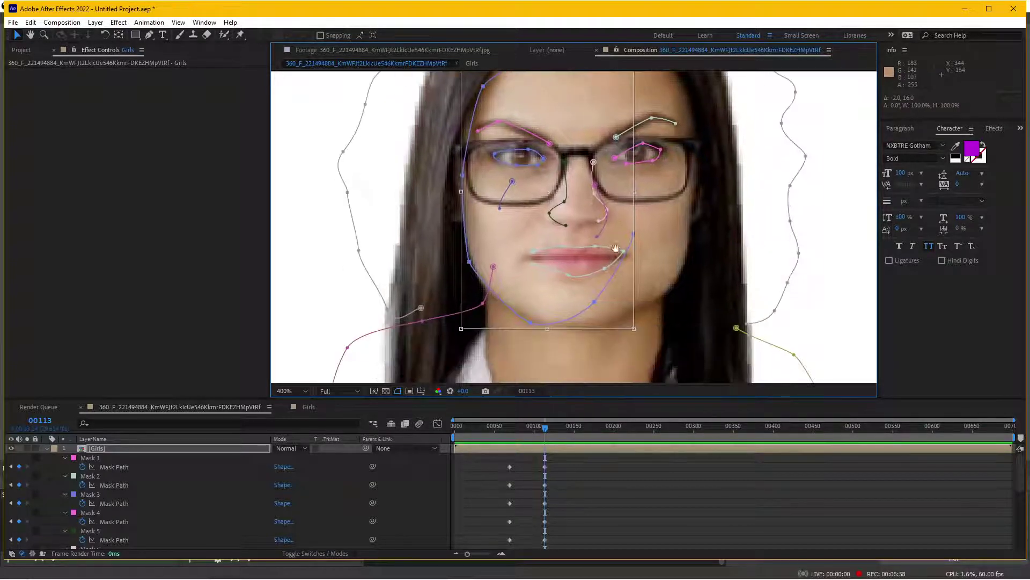
{"action": "key", "text": "Return"}
{"action": "left_click_drag", "start_coordinate": [594, 301], "coordinate": [619, 321]}
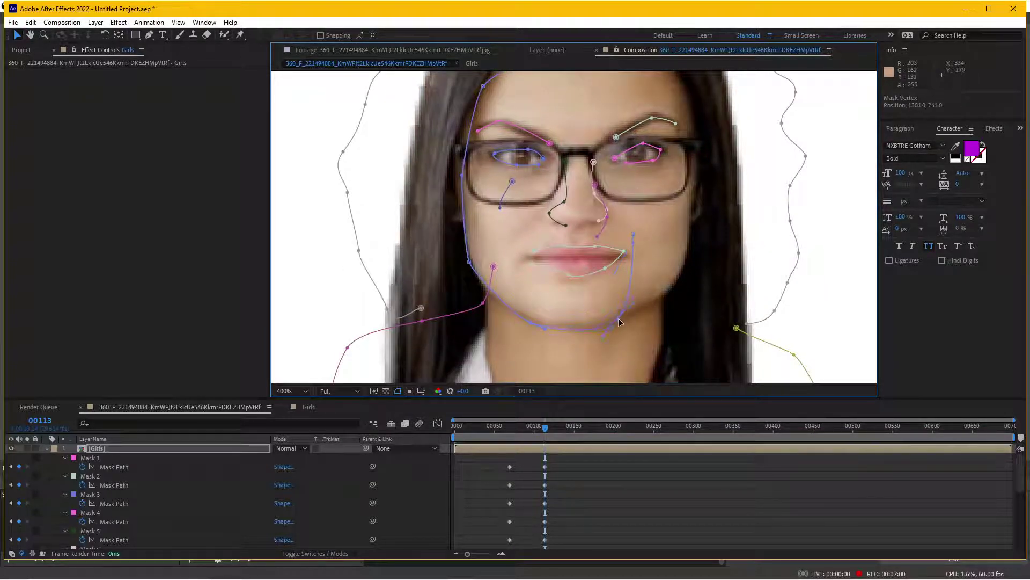
{"action": "left_click_drag", "start_coordinate": [633, 234], "coordinate": [683, 258]}
{"action": "scroll", "coordinate": [683, 259], "scroll_direction": "up", "scroll_amount": 3}
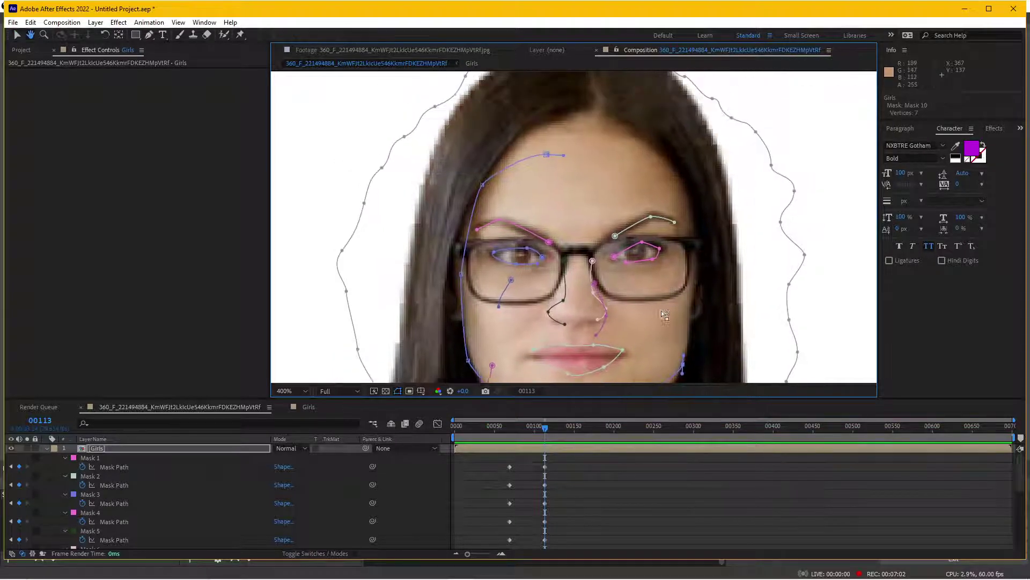
{"action": "scroll", "coordinate": [489, 172], "scroll_direction": "down", "scroll_amount": 3}
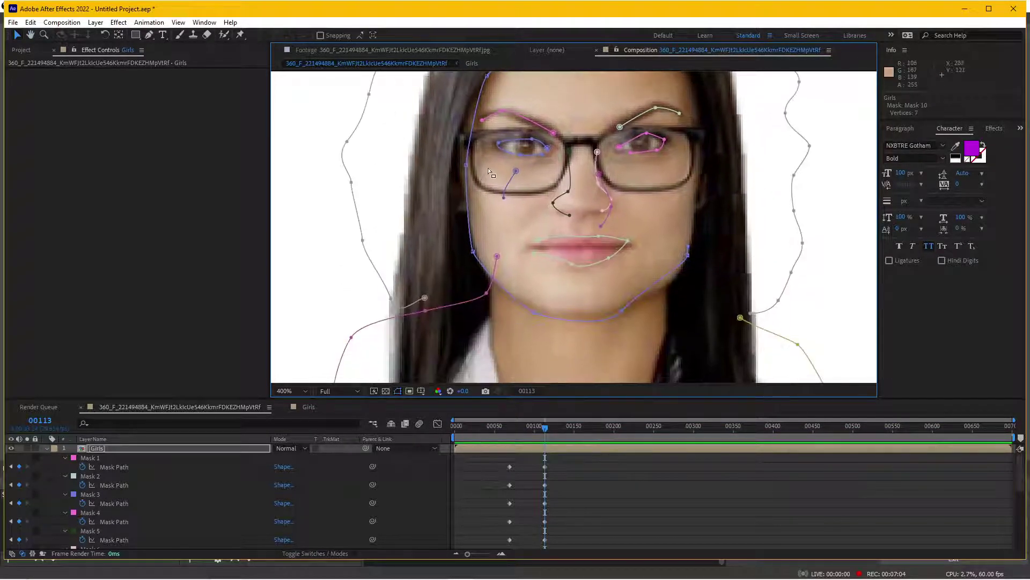
Move the nose-side mask beside her nose, then shift and rotate the lower nose mask
{"action": "left_click_drag", "start_coordinate": [516, 172], "coordinate": [534, 212]}
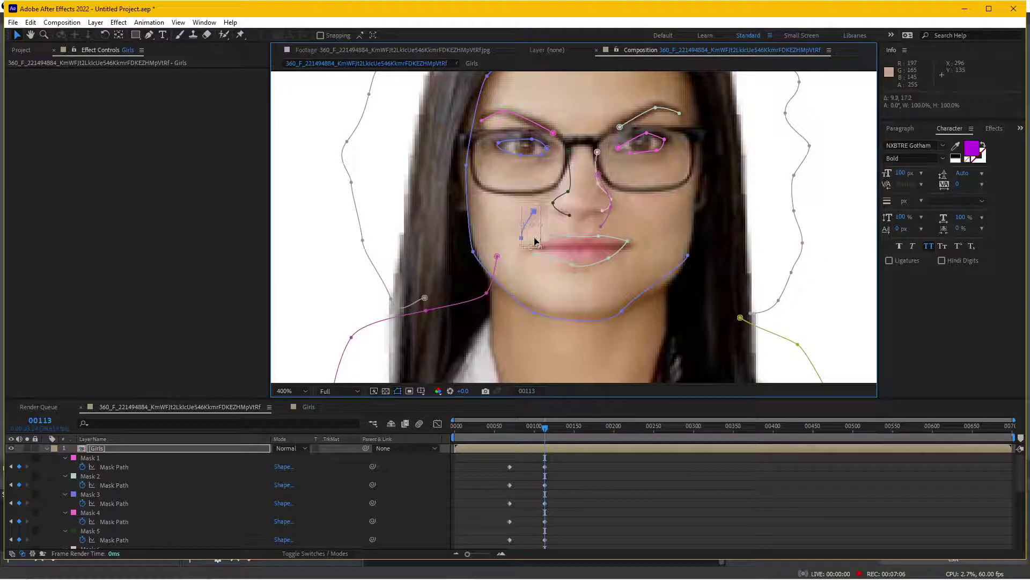
{"action": "double_click", "coordinate": [602, 224]}
{"action": "mouse_move", "coordinate": [603, 226]}
{"action": "left_mouse_down"}
{"action": "mouse_move", "coordinate": [641, 252]}
{"action": "mouse_move", "coordinate": [684, 215]}
{"action": "left_mouse_up"}
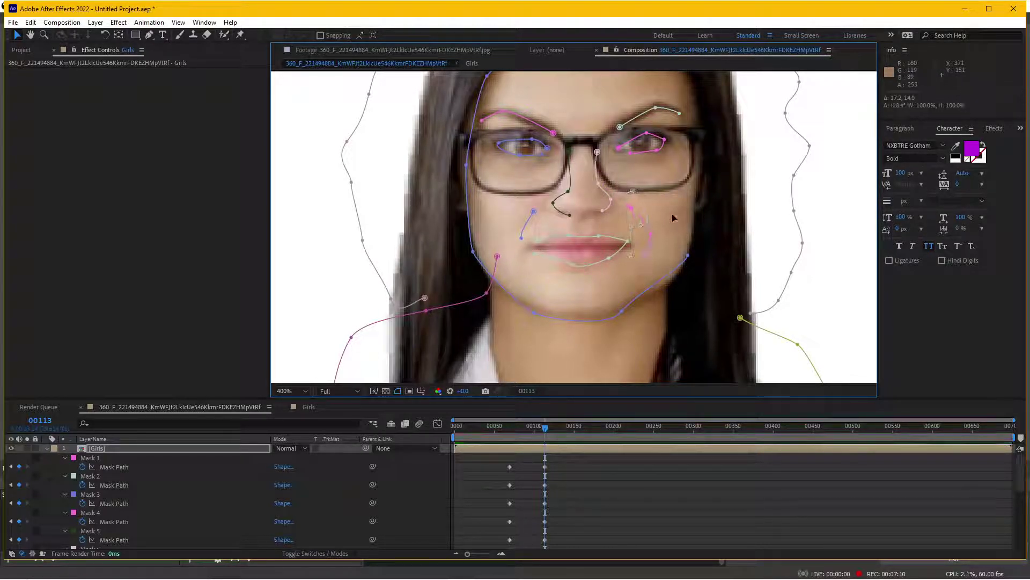
{"action": "mouse_move", "coordinate": [467, 275]}
{"action": "left_mouse_down"}
{"action": "mouse_move", "coordinate": [512, 354]}
{"action": "mouse_move", "coordinate": [514, 253]}
{"action": "mouse_move", "coordinate": [519, 292]}
{"action": "left_mouse_up"}
{"action": "key", "text": "comma"}
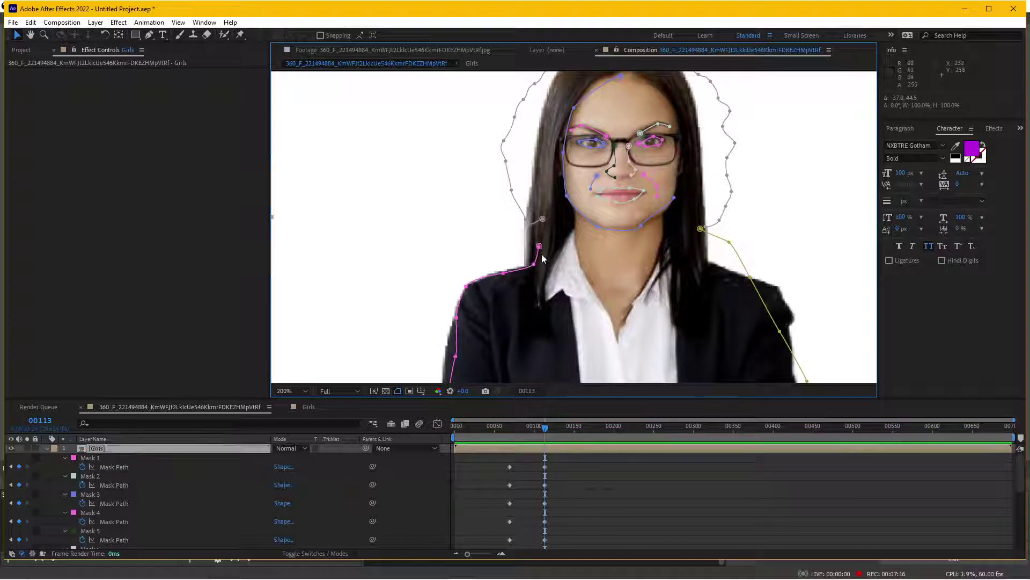
Move the pink shoulder mask's top point right and bring her right shoulder into view
{"action": "left_click_drag", "start_coordinate": [539, 245], "coordinate": [562, 242]}
{"action": "left_click_drag", "start_coordinate": [455, 364], "coordinate": [480, 262]}
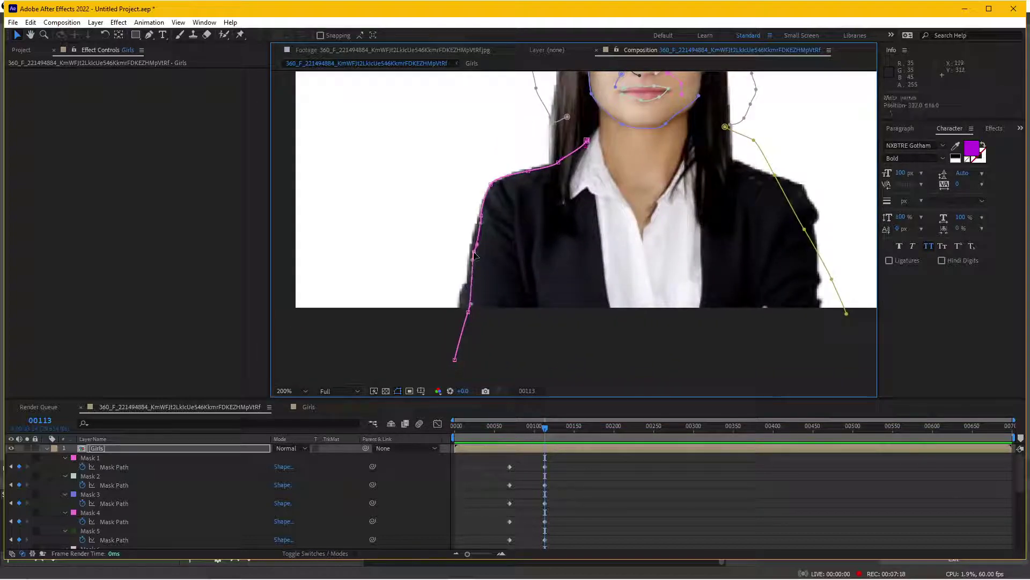
{"action": "left_click_drag", "start_coordinate": [719, 253], "coordinate": [519, 283]}
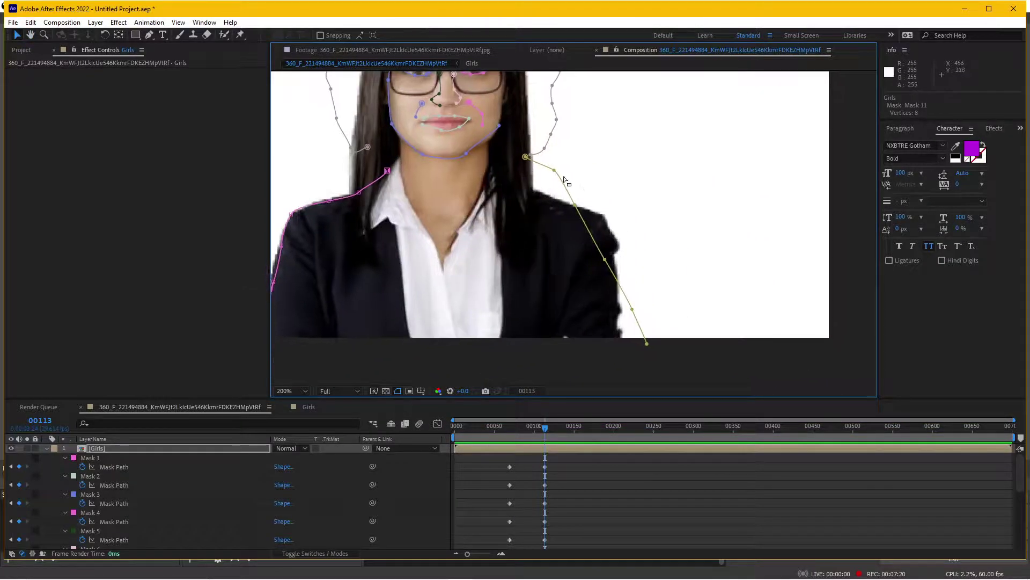
Move the green shoulder mask onto her shoulder and pull its points onto the jacket edge
{"action": "double_click", "coordinate": [555, 173]}
{"action": "mouse_move", "coordinate": [555, 173]}
{"action": "left_mouse_down"}
{"action": "mouse_move", "coordinate": [563, 205]}
{"action": "mouse_move", "coordinate": [603, 219]}
{"action": "left_mouse_up"}
{"action": "key", "text": "Return"}
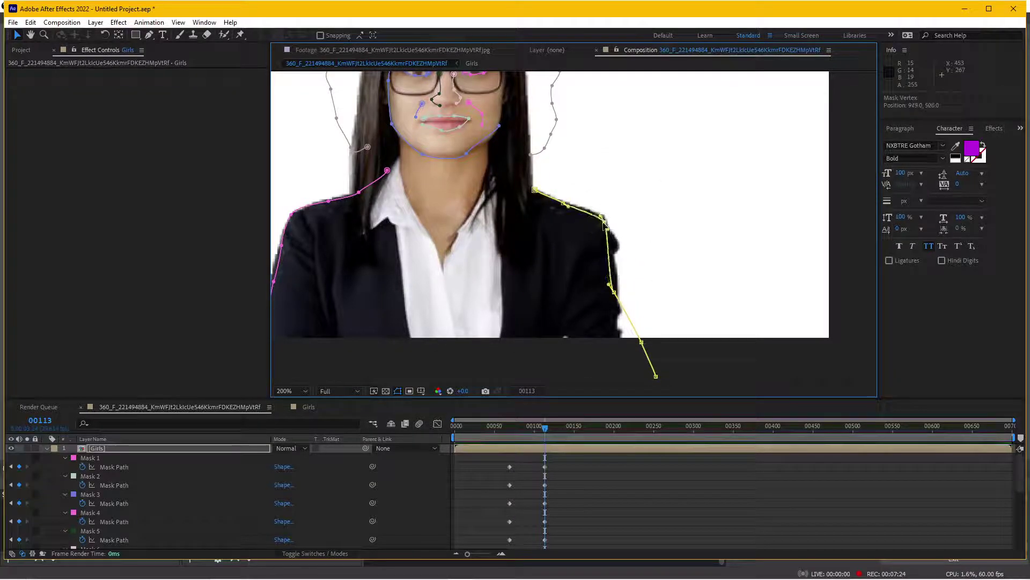
{"action": "left_click_drag", "start_coordinate": [610, 285], "coordinate": [616, 281]}
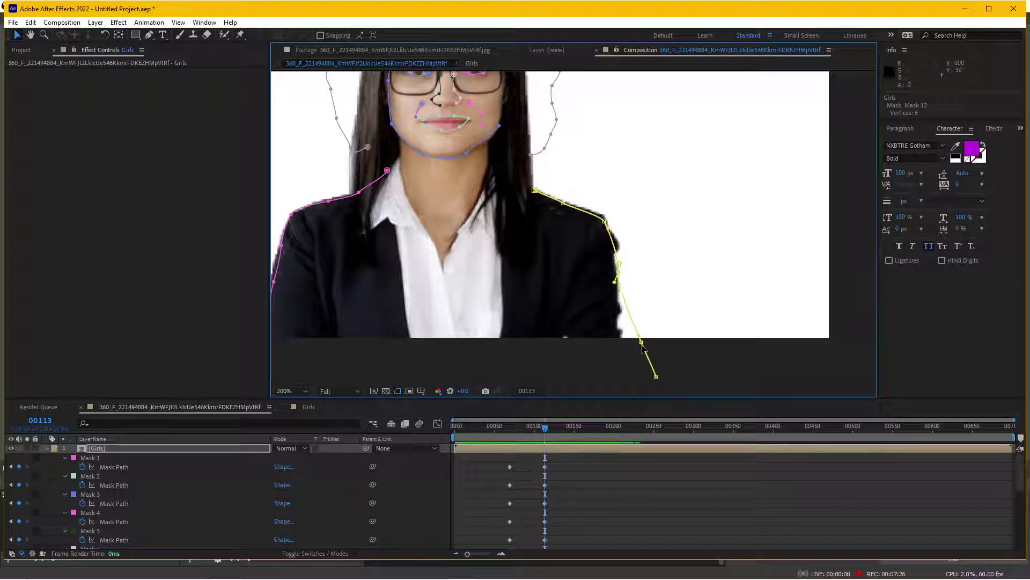
{"action": "left_click_drag", "start_coordinate": [641, 342], "coordinate": [621, 331]}
{"action": "left_click_drag", "start_coordinate": [655, 374], "coordinate": [627, 371]}
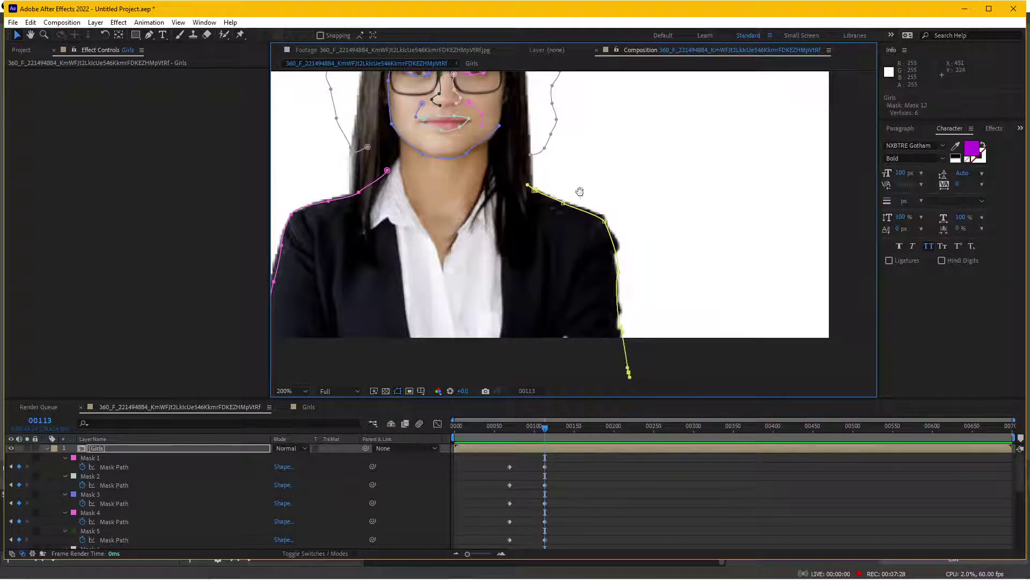
{"action": "left_click_drag", "start_coordinate": [548, 101], "coordinate": [585, 248]}
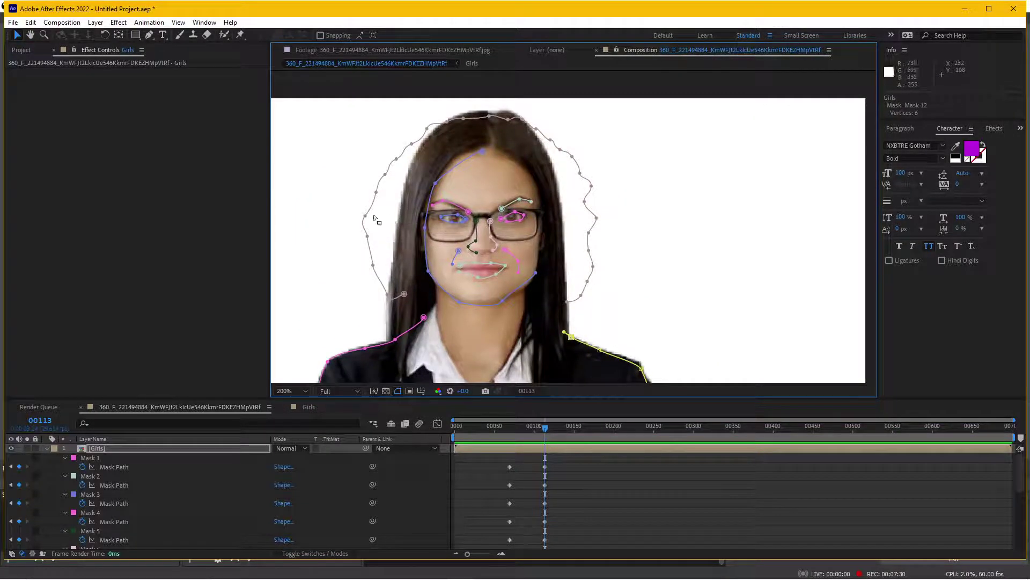
Pull the grey hair mask's left, upper-left and right sides onto the glasses woman's hair edge
{"action": "mouse_move", "coordinate": [367, 217]}
{"action": "left_mouse_down"}
{"action": "mouse_move", "coordinate": [397, 225]}
{"action": "mouse_move", "coordinate": [402, 317]}
{"action": "left_mouse_up"}
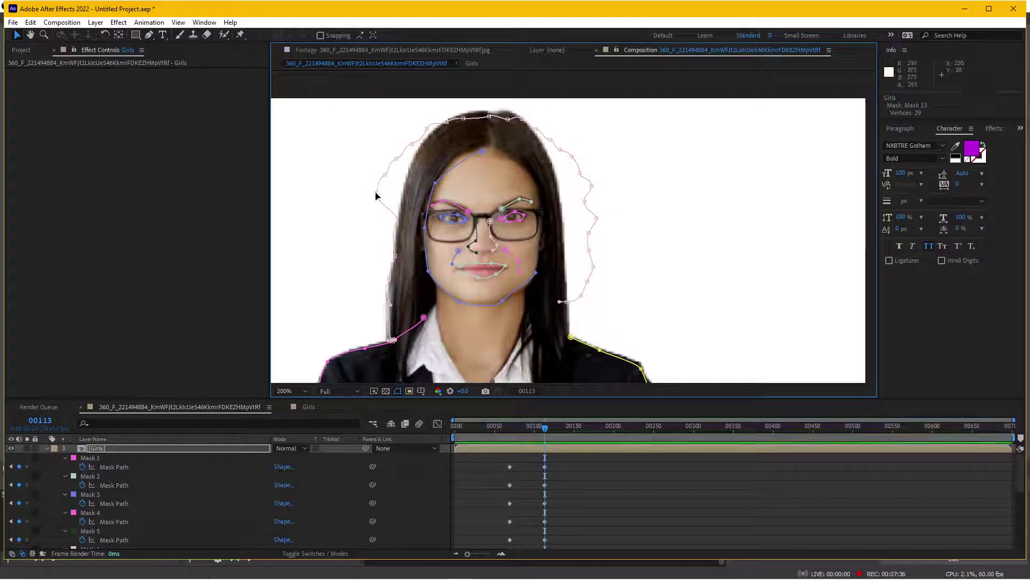
{"action": "mouse_move", "coordinate": [374, 195]}
{"action": "left_mouse_down"}
{"action": "mouse_move", "coordinate": [403, 198]}
{"action": "mouse_move", "coordinate": [424, 138]}
{"action": "mouse_move", "coordinate": [467, 111]}
{"action": "mouse_move", "coordinate": [516, 113]}
{"action": "mouse_move", "coordinate": [534, 131]}
{"action": "left_mouse_up"}
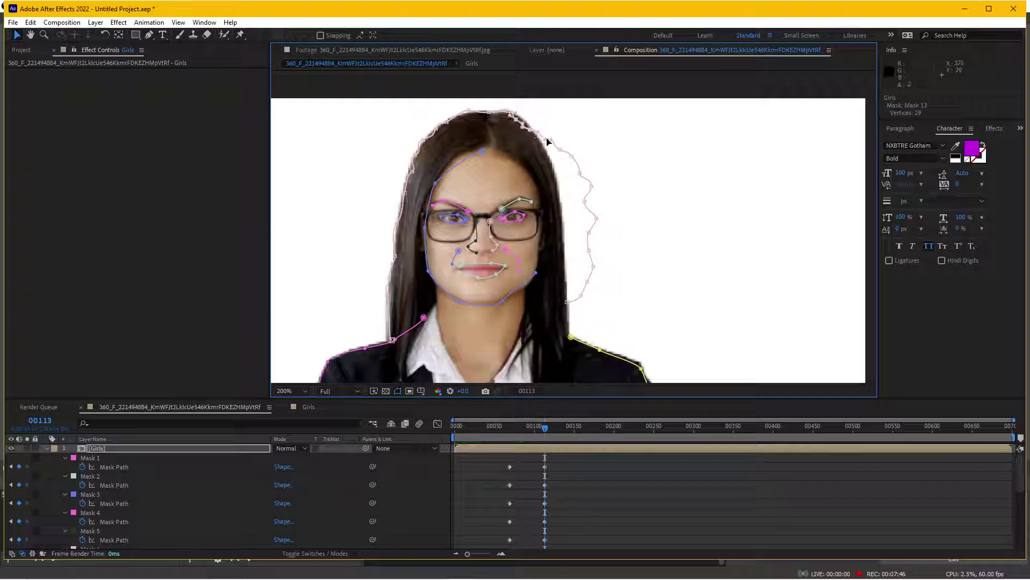
{"action": "mouse_move", "coordinate": [543, 131]}
{"action": "left_mouse_down"}
{"action": "mouse_move", "coordinate": [540, 146]}
{"action": "mouse_move", "coordinate": [558, 168]}
{"action": "mouse_move", "coordinate": [592, 188]}
{"action": "mouse_move", "coordinate": [564, 221]}
{"action": "mouse_move", "coordinate": [589, 235]}
{"action": "mouse_move", "coordinate": [588, 280]}
{"action": "mouse_move", "coordinate": [569, 290]}
{"action": "mouse_move", "coordinate": [564, 335]}
{"action": "mouse_move", "coordinate": [571, 299]}
{"action": "left_mouse_up"}
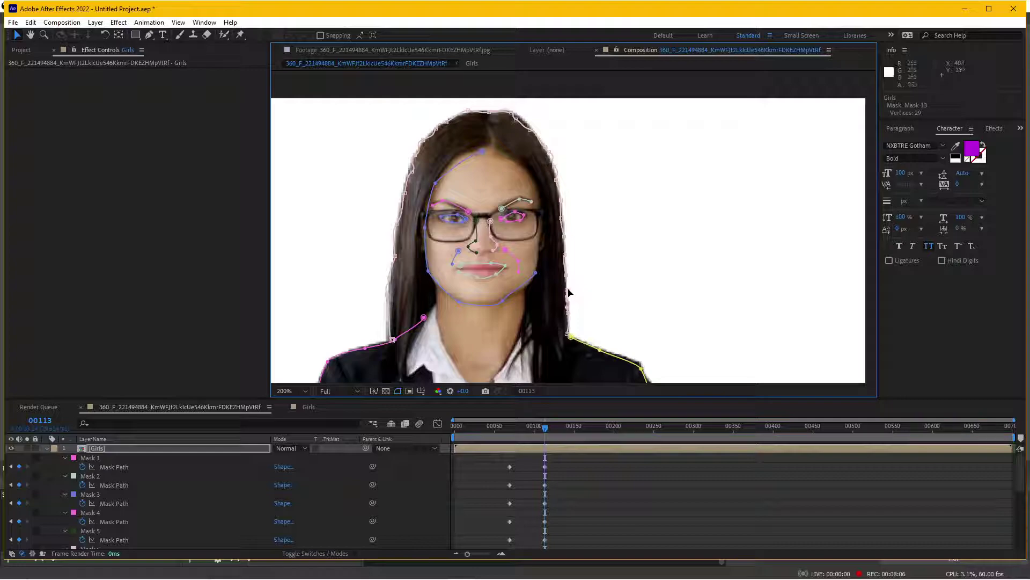
{"action": "mouse_move", "coordinate": [549, 239]}
{"action": "left_mouse_down"}
{"action": "mouse_move", "coordinate": [616, 164]}
{"action": "mouse_move", "coordinate": [655, 300]}
{"action": "left_mouse_up"}
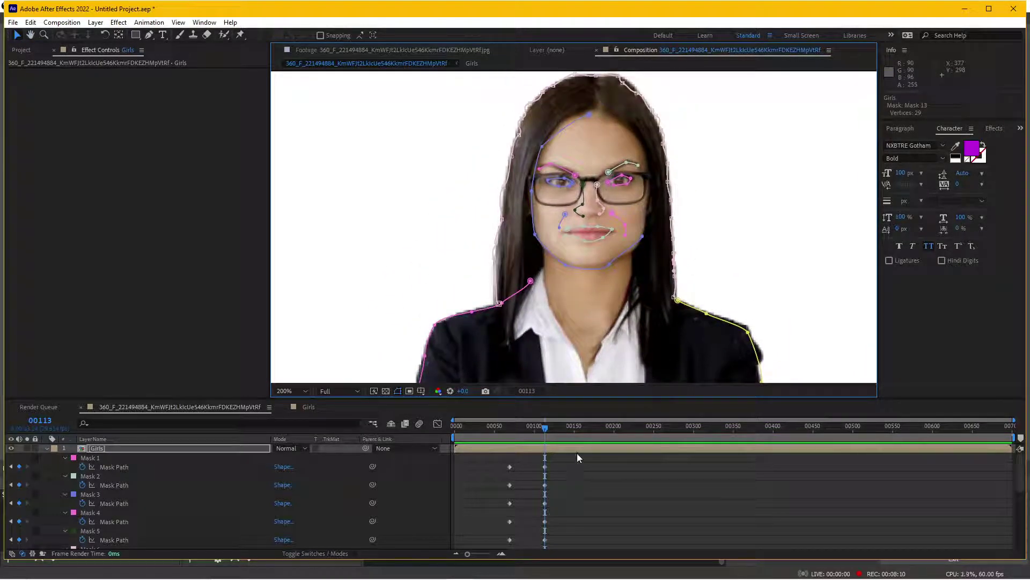
{"action": "mouse_move", "coordinate": [539, 428]}
{"action": "left_mouse_down"}
{"action": "mouse_move", "coordinate": [508, 424]}
{"action": "mouse_move", "coordinate": [545, 430]}
{"action": "mouse_move", "coordinate": [509, 412]}
{"action": "left_mouse_up"}
Apply Effect > RE:Vision Plug-ins > RE:Flex Morph to the Girls layer, then go to frame 00069
{"action": "left_click", "coordinate": [85, 451]}
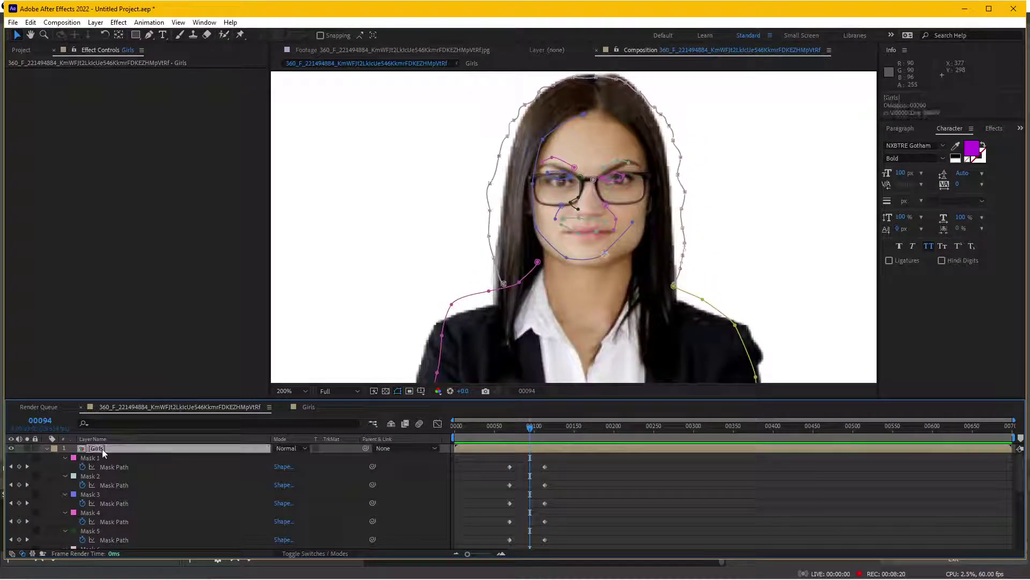
{"action": "left_click", "coordinate": [119, 22]}
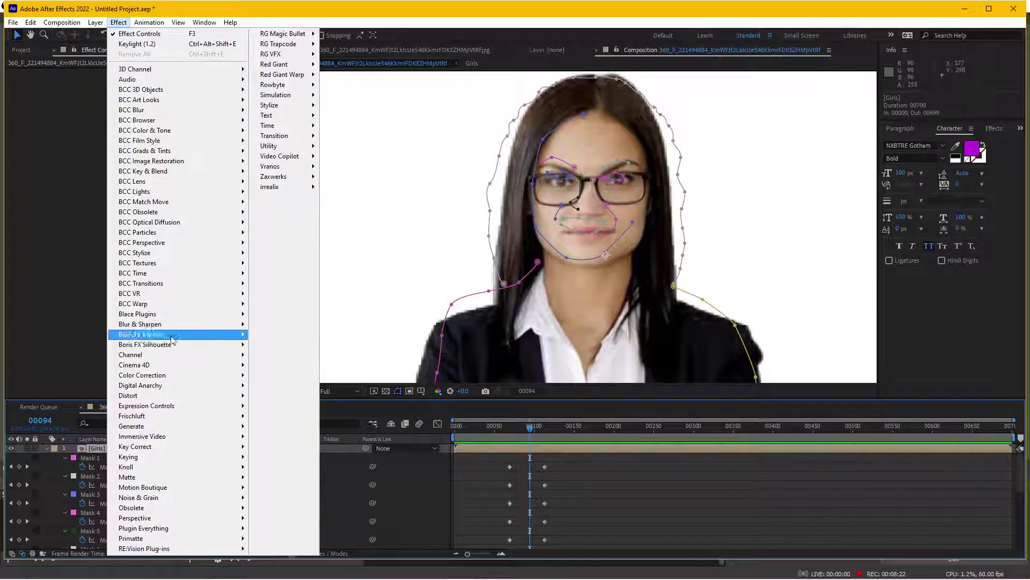
{"action": "mouse_move", "coordinate": [157, 553]}
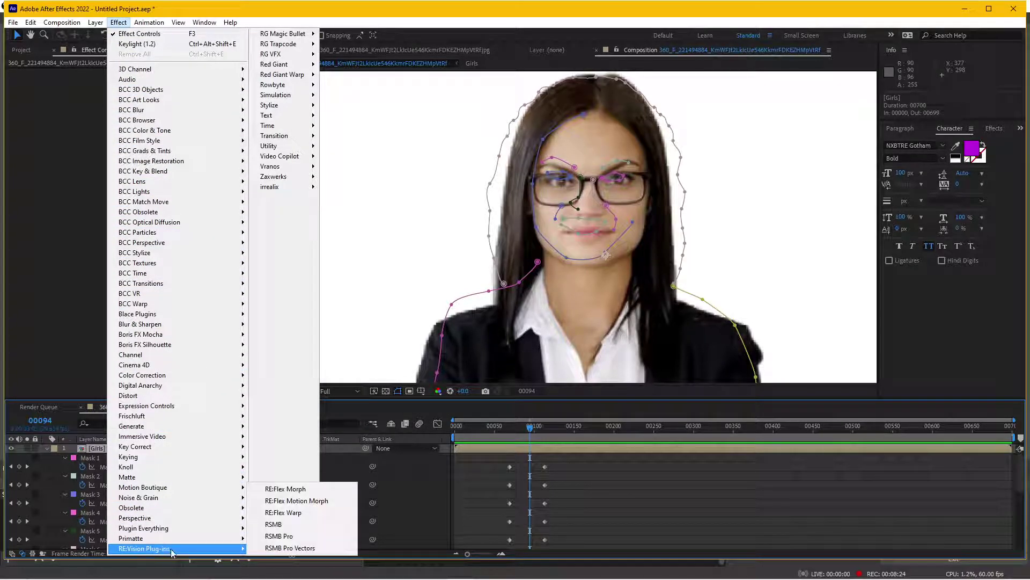
{"action": "left_click", "coordinate": [281, 489]}
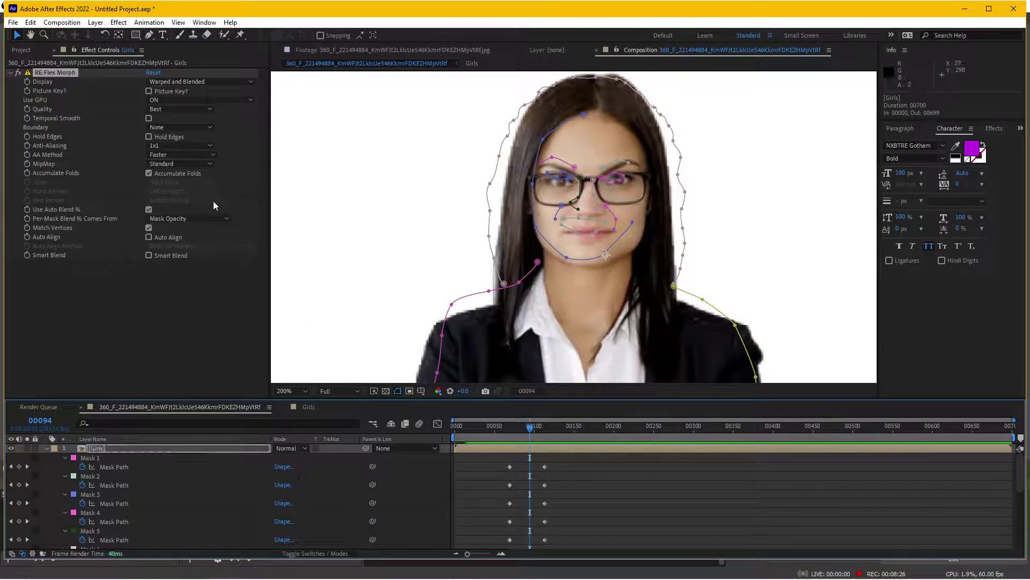
{"action": "left_click", "coordinate": [509, 427]}
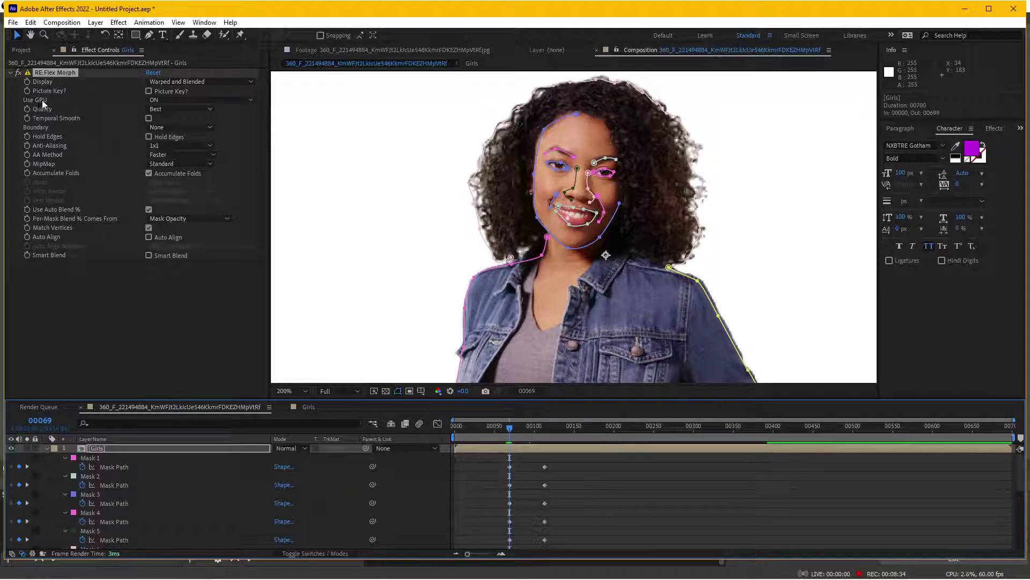
{"action": "left_click", "coordinate": [171, 100]}
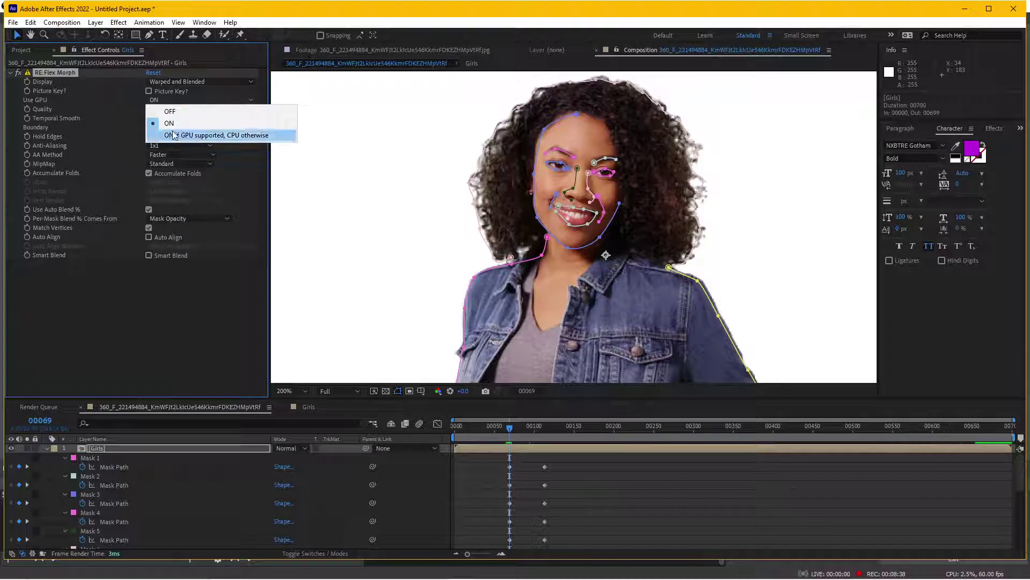
{"action": "left_click", "coordinate": [88, 279]}
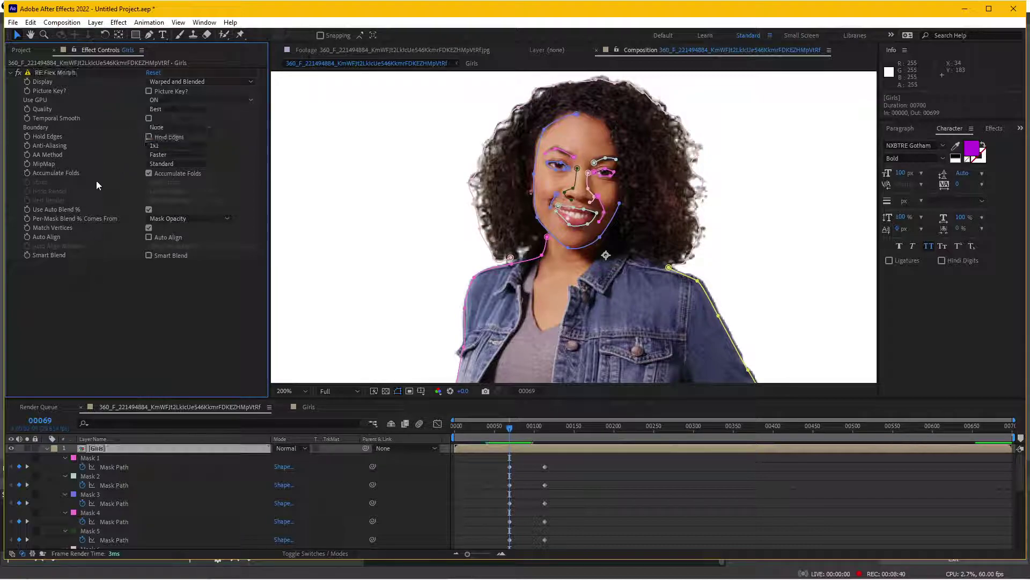
{"action": "left_click", "coordinate": [172, 110]}
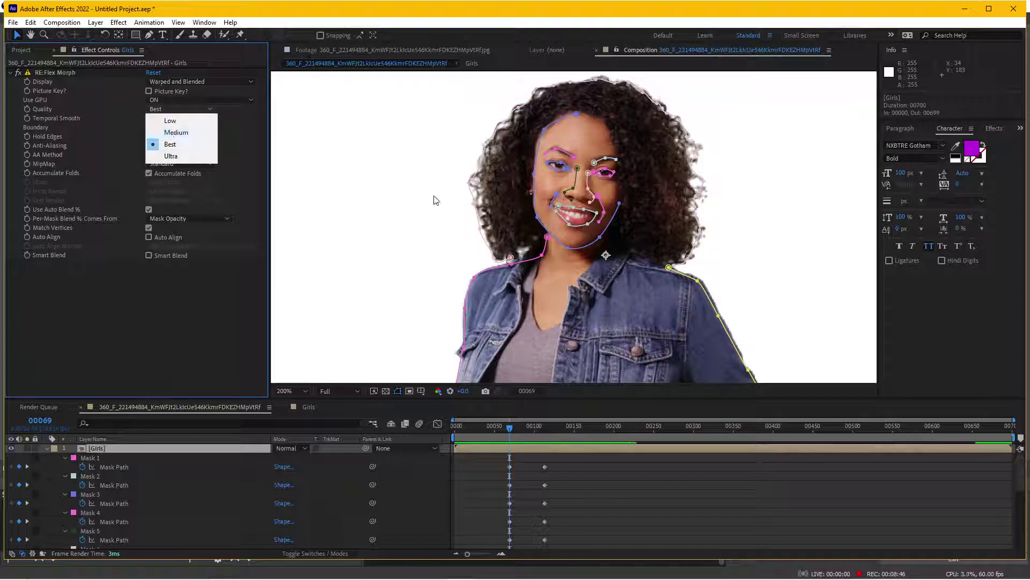
{"action": "left_click", "coordinate": [121, 290]}
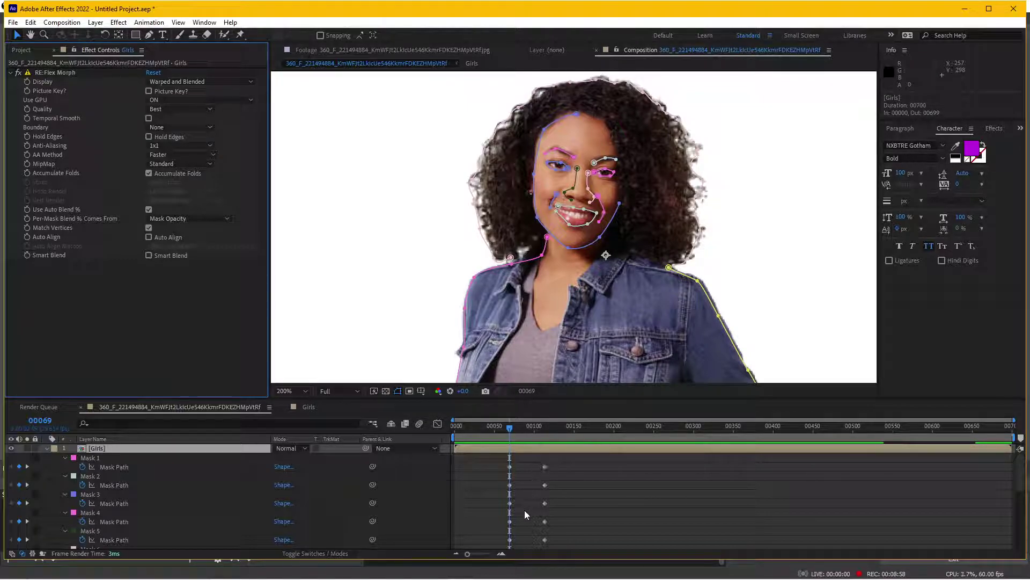
{"action": "scroll", "coordinate": [523, 502], "scroll_direction": "down", "scroll_amount": 5}
{"action": "left_click", "coordinate": [511, 425]}
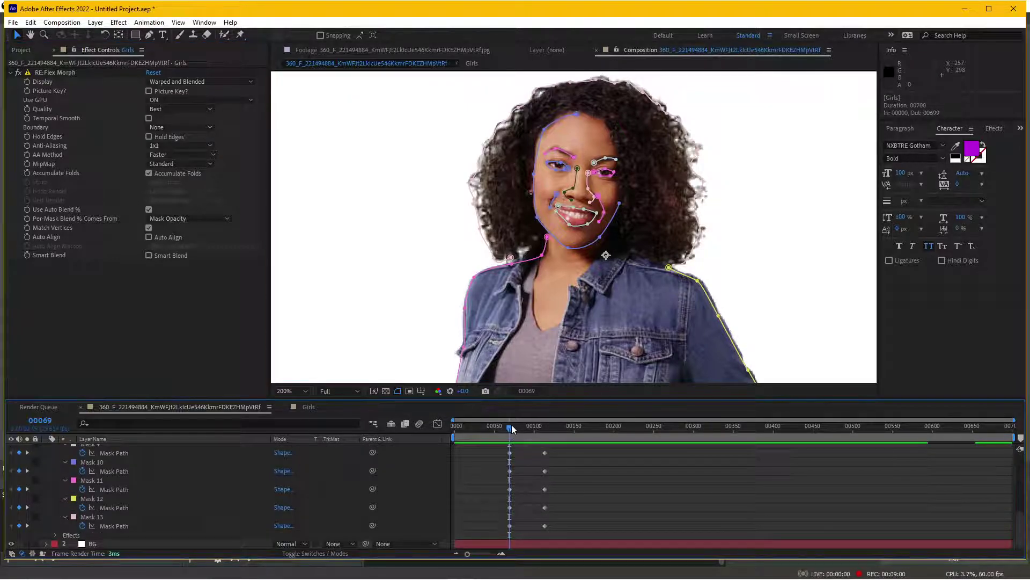
{"action": "key", "text": "Page_Up"}
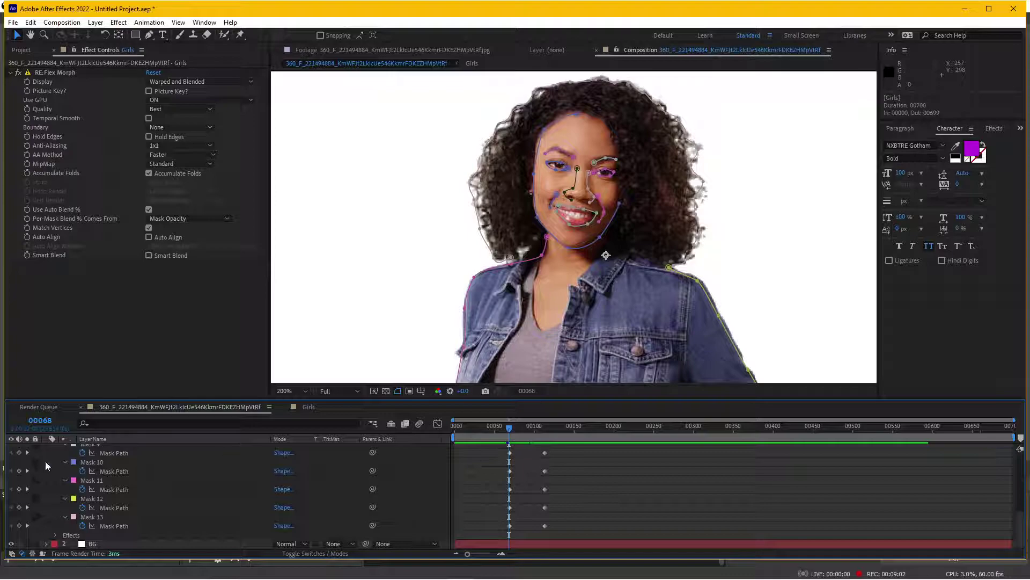
{"action": "key", "text": "Page_Down"}
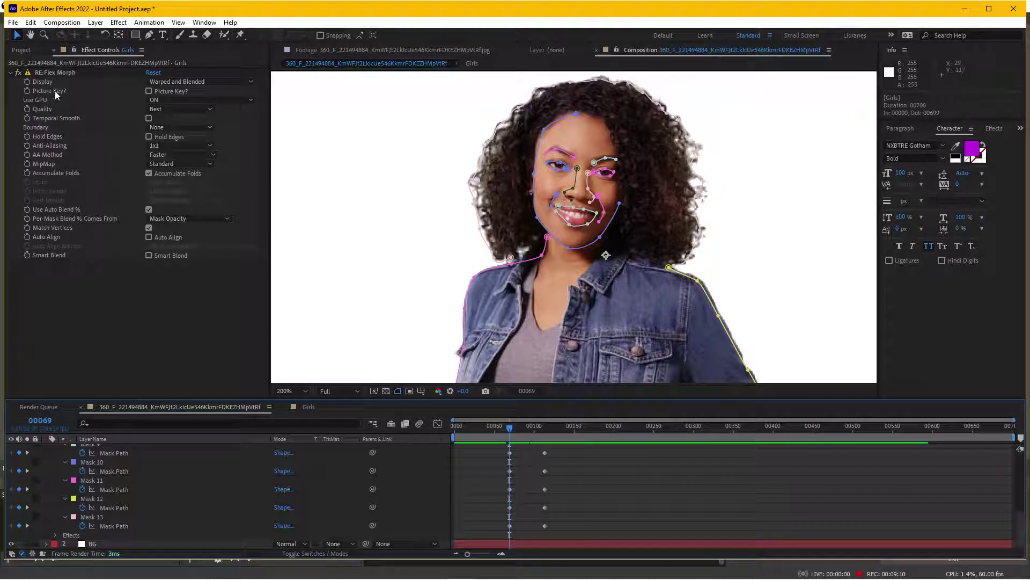
Enable keyframing for Picture Key? and show the Girls layer's keyframed properties with U
{"action": "left_click", "coordinate": [31, 93]}
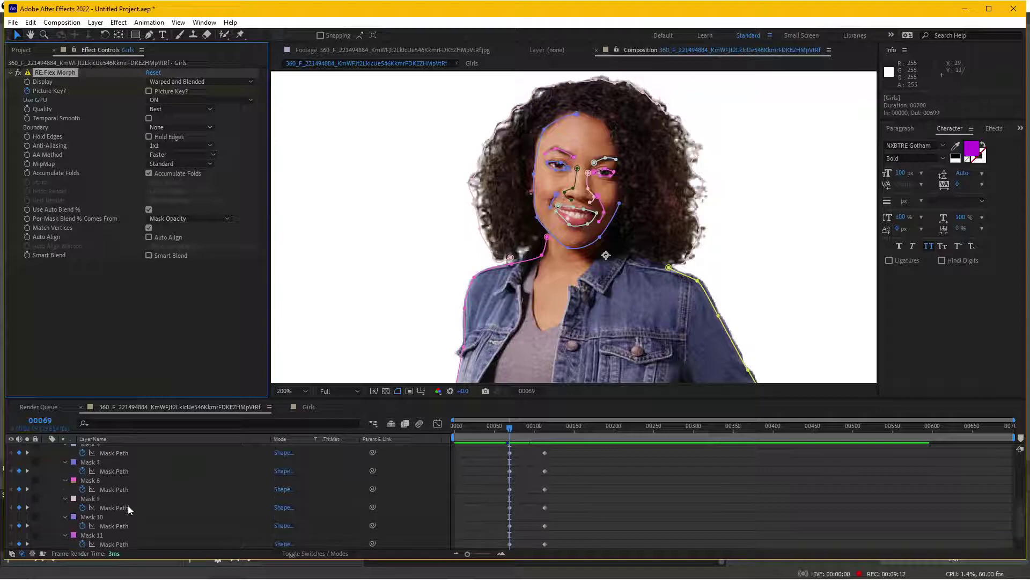
{"action": "key", "text": "u"}
{"action": "left_click", "coordinate": [118, 446]}
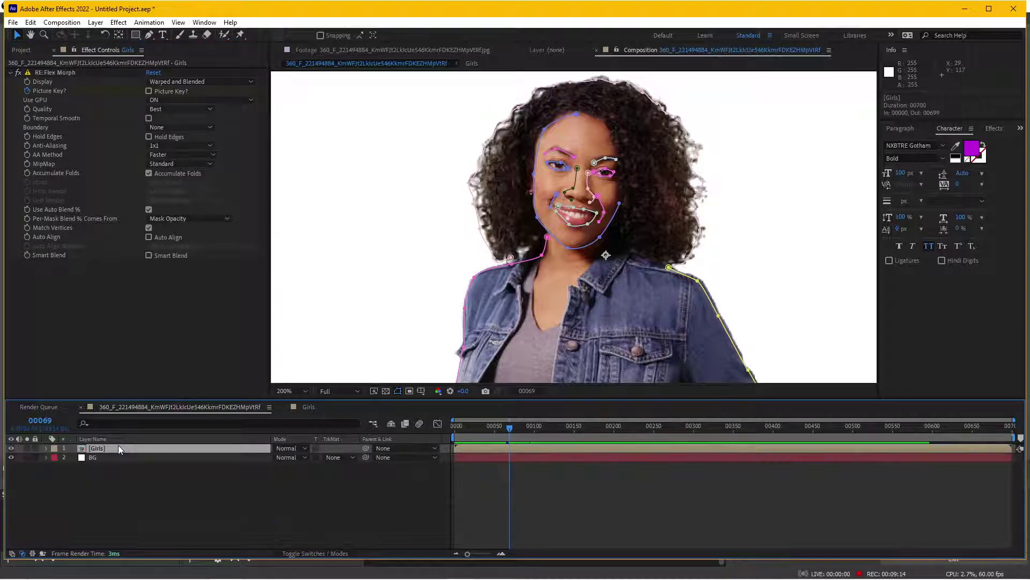
{"action": "key", "text": "u"}
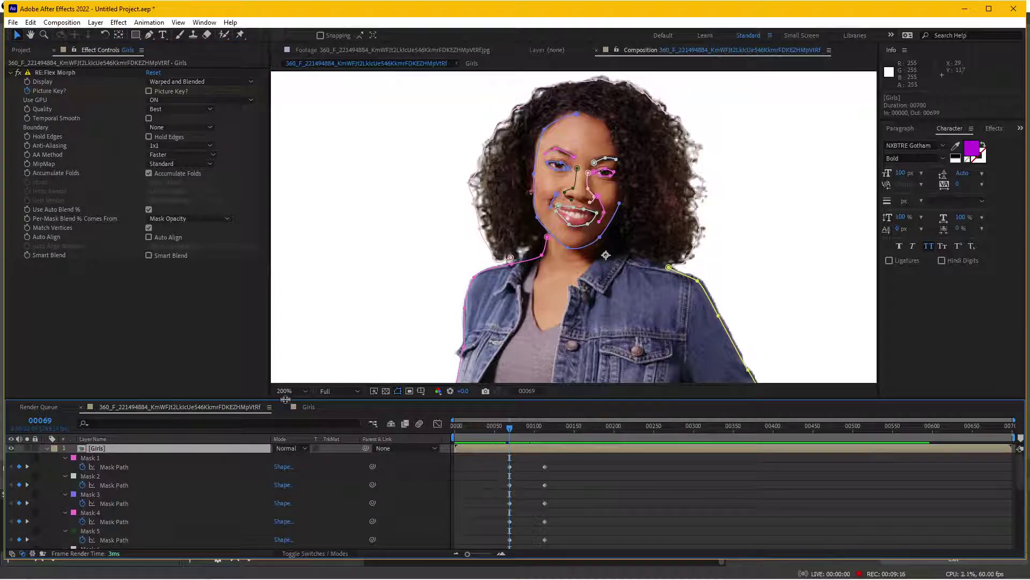
{"action": "left_click_drag", "start_coordinate": [285, 397], "coordinate": [285, 271]}
{"action": "scroll", "coordinate": [167, 446], "scroll_direction": "down", "scroll_amount": 2}
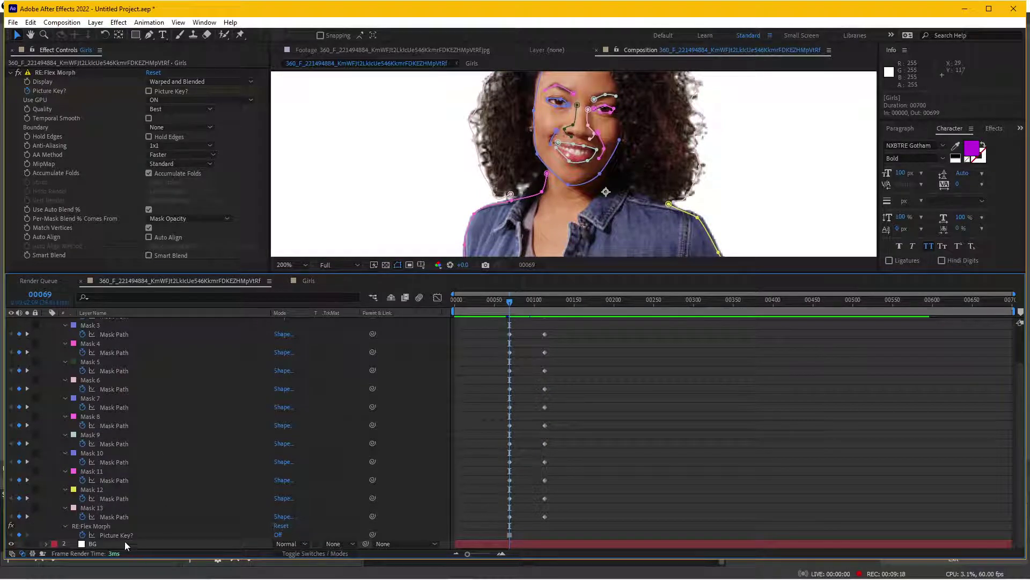
Turn Picture Key? on at frame 00068 and zoom the timeline around the keyframes
{"action": "left_click", "coordinate": [152, 534]}
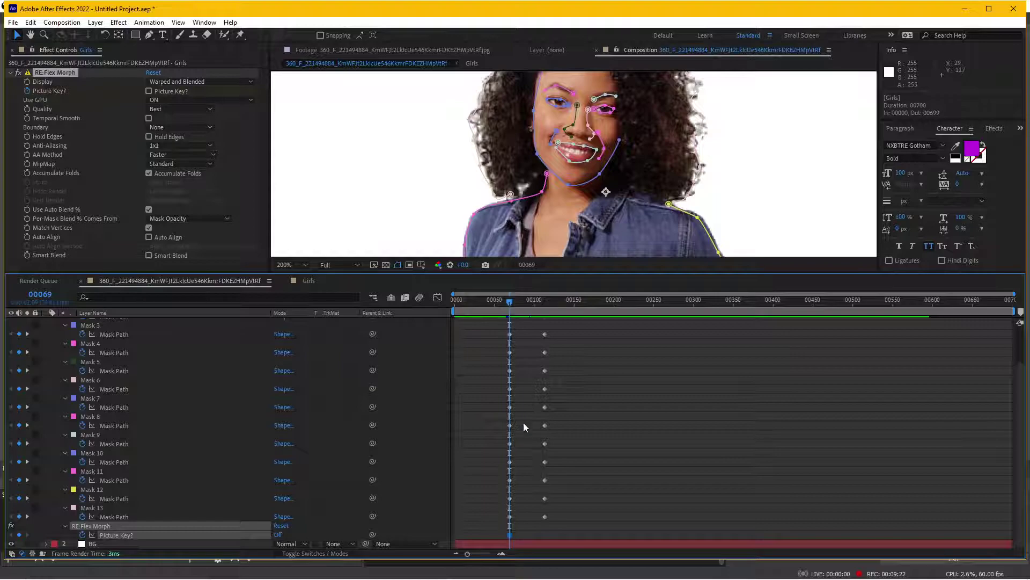
{"action": "key", "text": "Page_Up"}
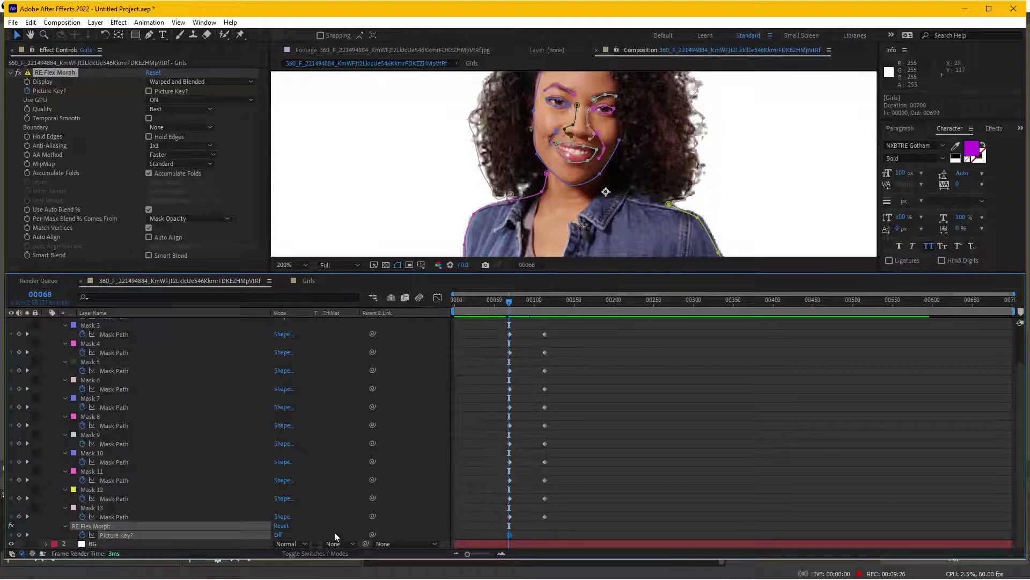
{"action": "left_click", "coordinate": [278, 534]}
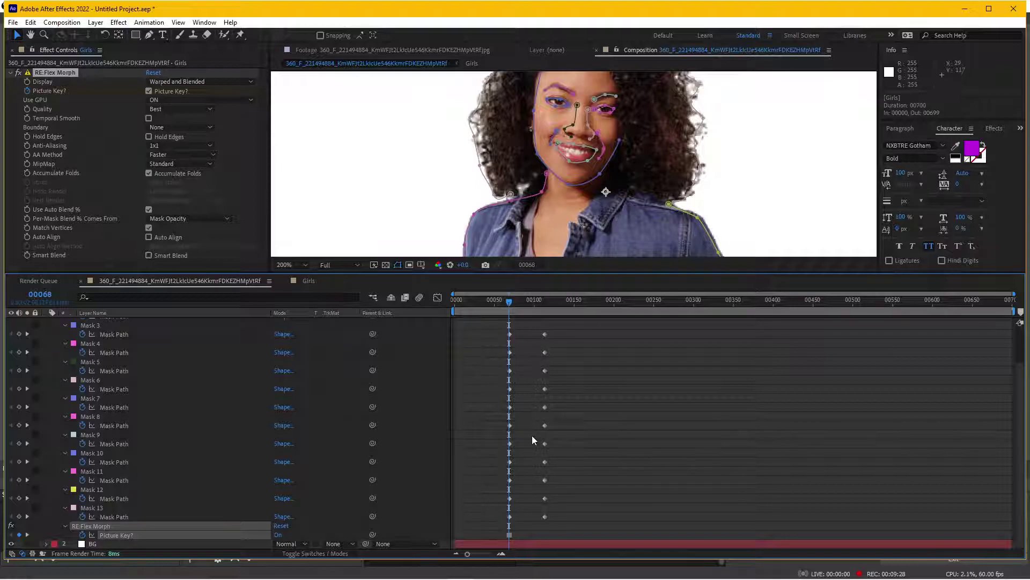
{"action": "left_click", "coordinate": [502, 553]}
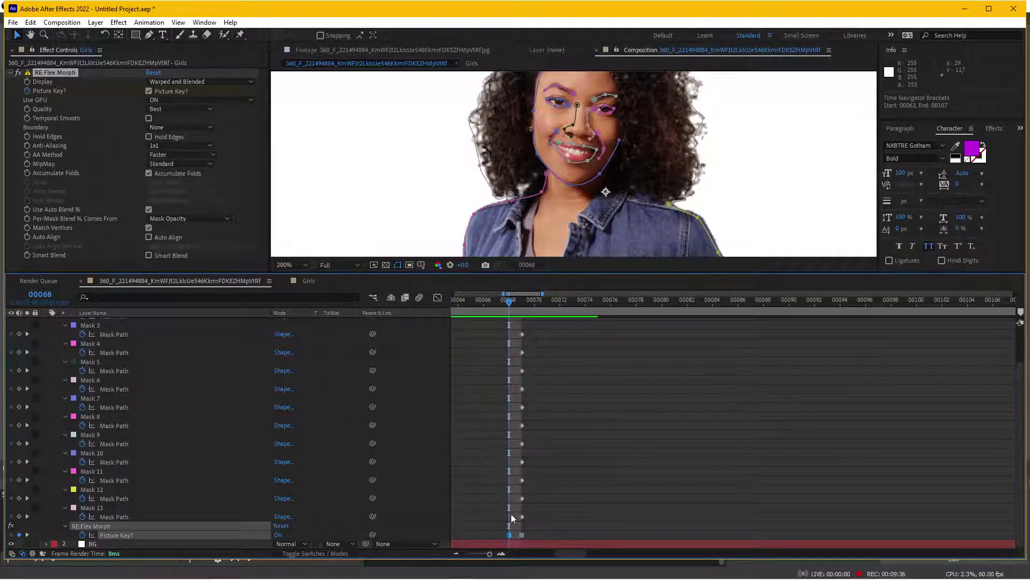
Check the Picture Key? keyframe states at frames 00068 and 00069
{"action": "key", "text": "Page_Down"}
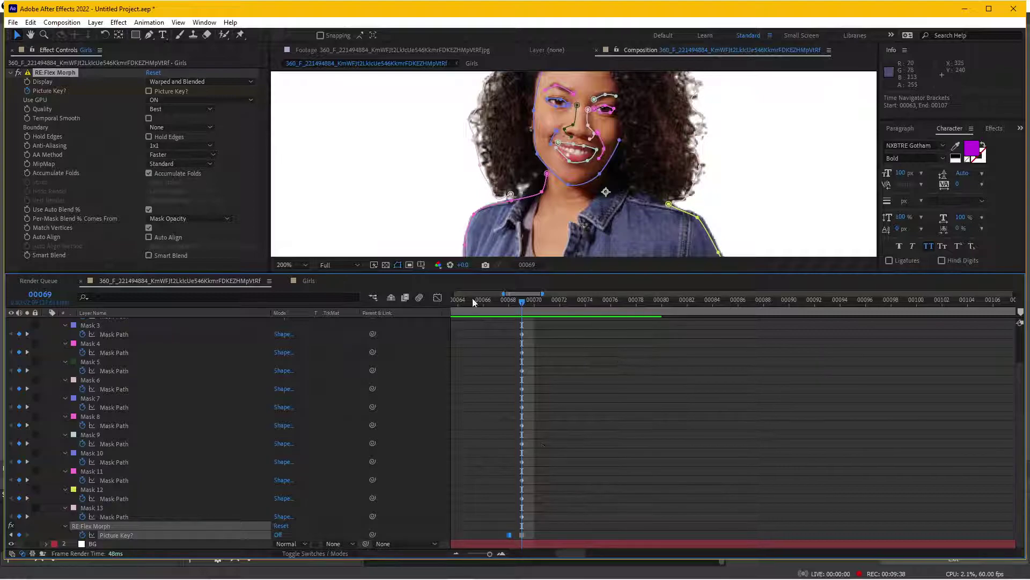
{"action": "left_click", "coordinate": [522, 534]}
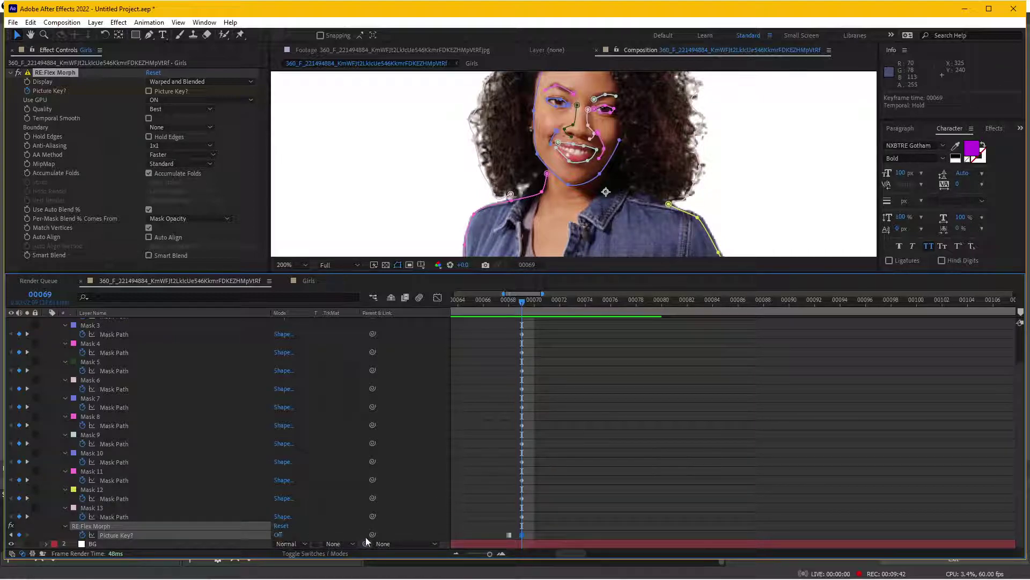
{"action": "key", "text": "Page_Up"}
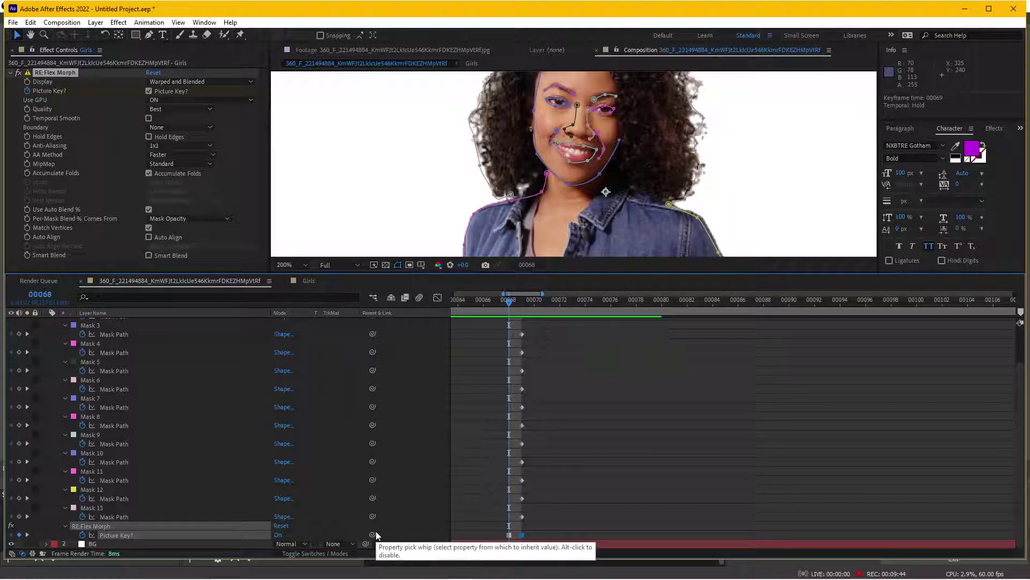
{"action": "key", "text": "Page_Down"}
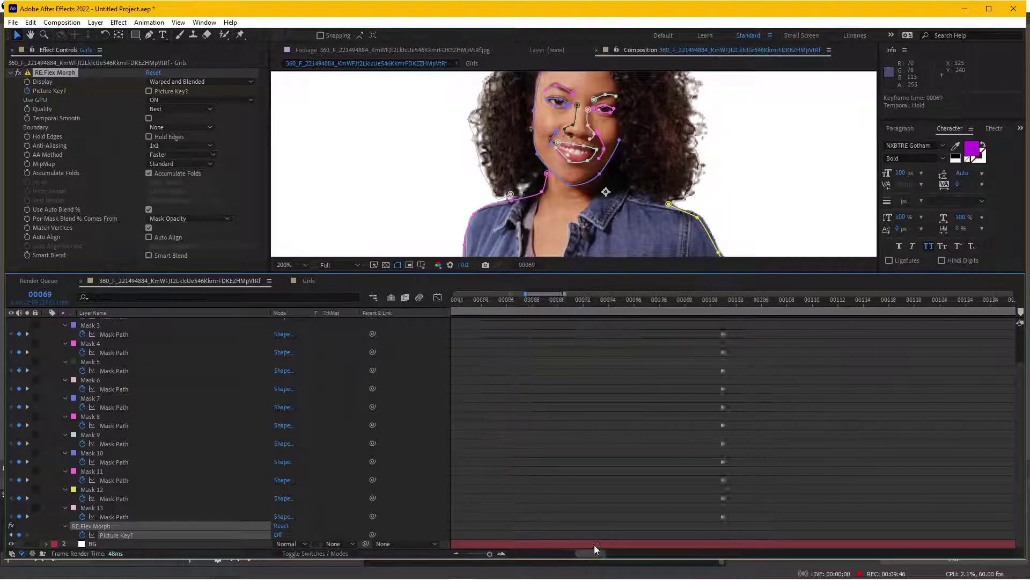
{"action": "left_click_drag", "start_coordinate": [577, 553], "coordinate": [601, 523]}
Keyframe Picture Key? On at frame 00114, undoing an attempt at frame 00113
{"action": "left_click", "coordinate": [602, 301]}
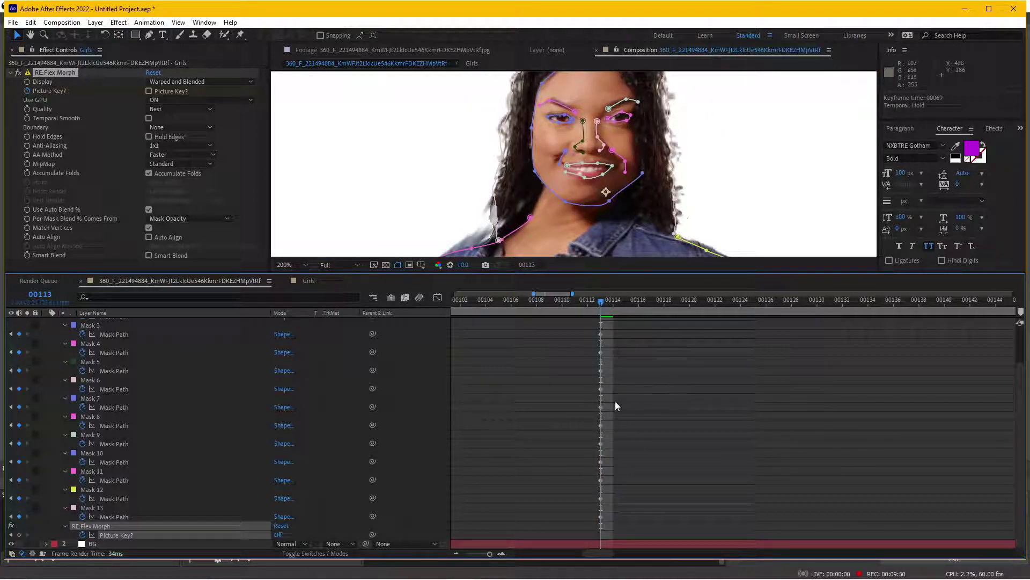
{"action": "left_click", "coordinate": [278, 535]}
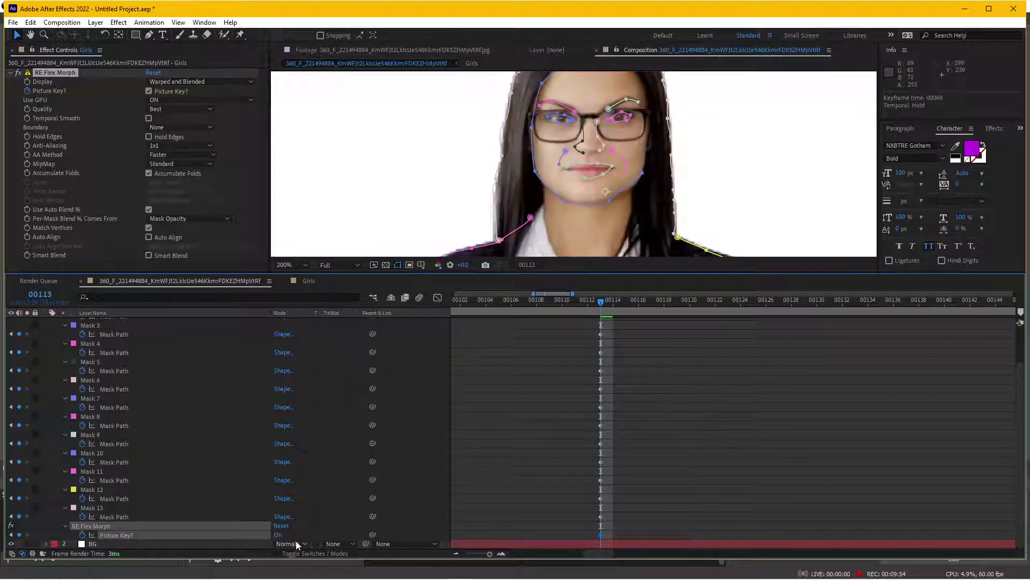
{"action": "key", "text": "Page_Down"}
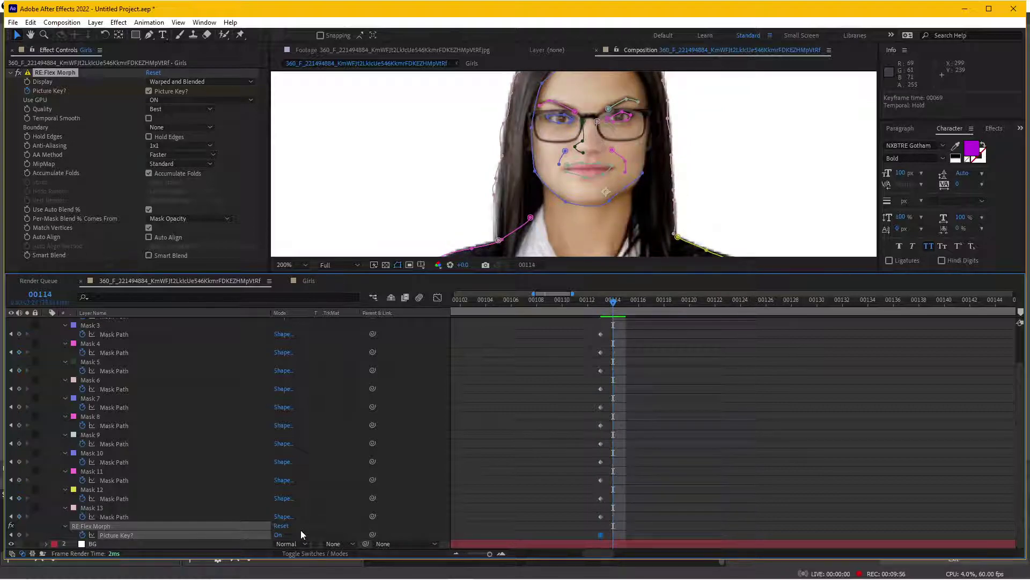
{"action": "key", "text": "ctrl+z"}
{"action": "key", "text": "Page_Up"}
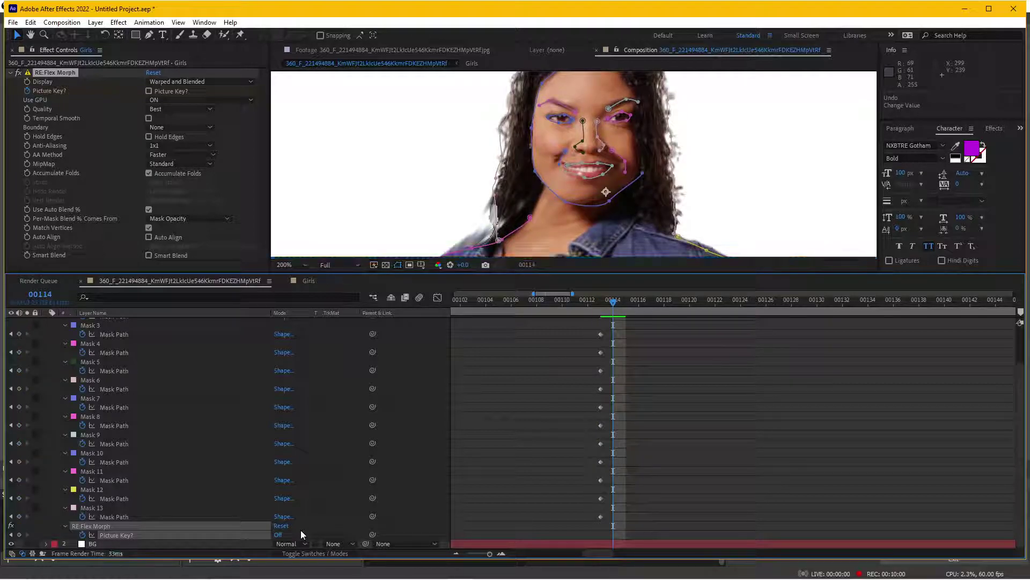
{"action": "key", "text": "Page_Up"}
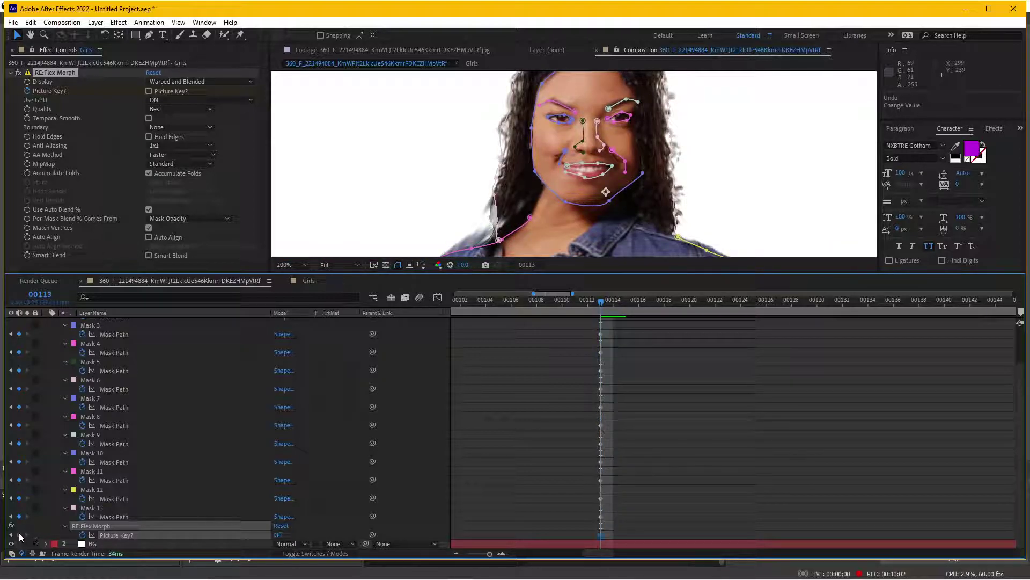
{"action": "key", "text": "Page_Down"}
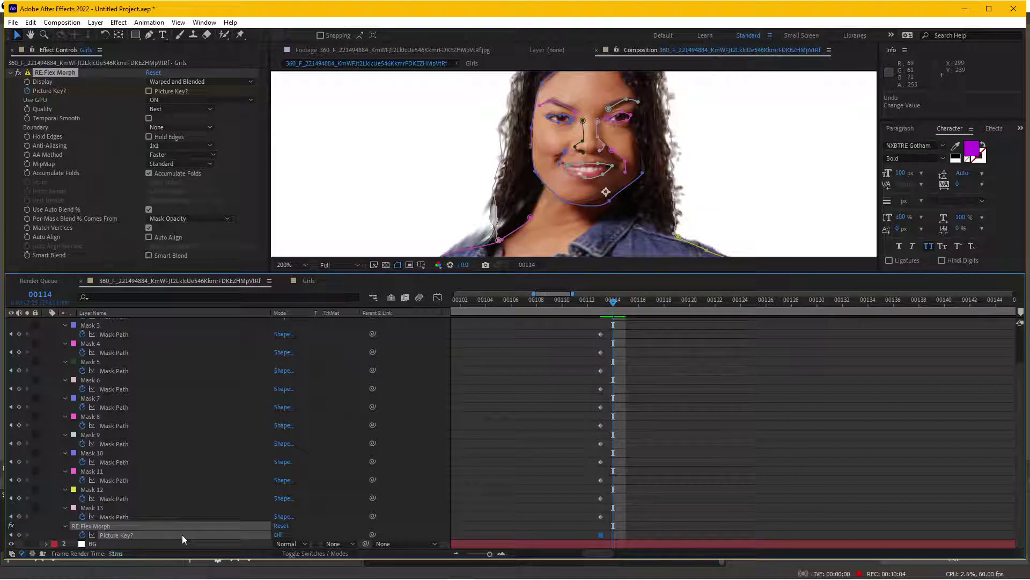
{"action": "left_click", "coordinate": [278, 534]}
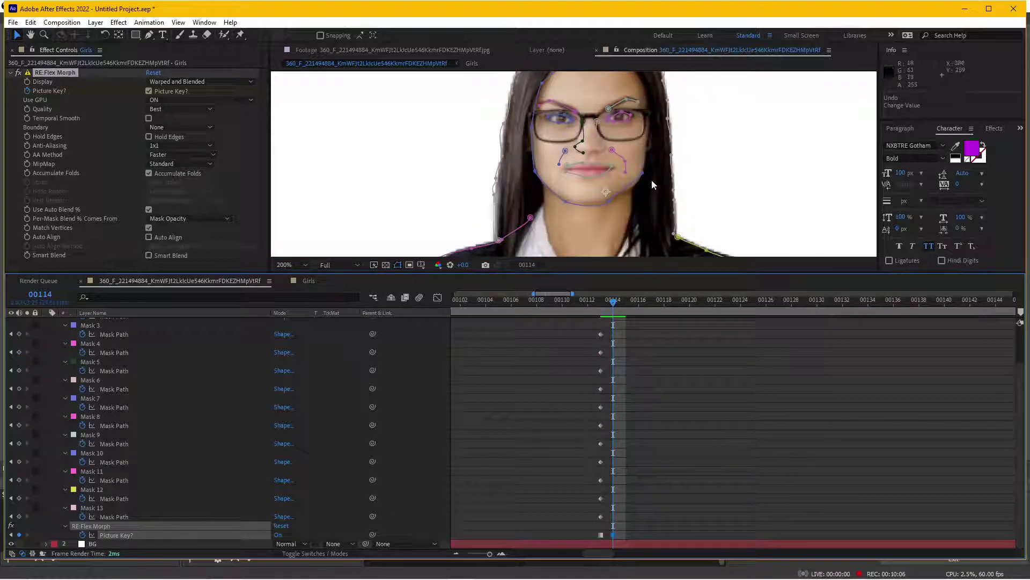
{"action": "key", "text": "comma"}
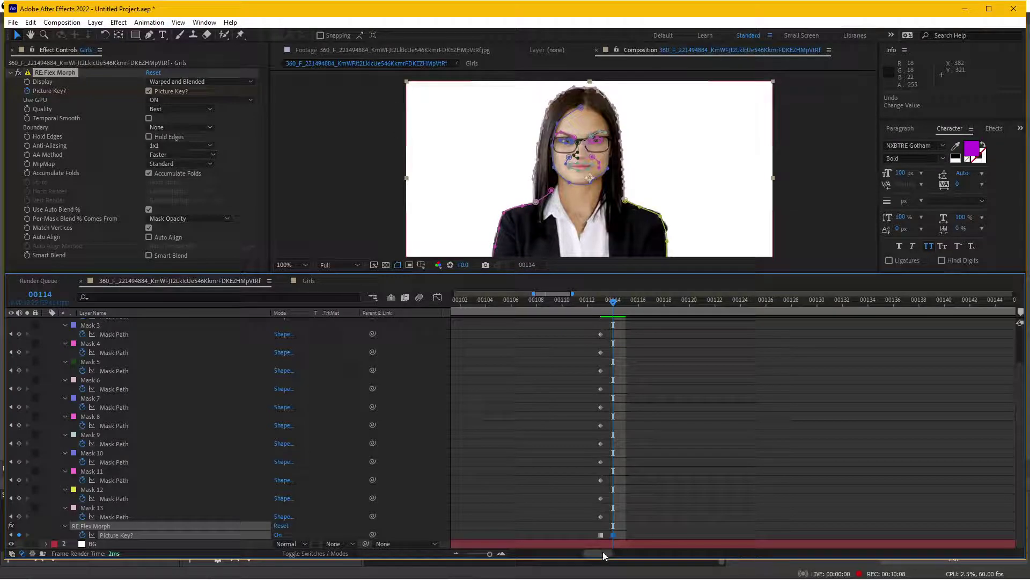
{"action": "left_click_drag", "start_coordinate": [597, 553], "coordinate": [569, 566]}
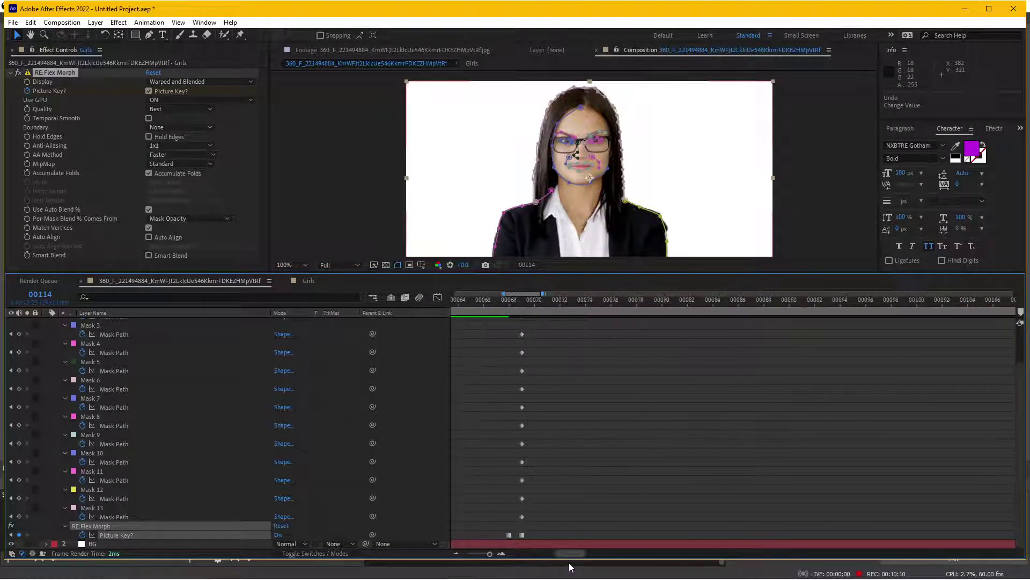
{"action": "mouse_move", "coordinate": [496, 533]}
{"action": "left_mouse_down"}
{"action": "mouse_move", "coordinate": [597, 552]}
{"action": "mouse_move", "coordinate": [569, 541]}
{"action": "mouse_move", "coordinate": [568, 559]}
{"action": "left_mouse_up"}
Select and inspect the Mask 4–13 and Picture Key? keyframes around frame 00068
{"action": "left_click", "coordinate": [552, 529]}
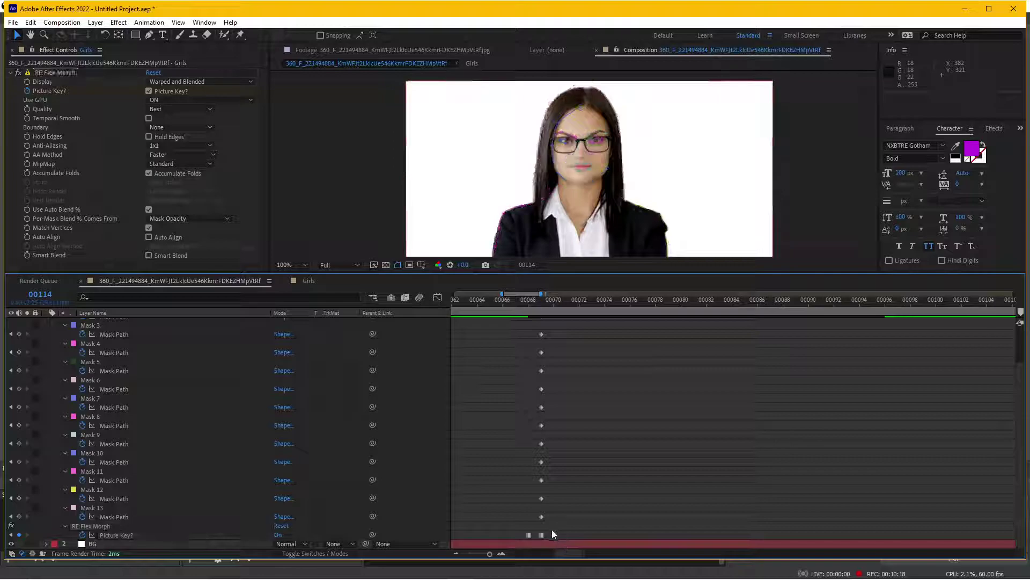
{"action": "left_click", "coordinate": [529, 306]}
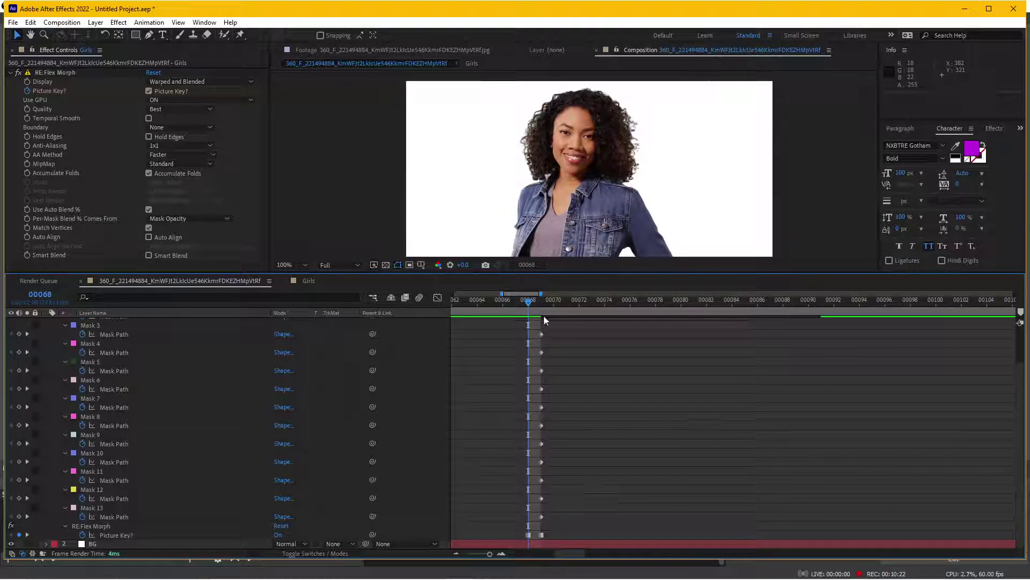
{"action": "left_click", "coordinate": [554, 543]}
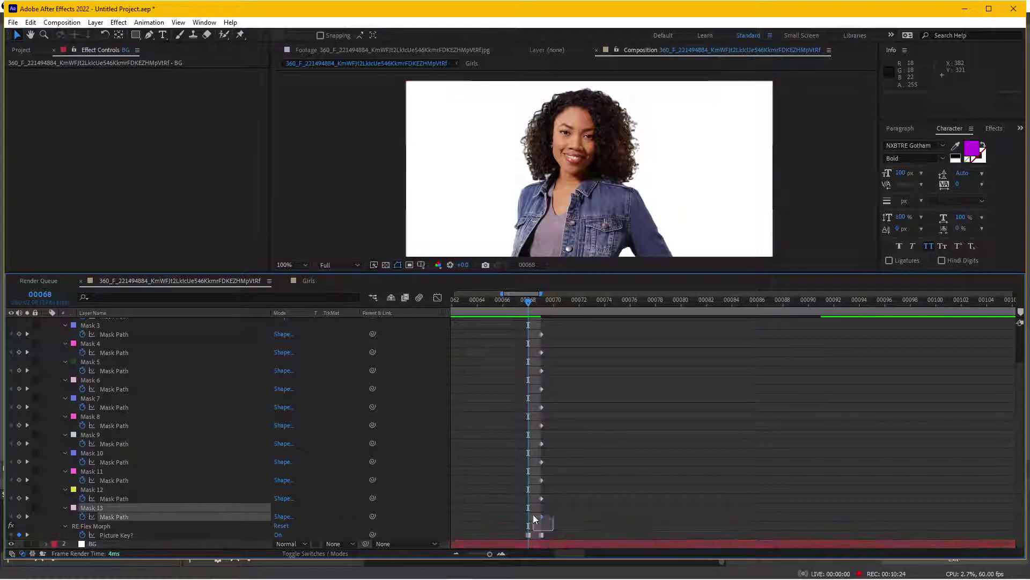
{"action": "left_click_drag", "start_coordinate": [552, 530], "coordinate": [537, 463]}
{"action": "left_click_drag", "start_coordinate": [550, 538], "coordinate": [536, 361]}
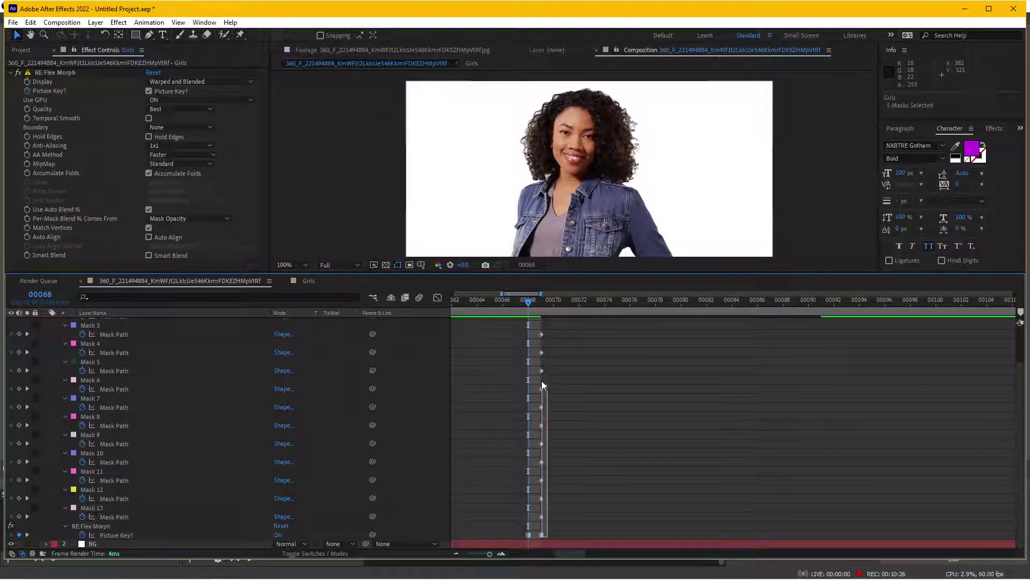
{"action": "left_click", "coordinate": [298, 540]}
Compare Picture Key? at frames 00069, 00113 and 00114, then zoom the timeline out to show both keyframe sets
{"action": "left_click", "coordinate": [27, 534]}
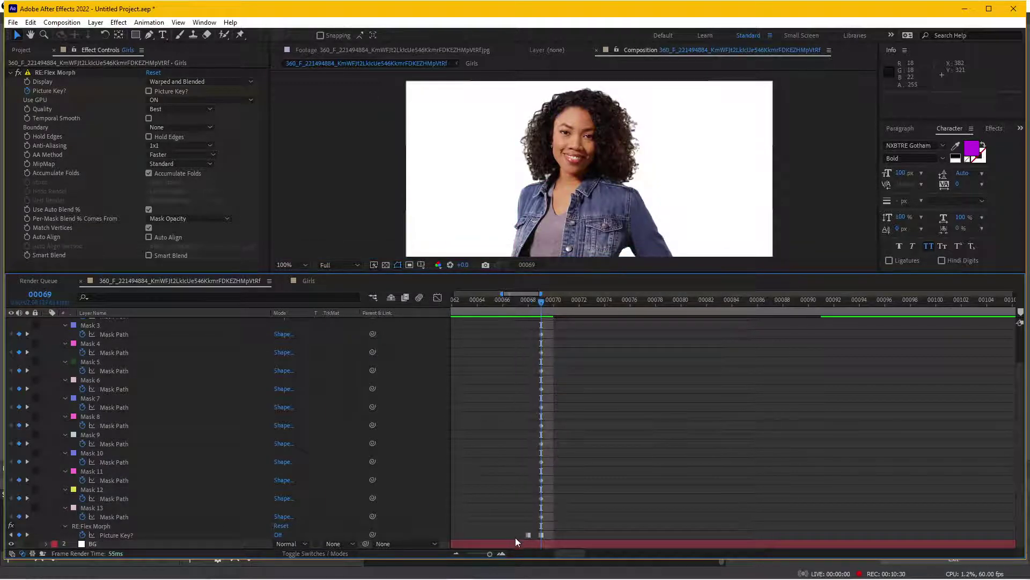
{"action": "left_click_drag", "start_coordinate": [564, 556], "coordinate": [593, 557]}
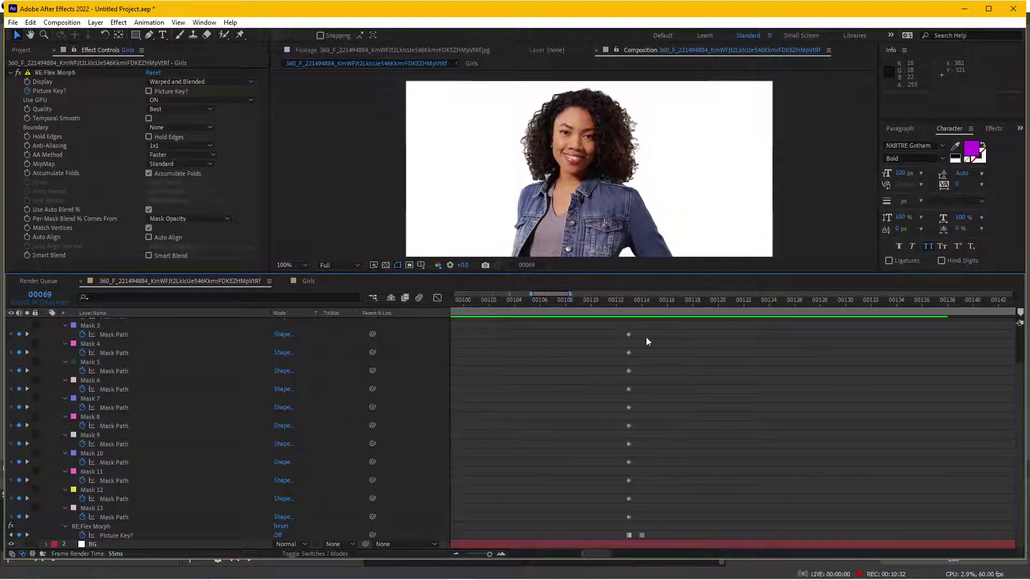
{"action": "left_click", "coordinate": [629, 302]}
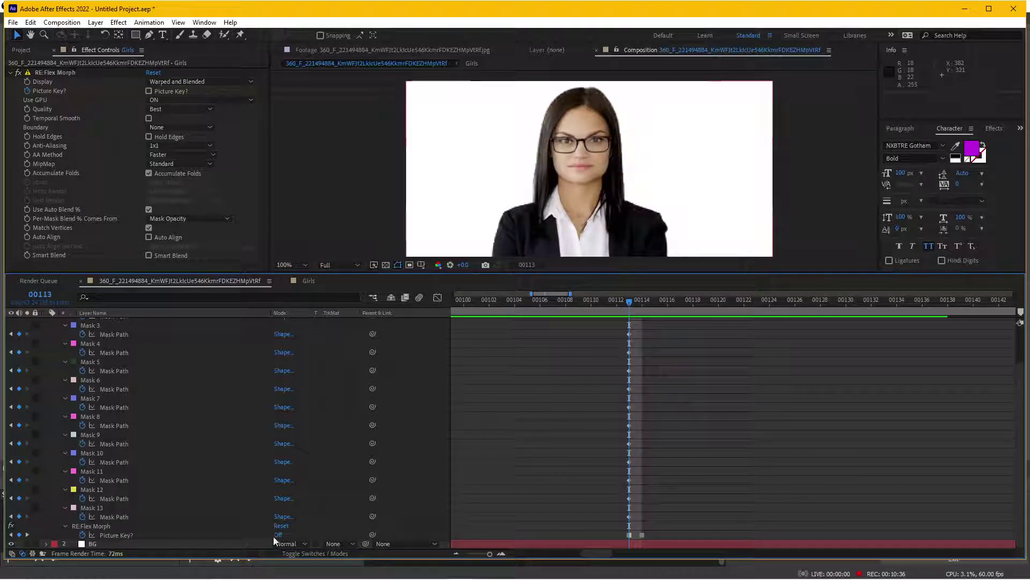
{"action": "left_click", "coordinate": [642, 302]}
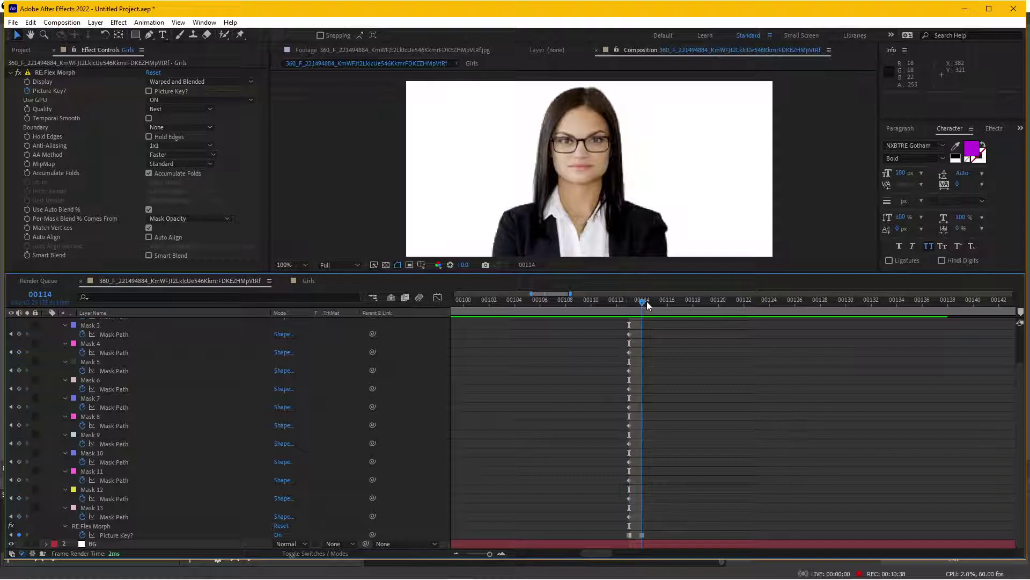
{"action": "left_click_drag", "start_coordinate": [587, 553], "coordinate": [558, 554]}
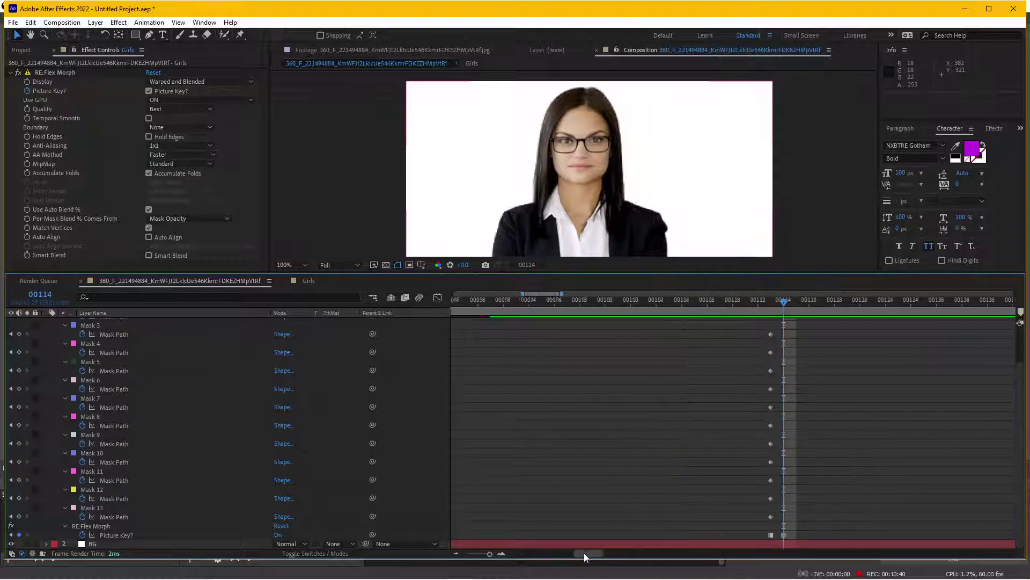
{"action": "left_click", "coordinate": [601, 301]}
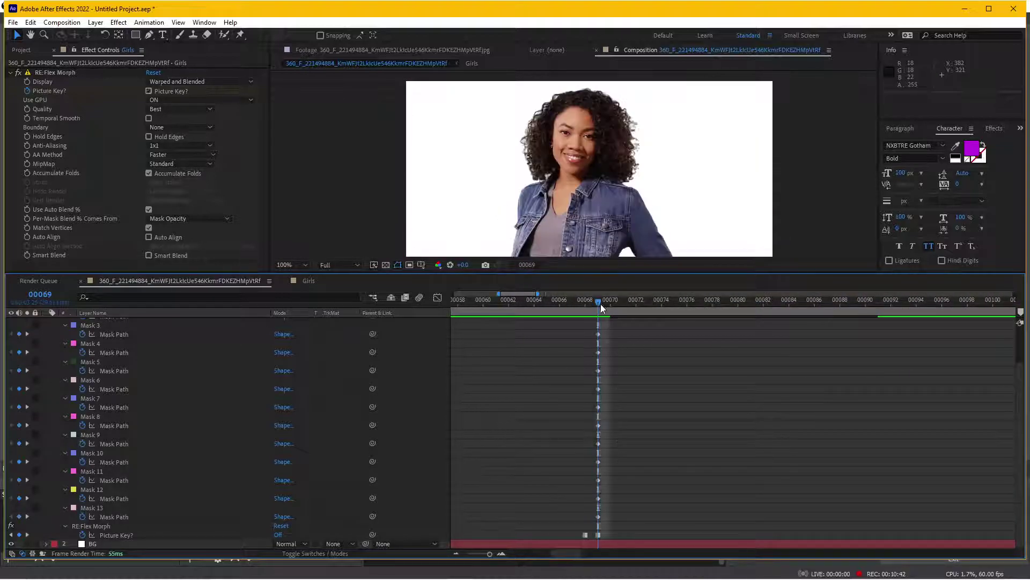
{"action": "left_click", "coordinate": [457, 552]}
{"action": "left_click", "coordinate": [458, 553]}
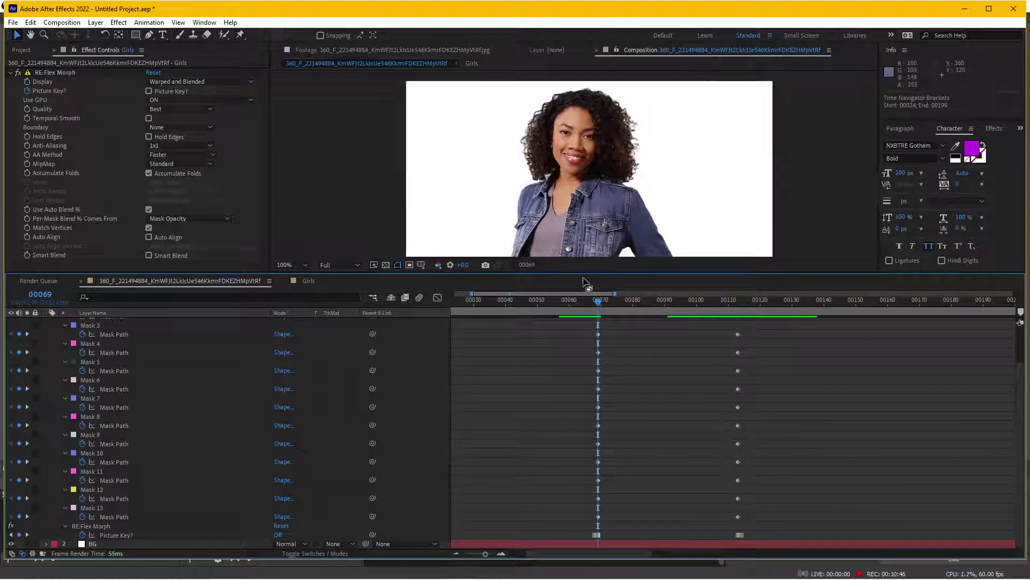
Set the work area from 00069 to 00113 and play the curly-haired-to-glasses morph preview
{"action": "left_click_drag", "start_coordinate": [593, 273], "coordinate": [593, 336]}
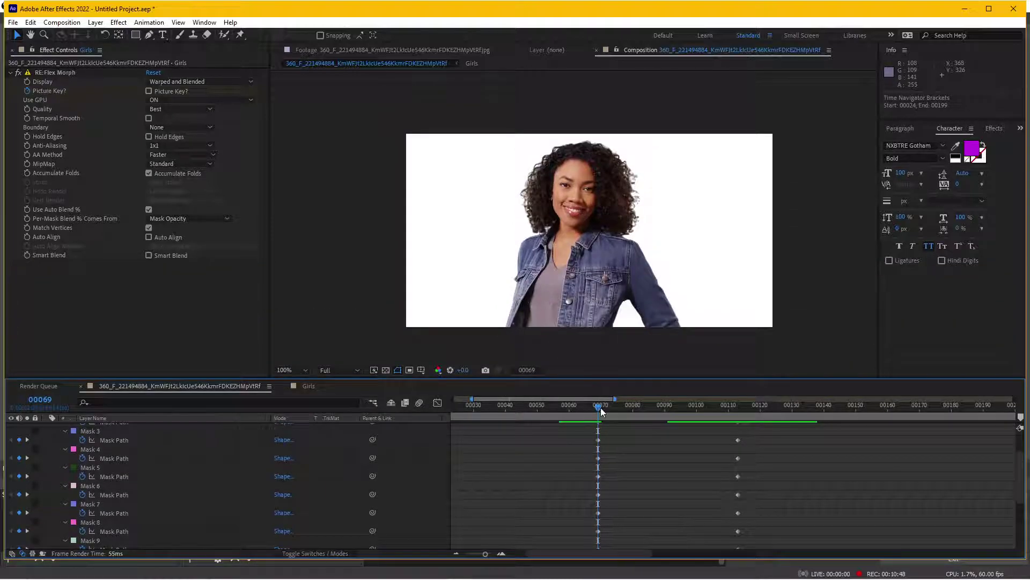
{"action": "mouse_move", "coordinate": [601, 412]}
{"action": "left_mouse_down"}
{"action": "mouse_move", "coordinate": [733, 435]}
{"action": "mouse_move", "coordinate": [601, 437]}
{"action": "left_mouse_up"}
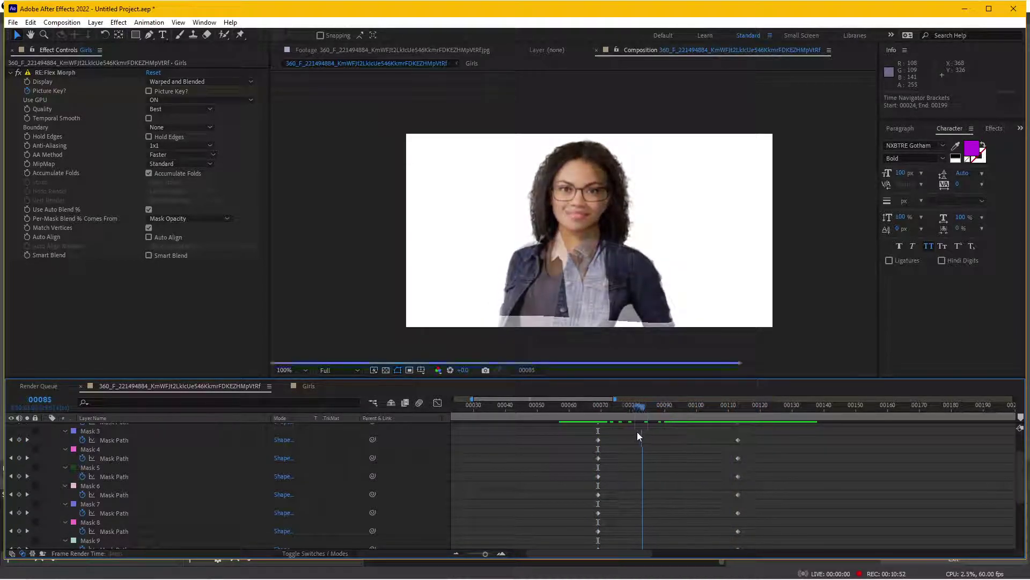
{"action": "key", "text": "b"}
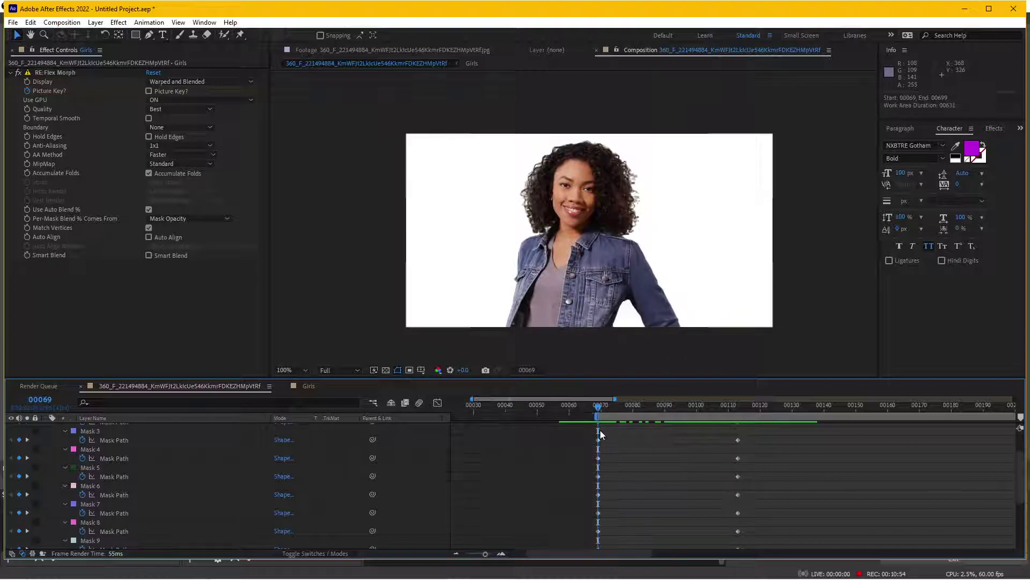
{"action": "left_click", "coordinate": [738, 407]}
{"action": "key", "text": "n"}
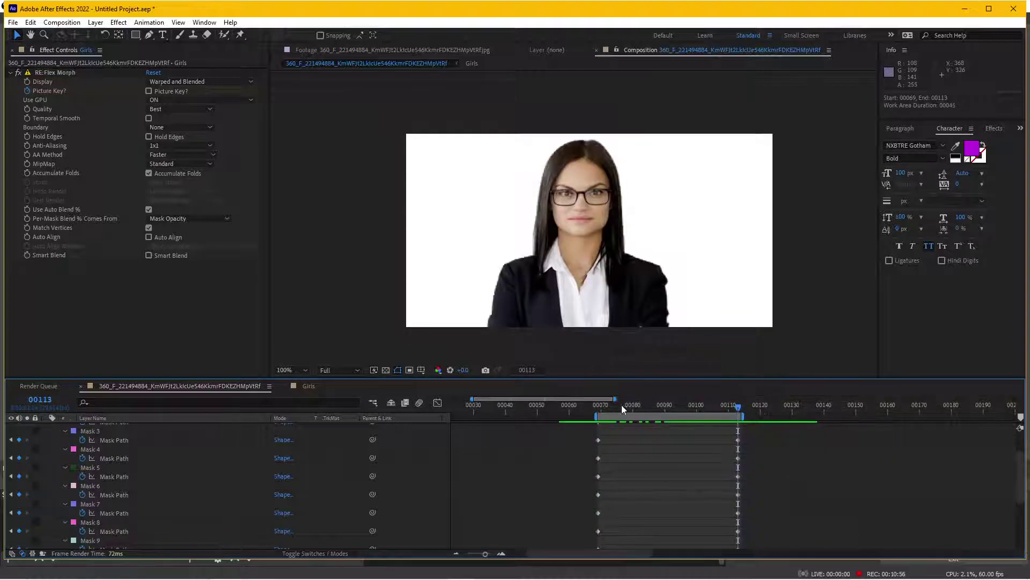
{"action": "left_click", "coordinate": [602, 408]}
{"action": "key", "text": "space"}
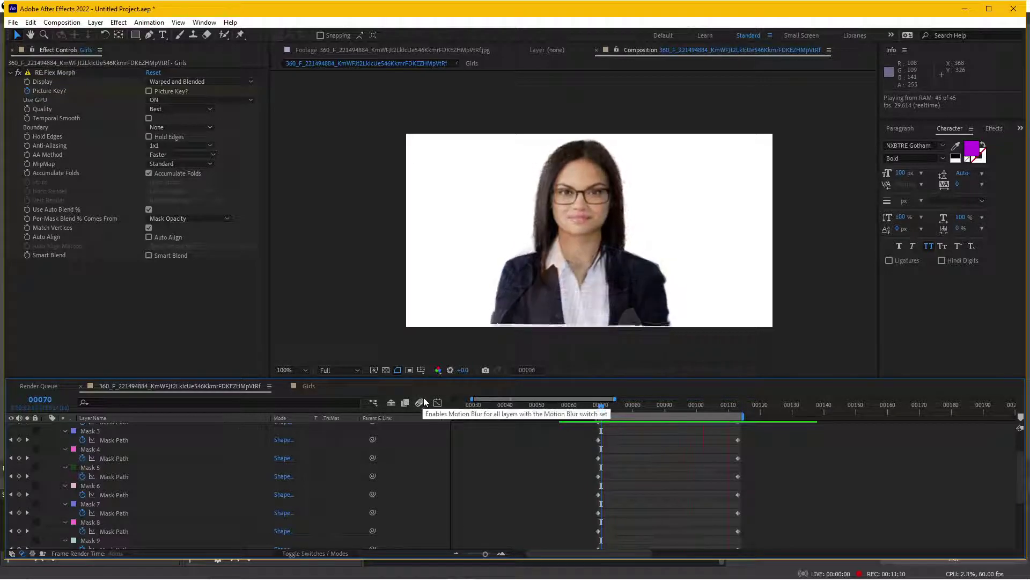
Check Auto Align and Smart Blend in the RE:Flex Morph effect controls
{"action": "left_click", "coordinate": [149, 238]}
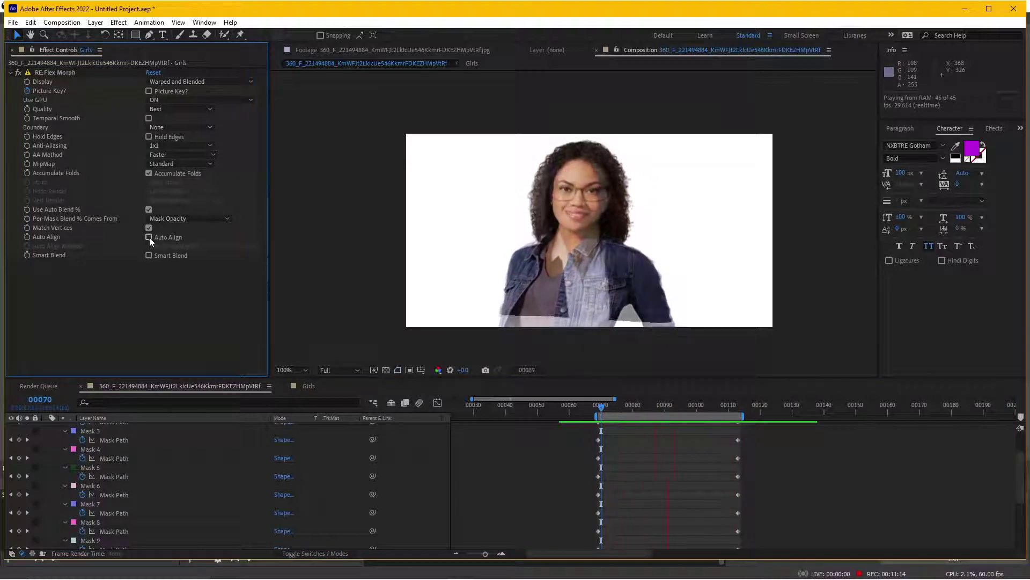
{"action": "left_click", "coordinate": [148, 237]}
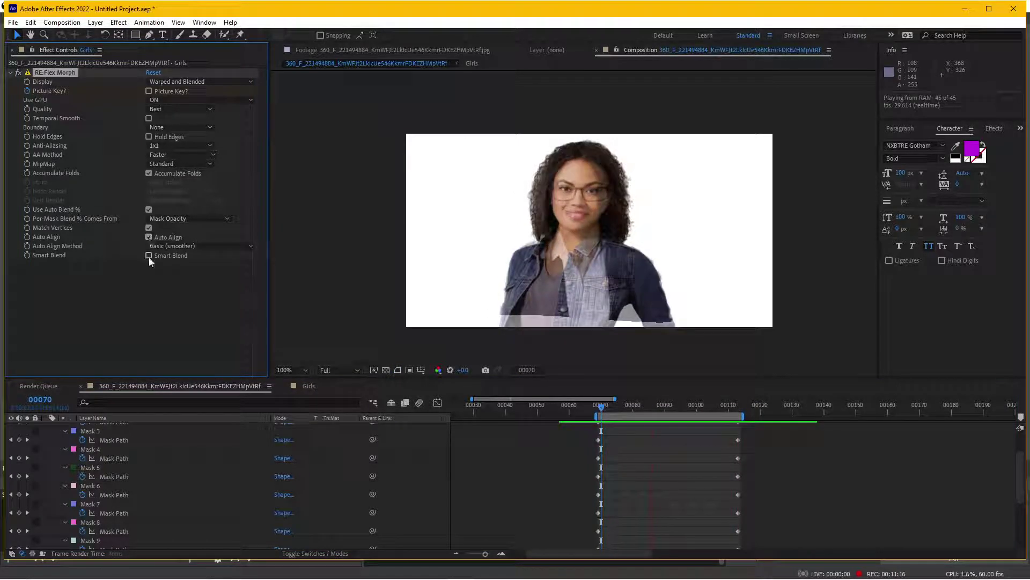
{"action": "left_click", "coordinate": [148, 256]}
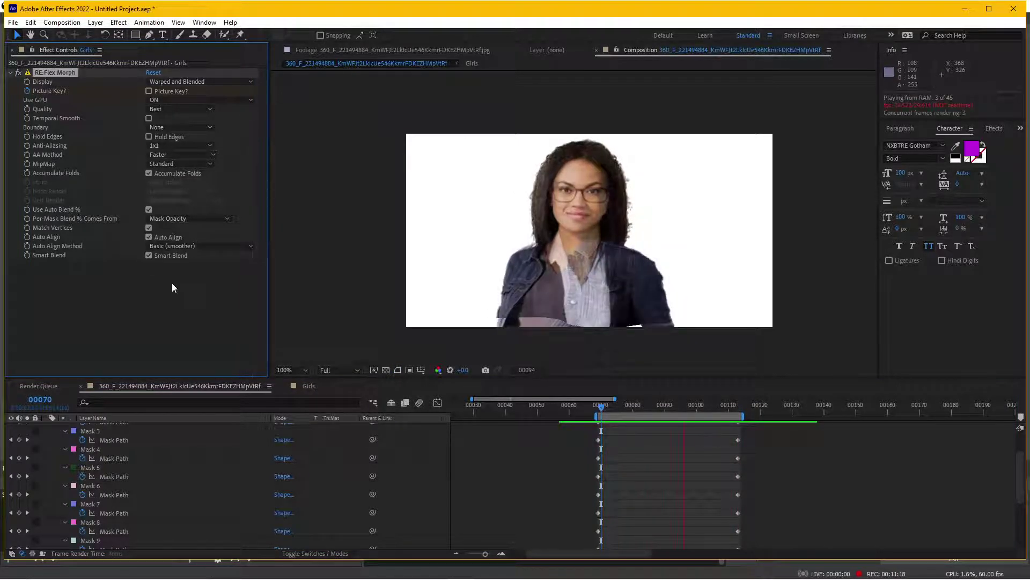